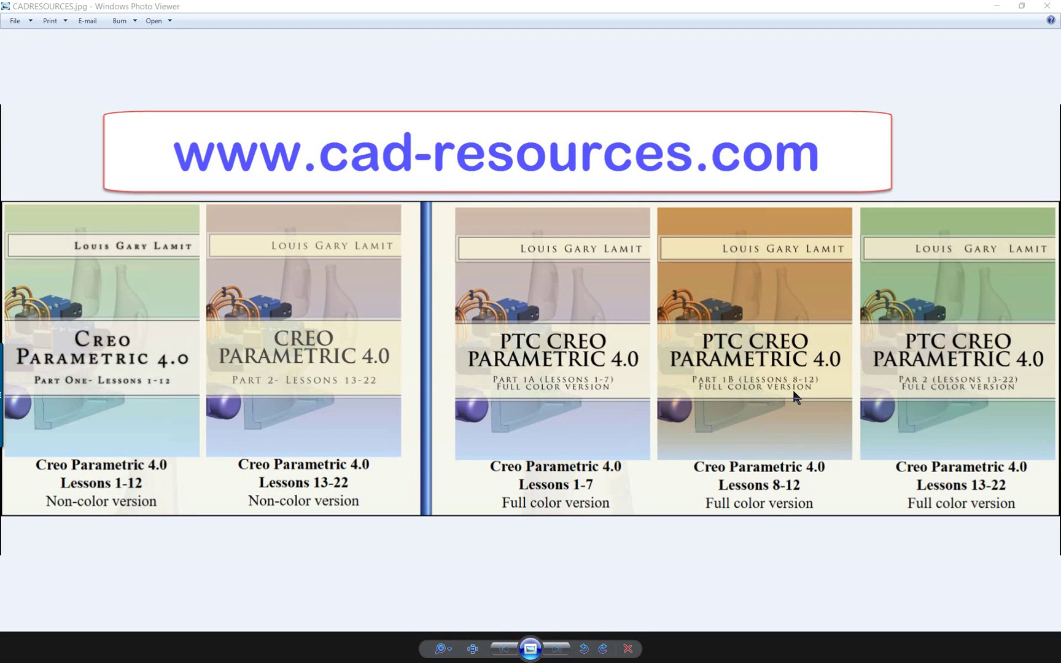
Close the book advertisement image in Windows Photo Viewer.
left_click(1047, 6)
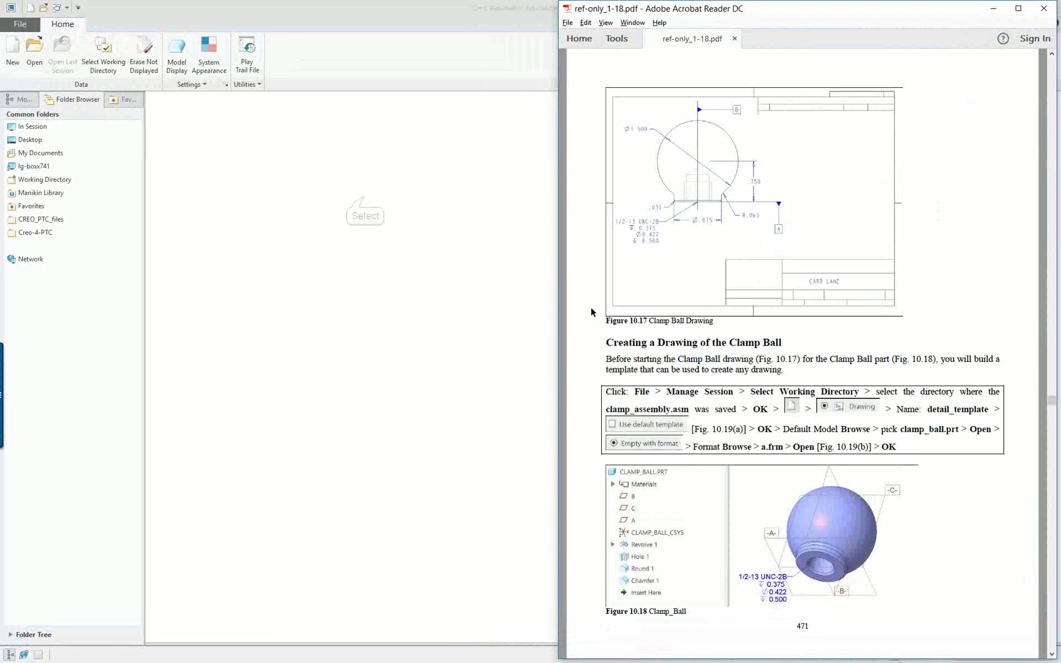
Open the clamp_ball_lec.prt part file in Creo.
left_click(365, 204)
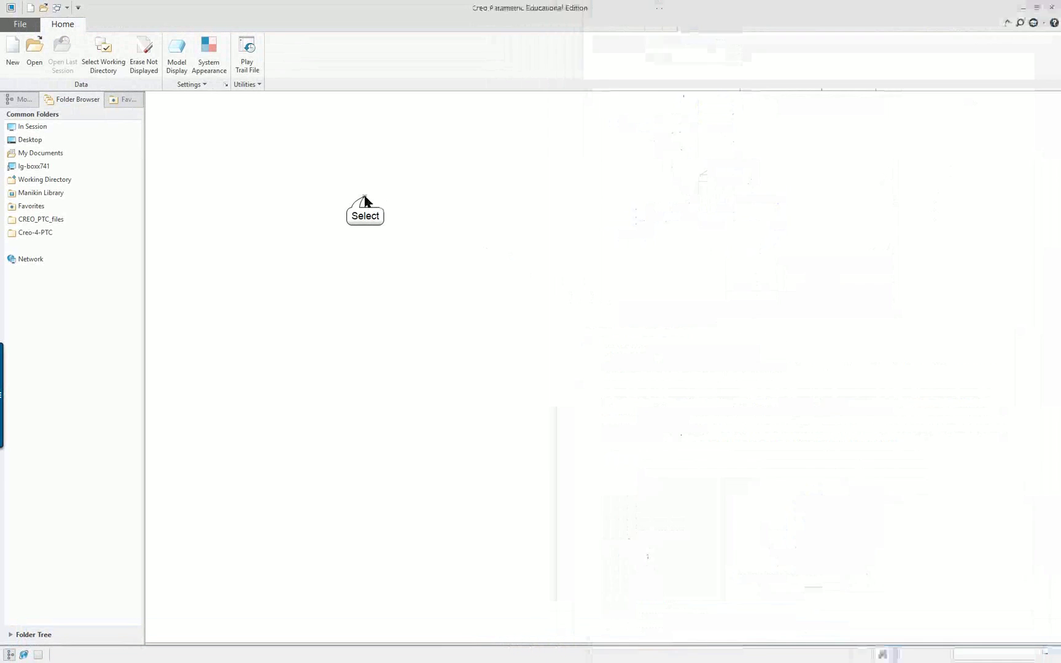
left_click(34, 49)
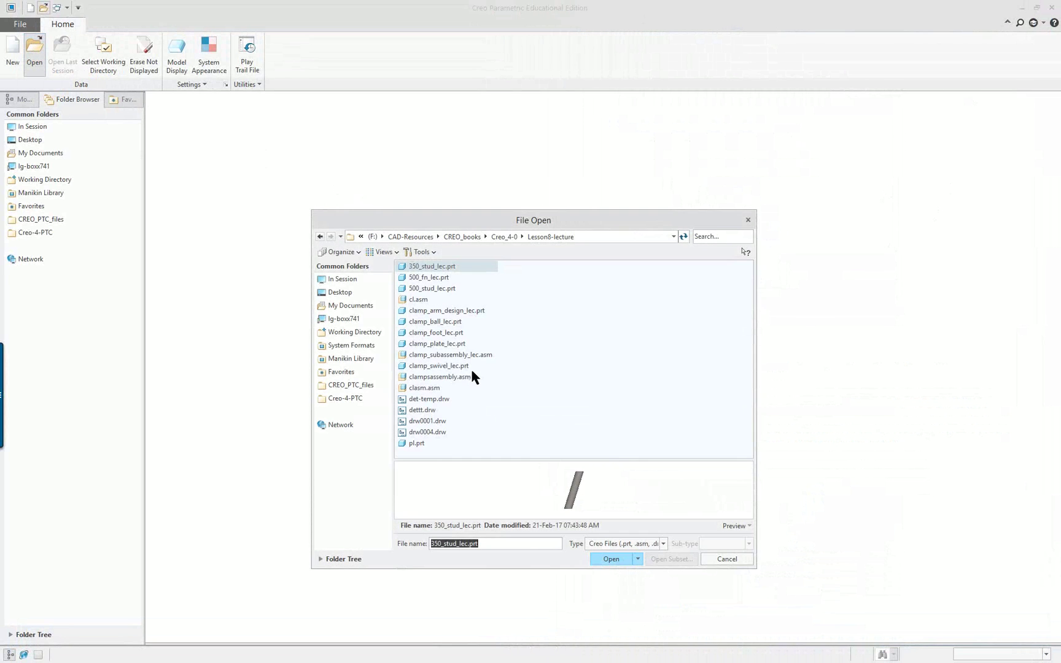
double_click(448, 321)
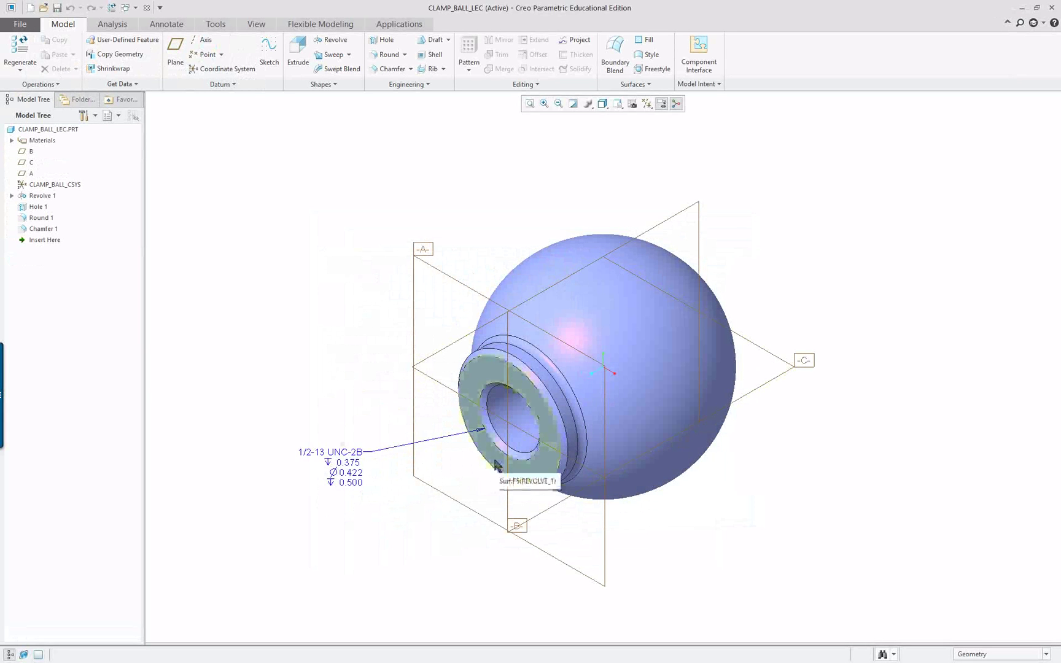
Move the 1/2-13 UNC-2B hole note lower and slide its leader end along the hole edge.
left_click(348, 468)
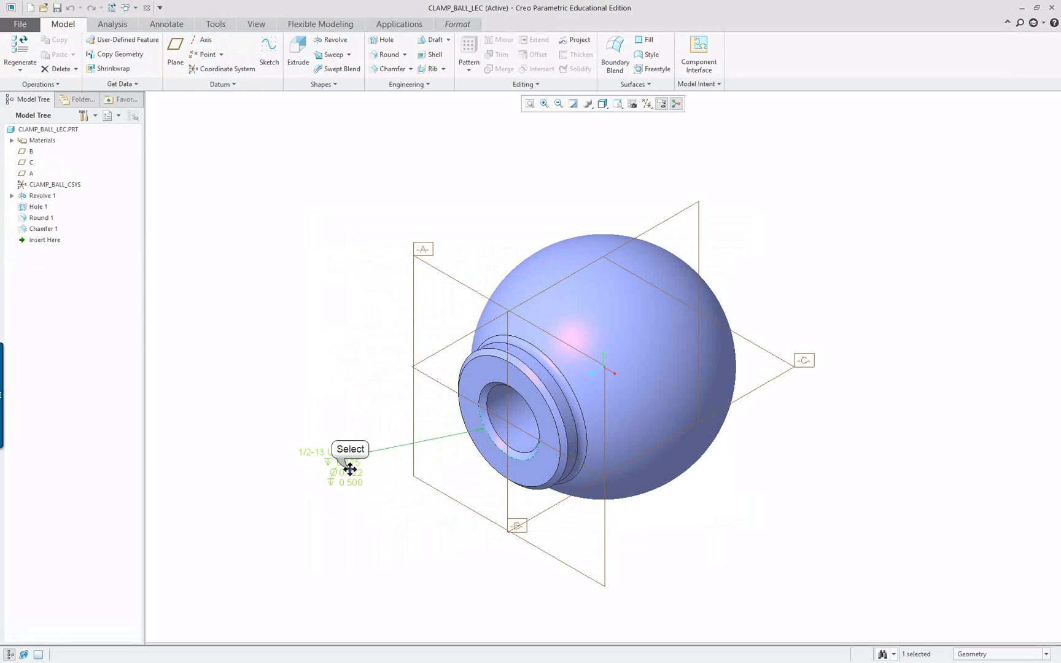
left_click_drag(349, 469, 354, 488)
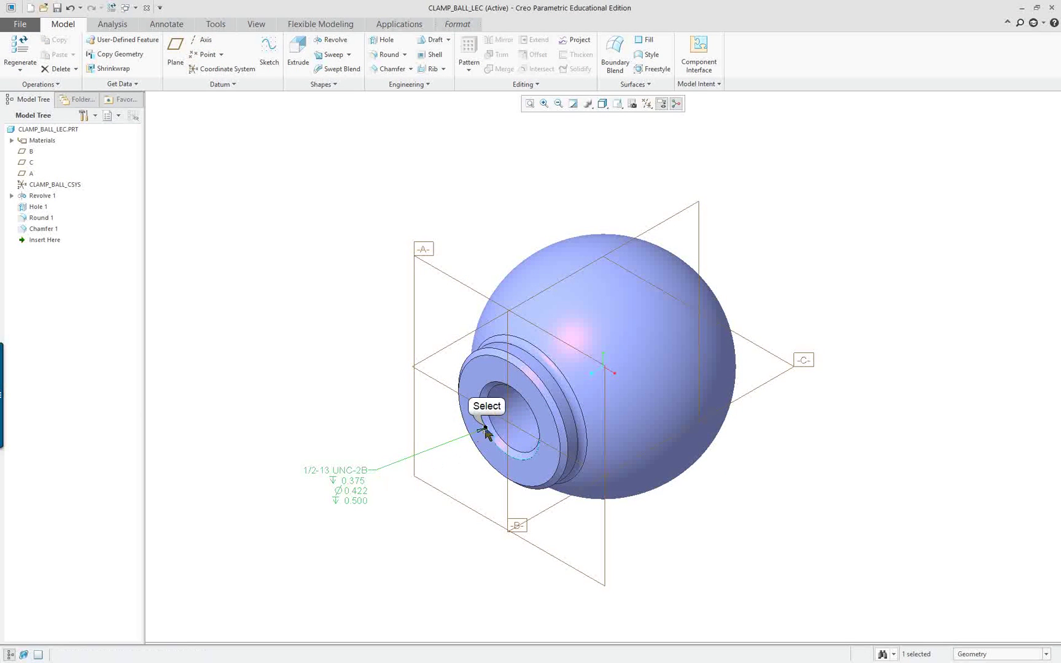
mouse_move(486, 430)
left_mouse_down()
mouse_move(491, 441)
mouse_move(477, 421)
left_mouse_up()
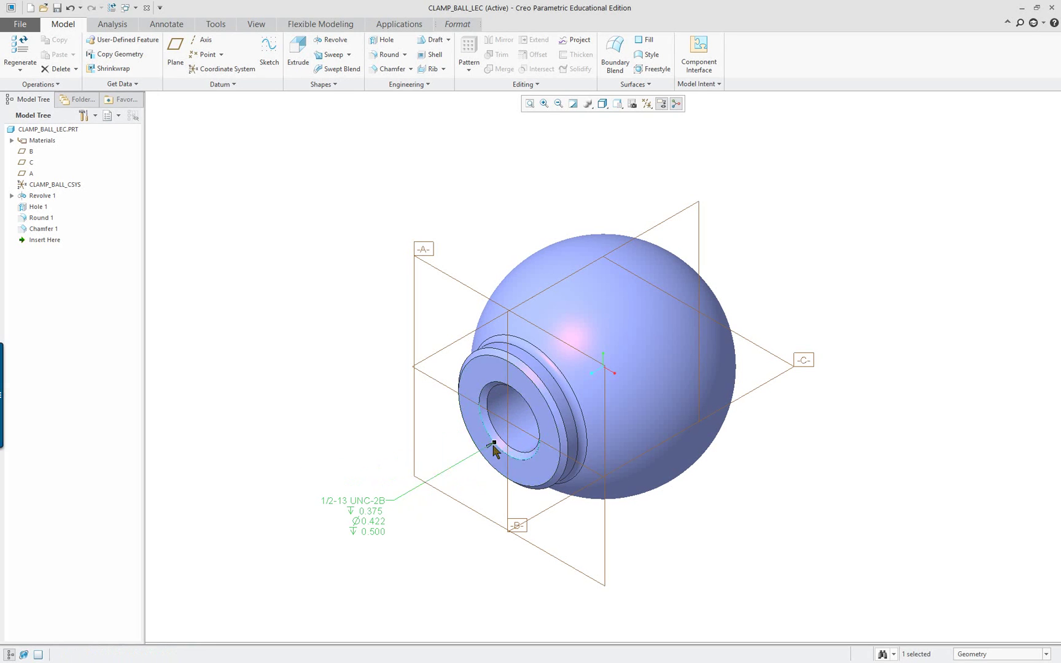
Change the hole note's leader attachment through its properties and confirm.
right_click(338, 461)
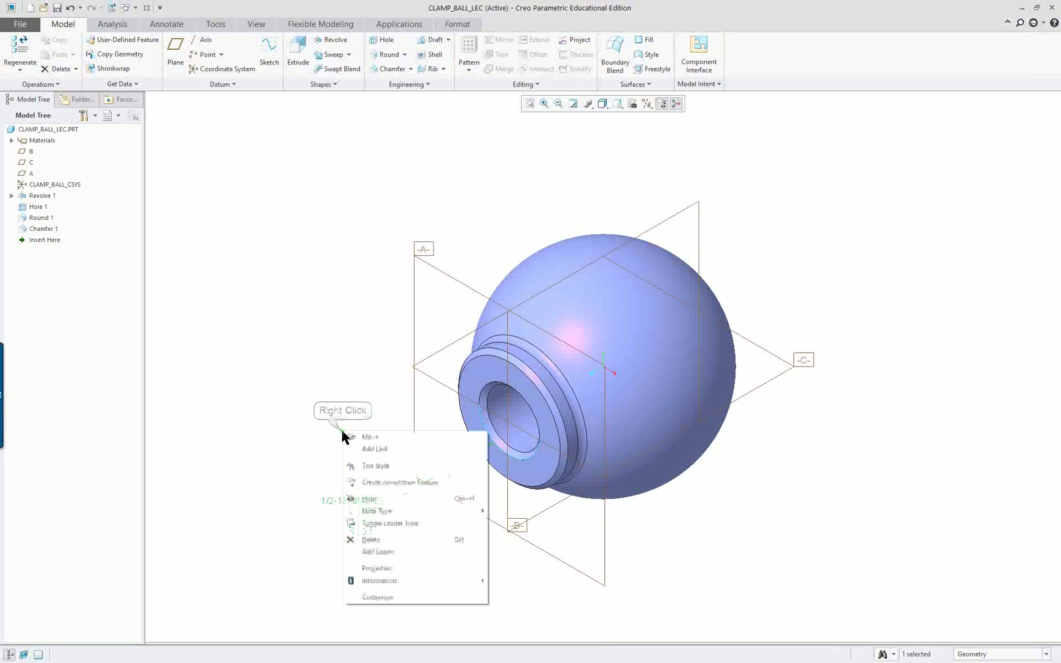
left_click(410, 568)
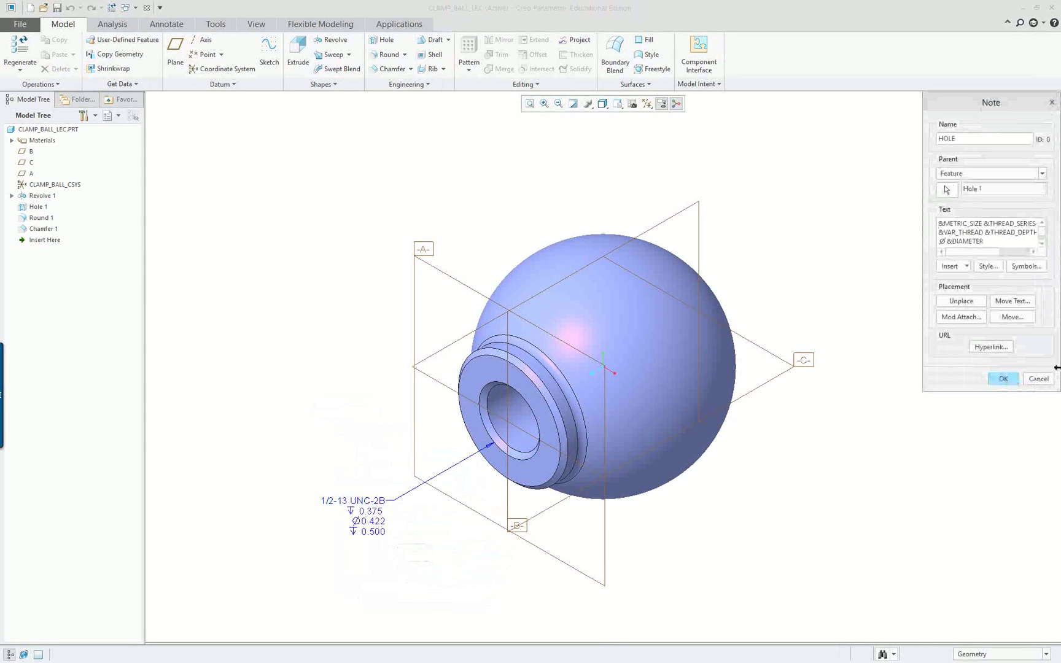
left_click(963, 319)
left_click(1003, 379)
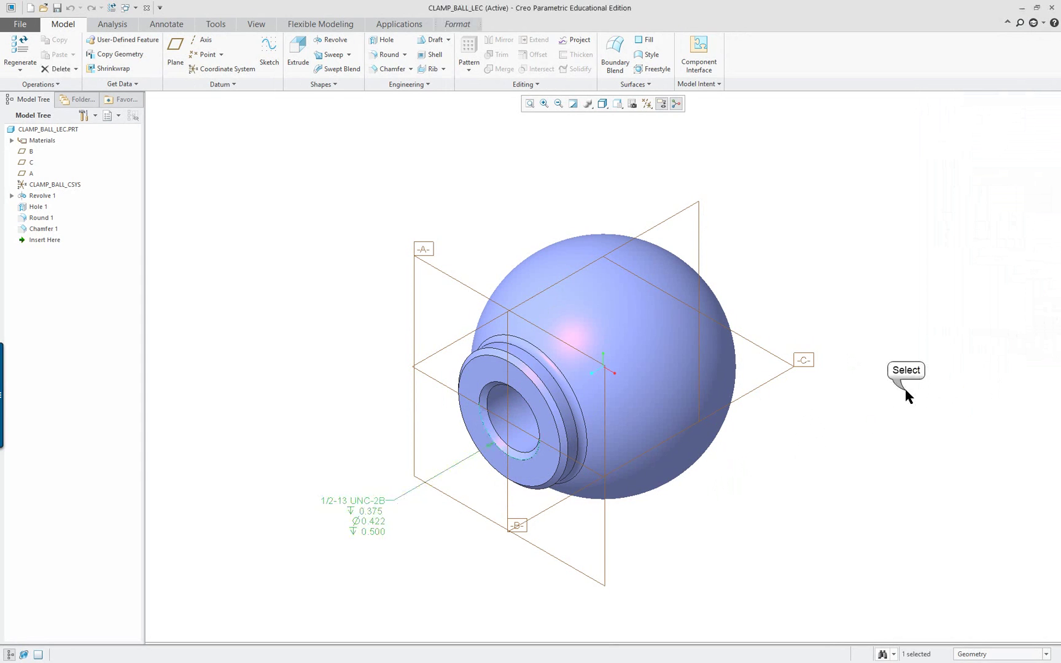
left_click(886, 394)
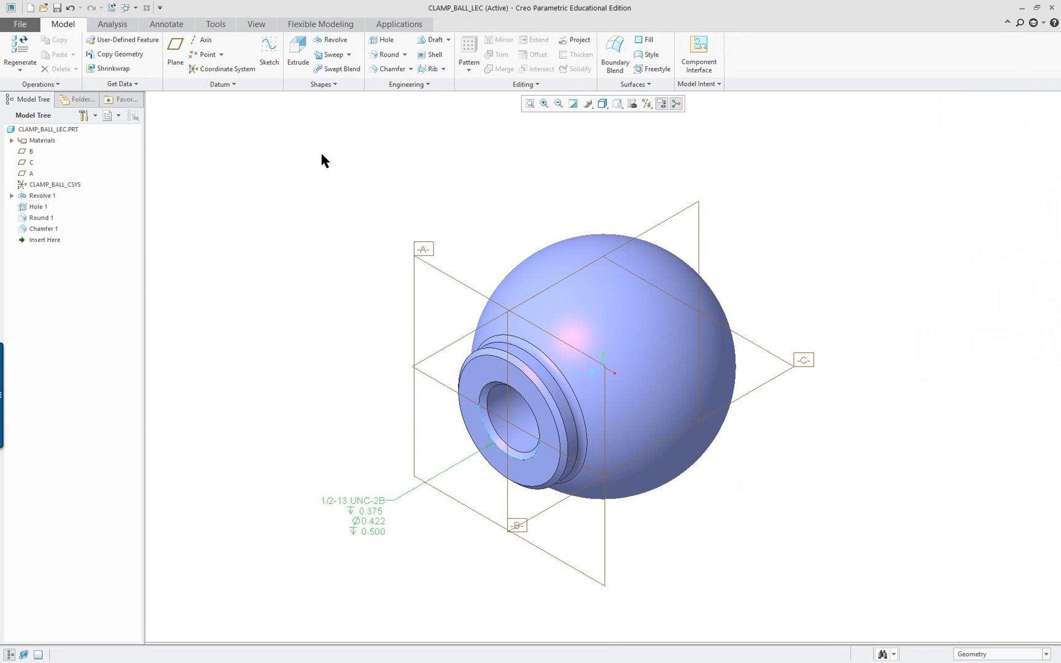
Create a new drawing file named DETAI-TEP.
left_click(30, 10)
left_click(457, 339)
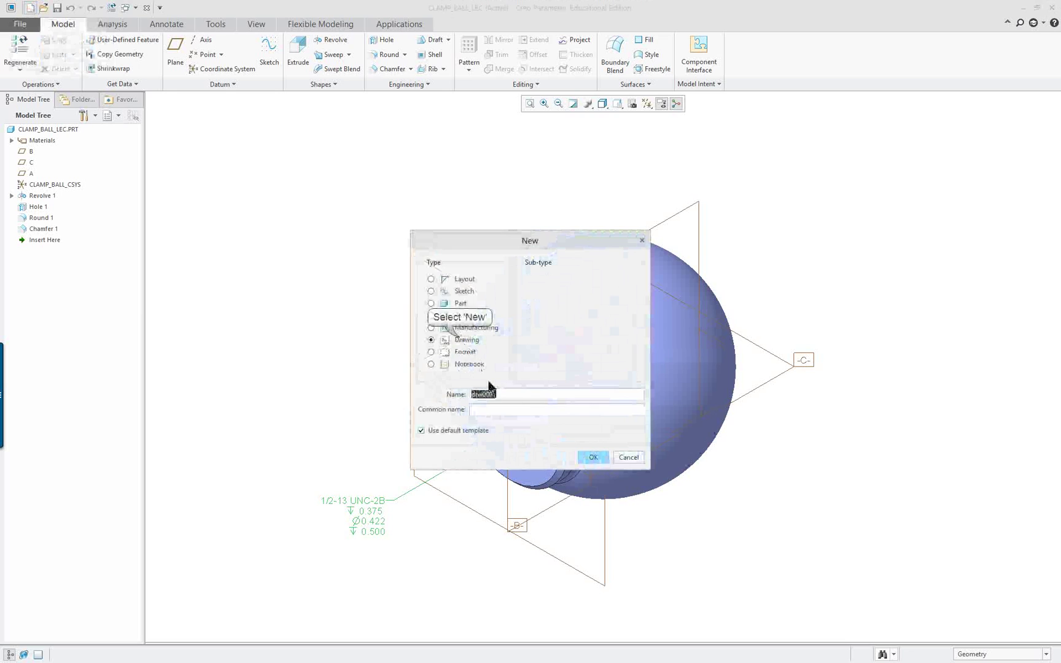
type("detai-tep")
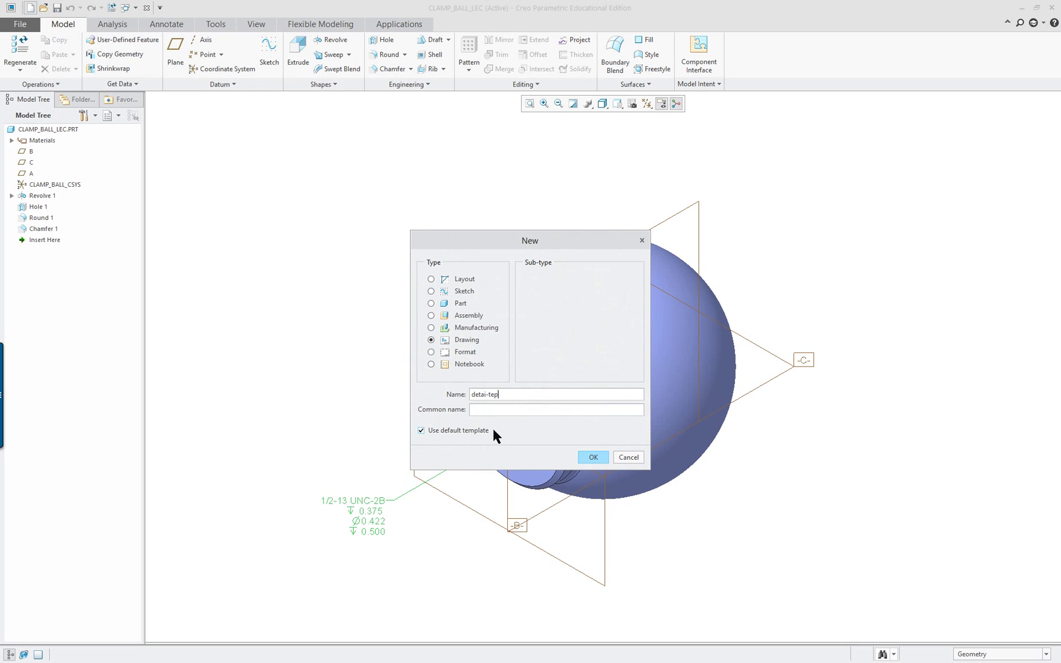
left_click(594, 458)
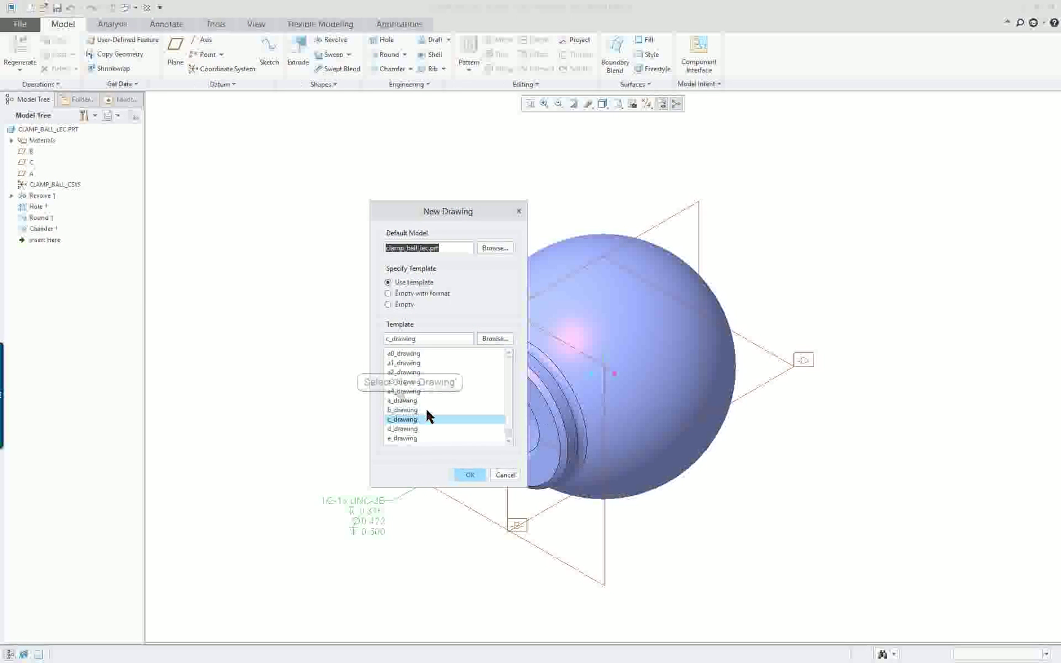
Start the drawing on an empty sheet with the a.frm A-size format.
left_click(406, 400)
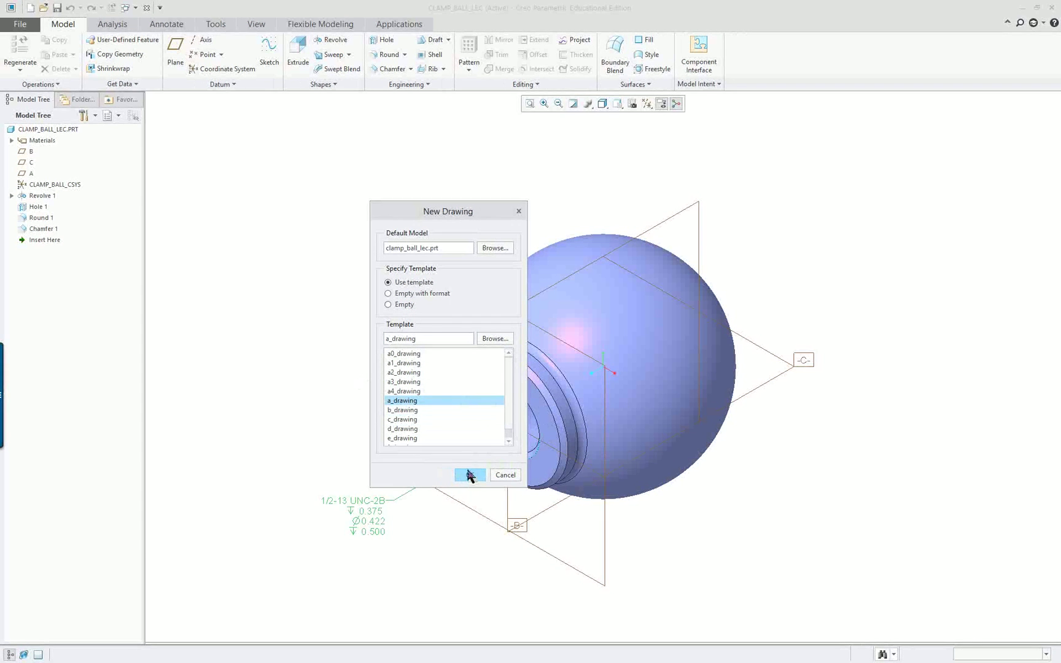
left_click(415, 293)
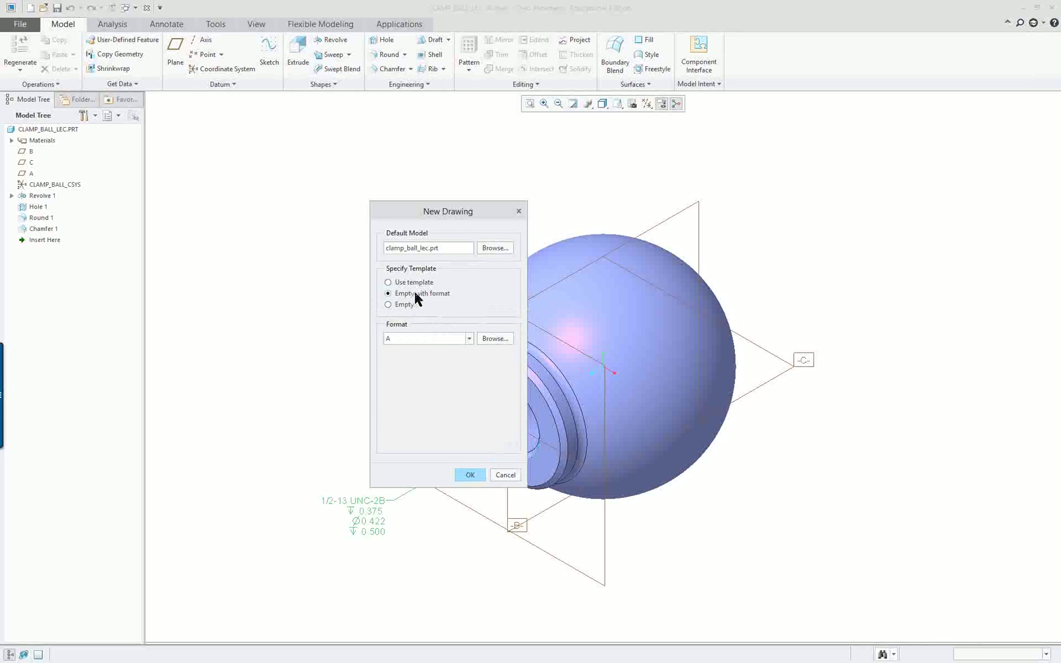
left_click(470, 339)
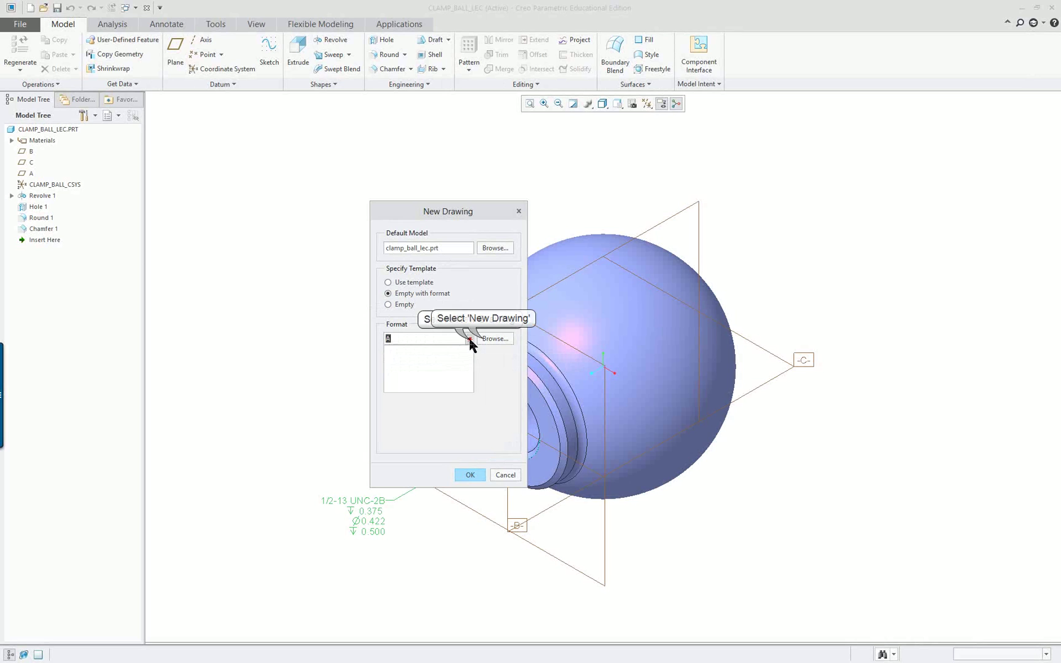
left_click(490, 339)
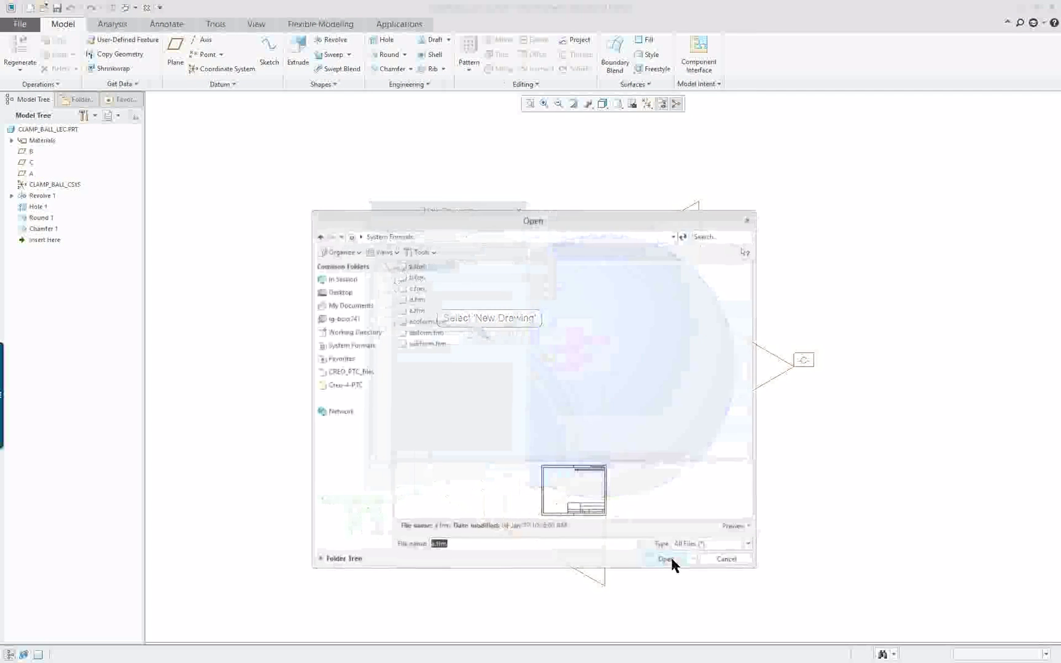
double_click(417, 267)
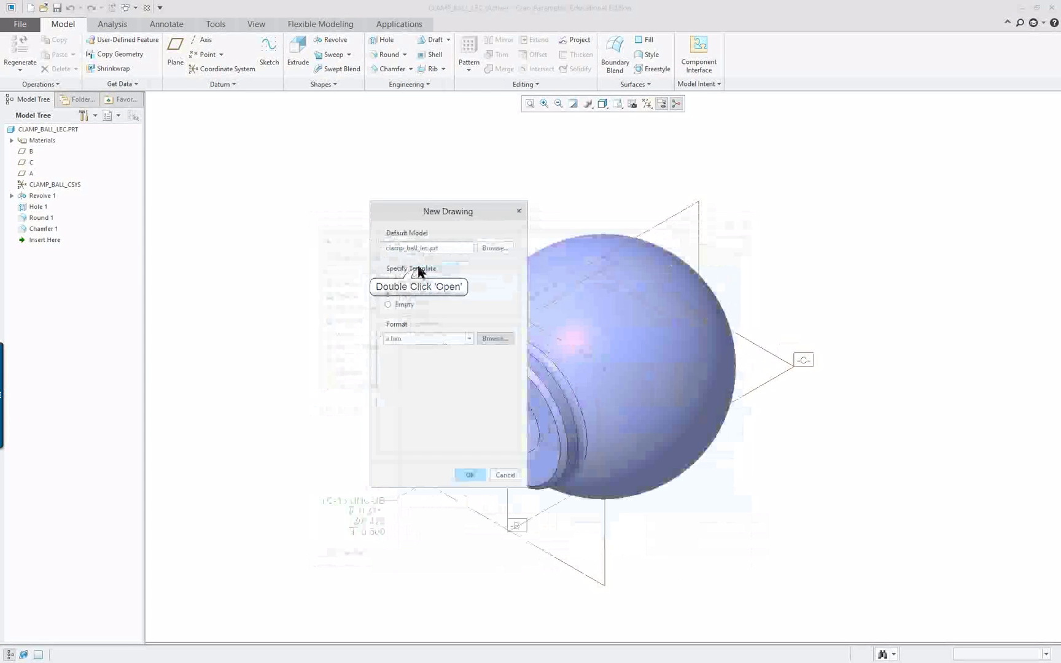
left_click(467, 476)
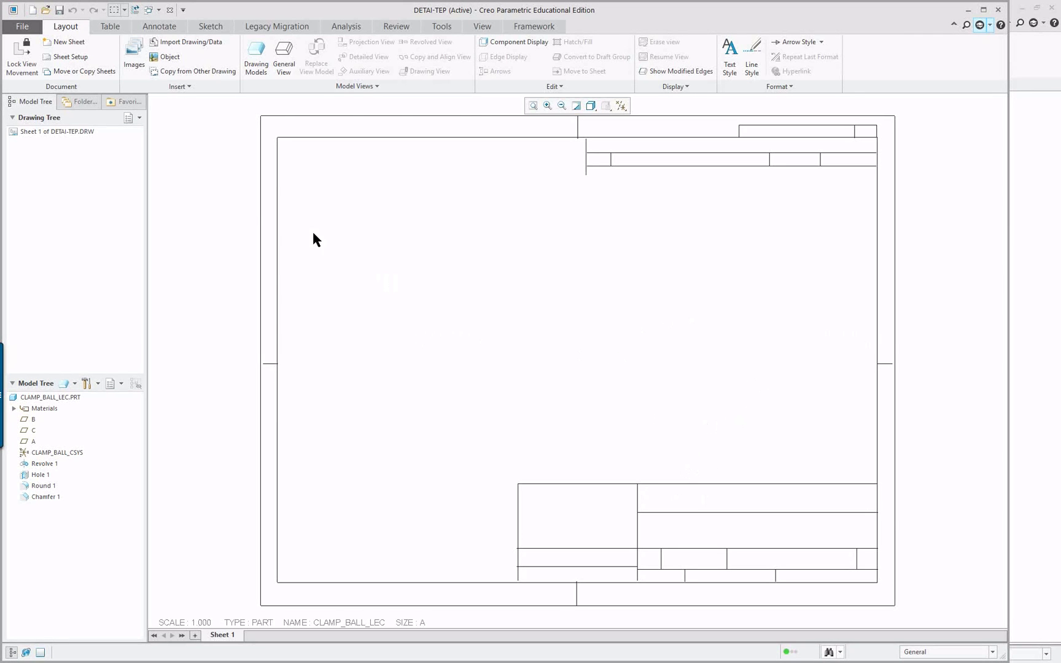
Turn the DETAI-TEP drawing into an editable template with the Template tool.
left_click(441, 28)
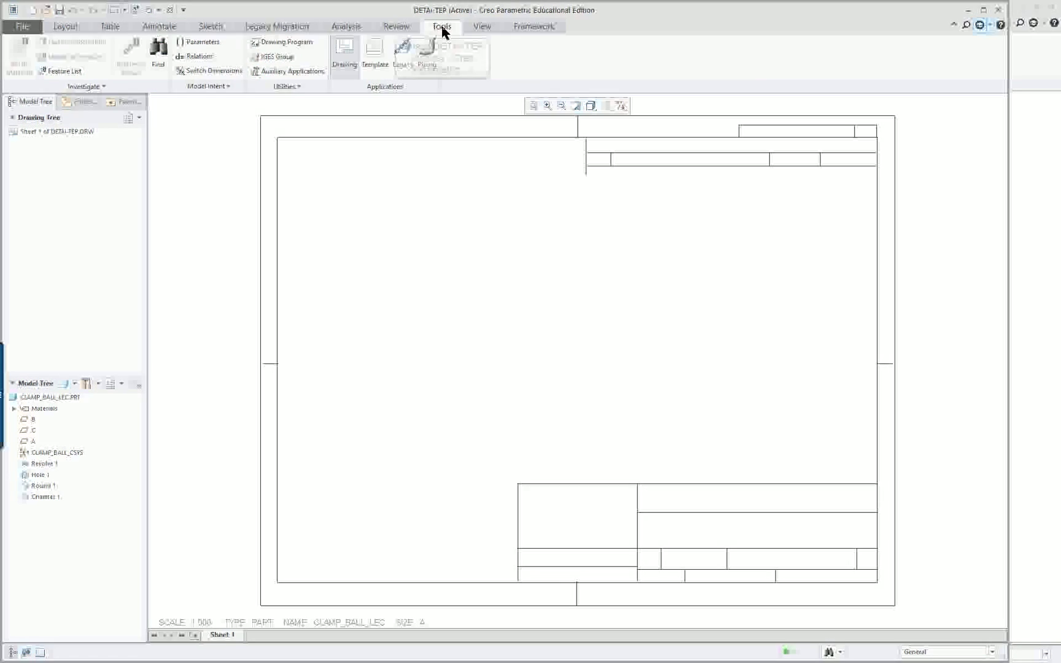
left_click(375, 50)
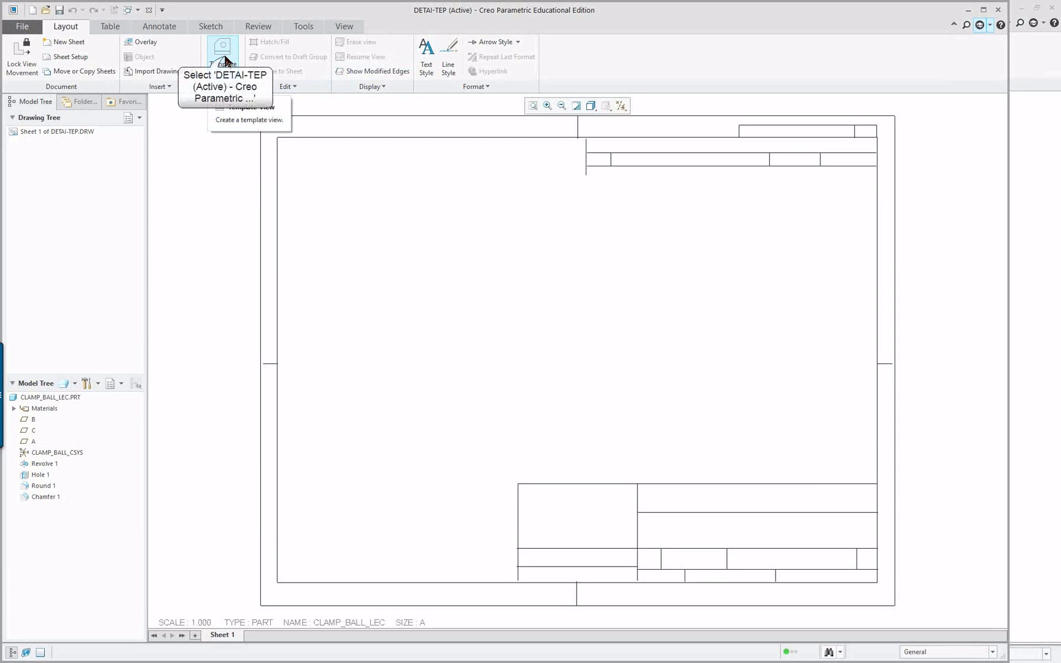
Define a template view with scale 2, hidden-line display, no tangent edges and dimensions.
left_click(224, 61)
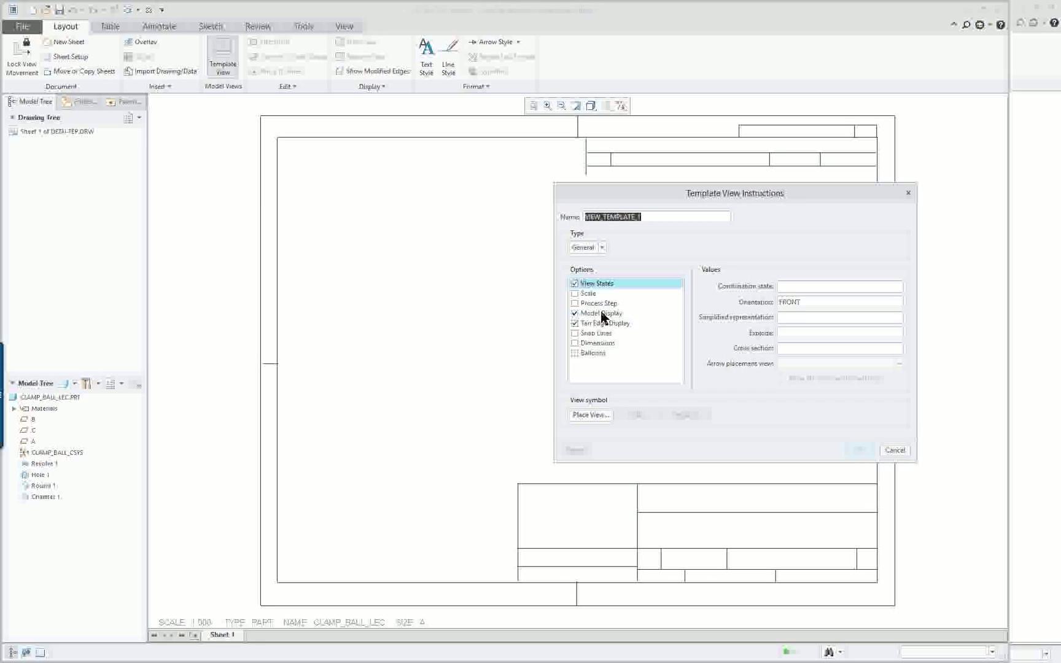
double_click(790, 302)
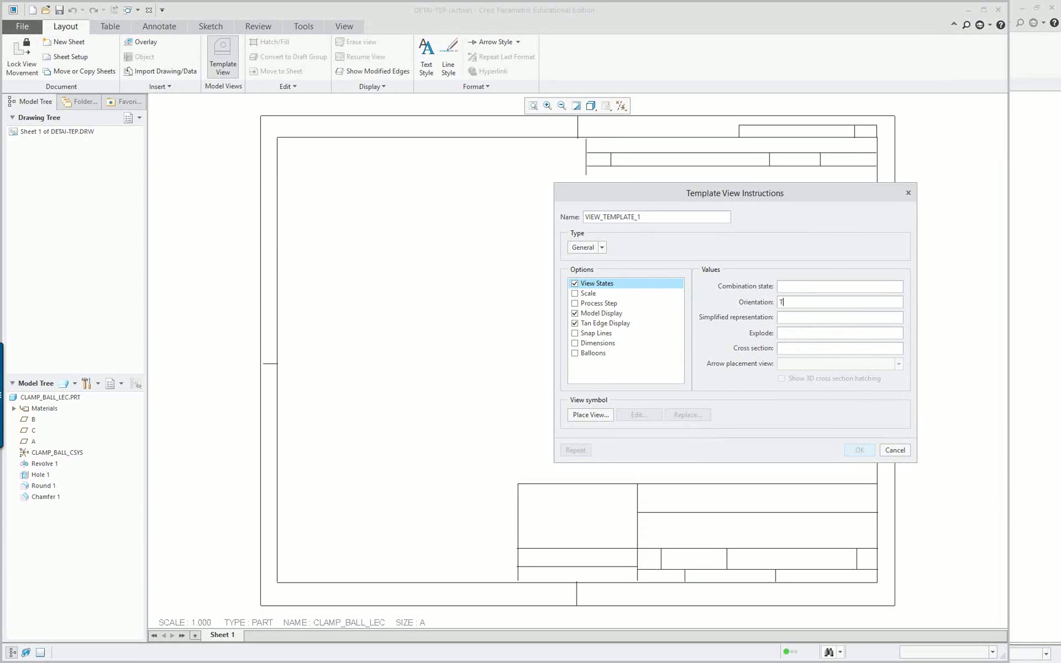
type("OP")
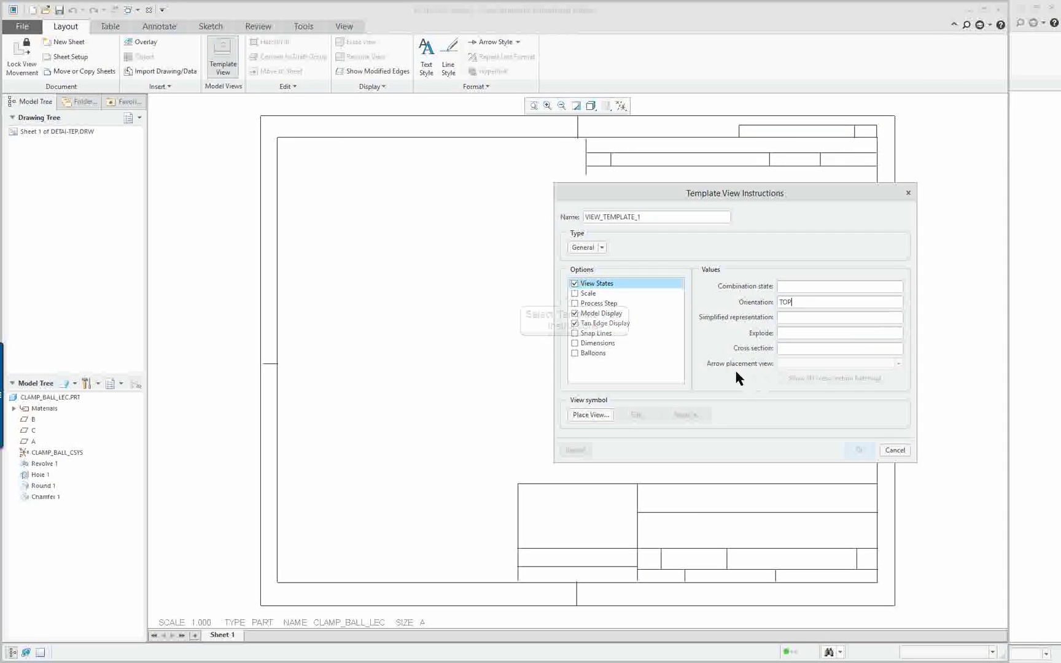
left_click(574, 294)
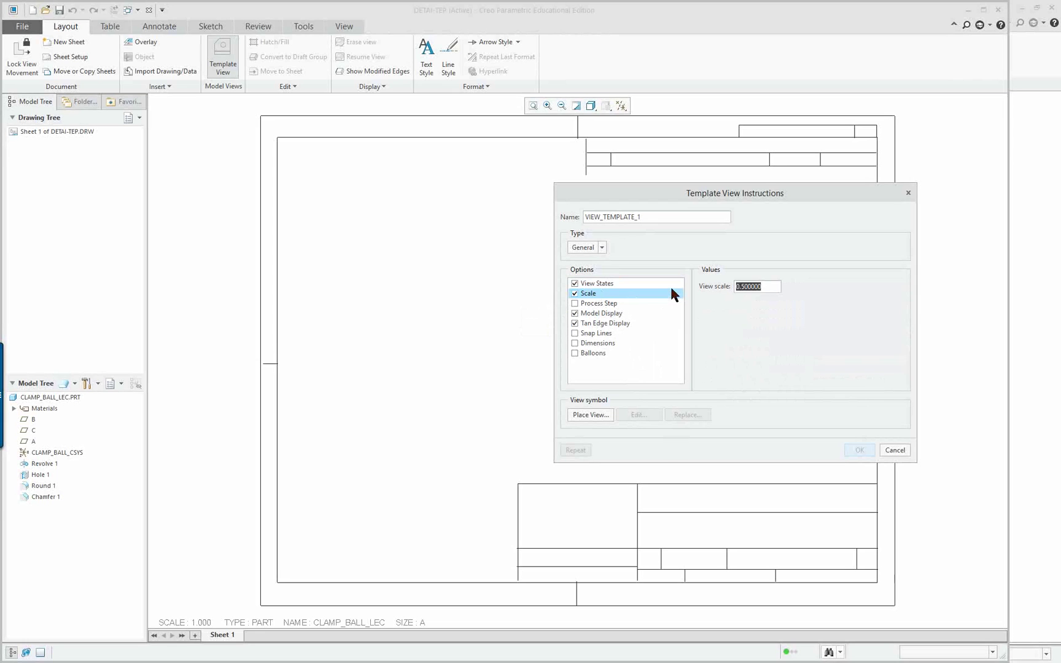
type("2")
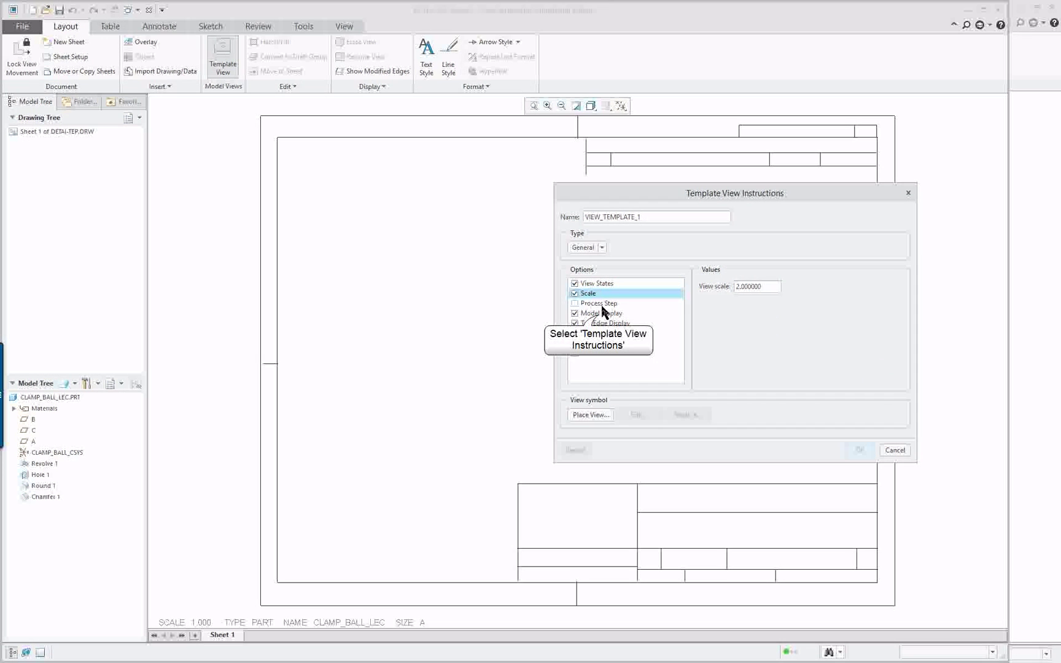
left_click(598, 313)
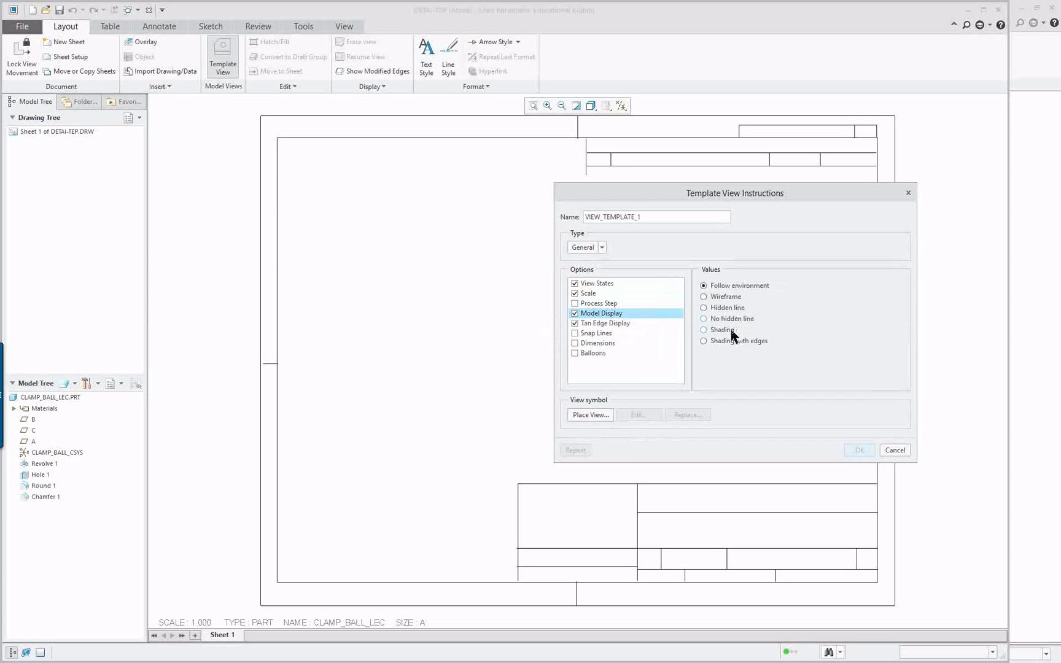
left_click(729, 308)
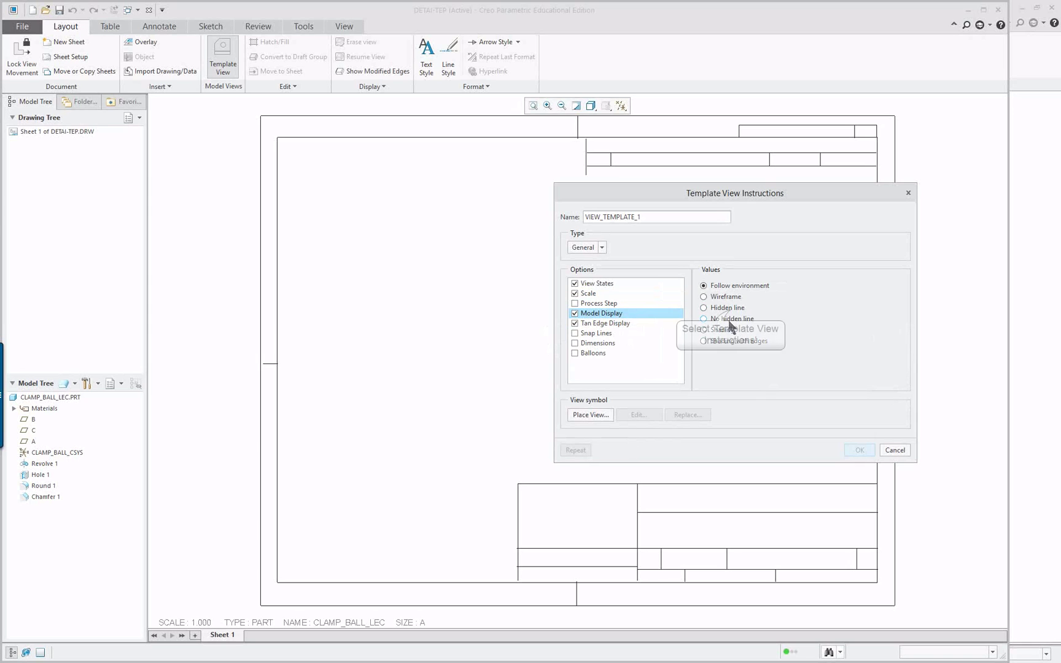
left_click(653, 324)
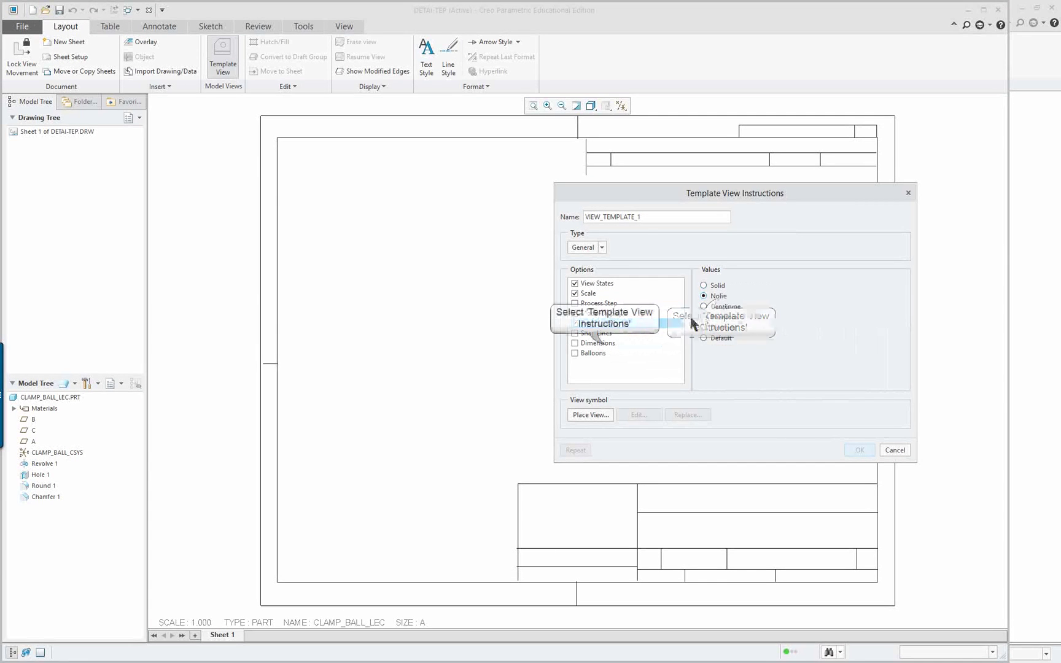
left_click(604, 342)
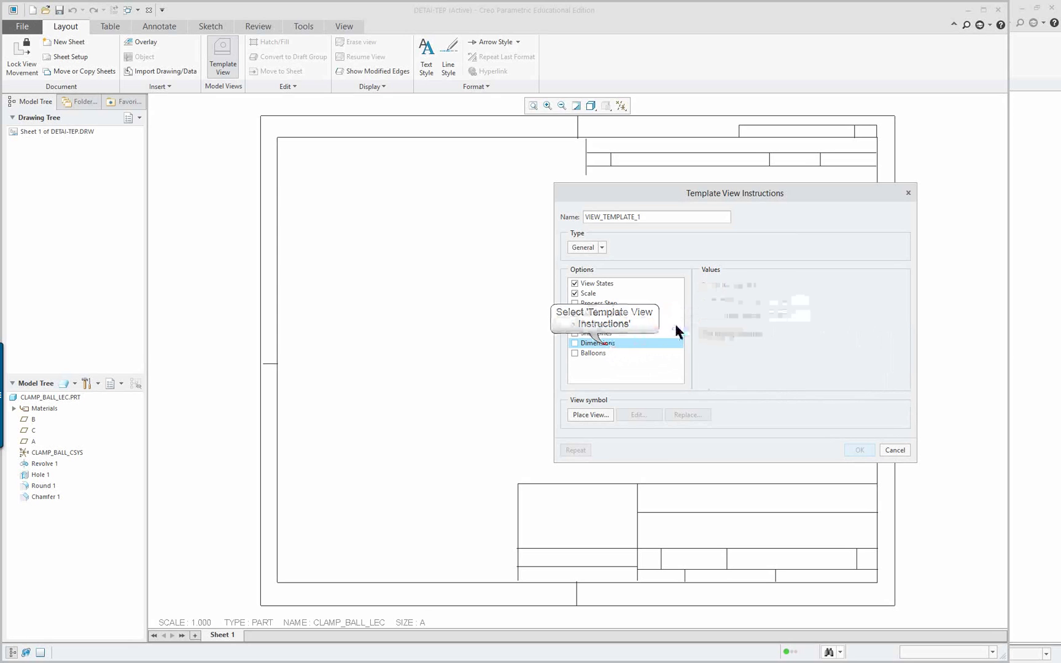
left_click(575, 342)
double_click(784, 300)
double_click(787, 300)
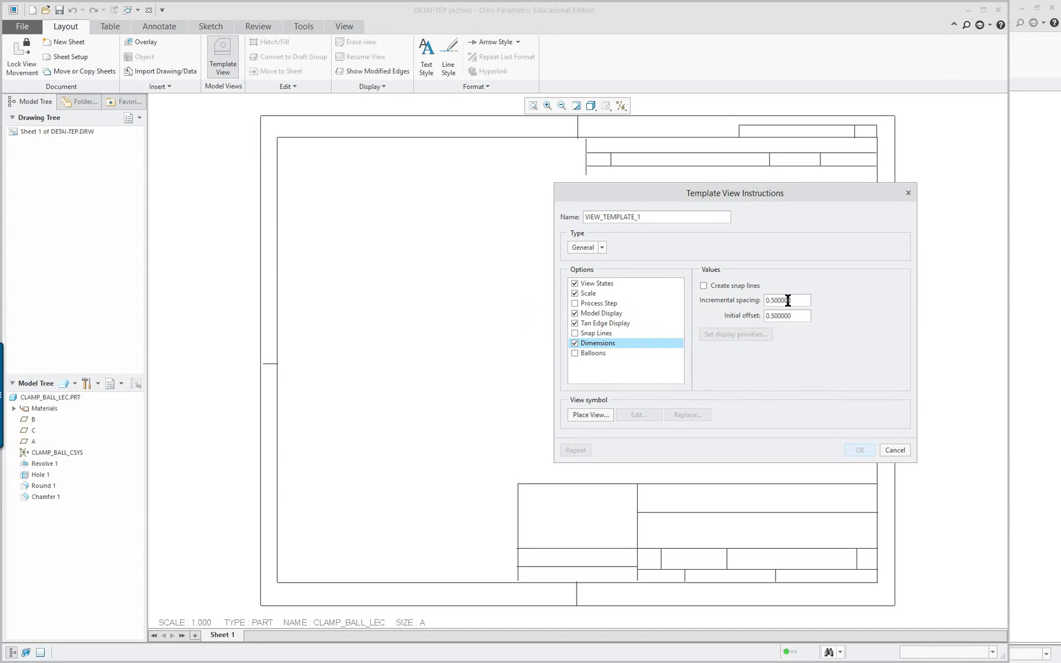
Place the VIEW_TEMPLATE_1 view symbol on the sheet.
left_click(591, 414)
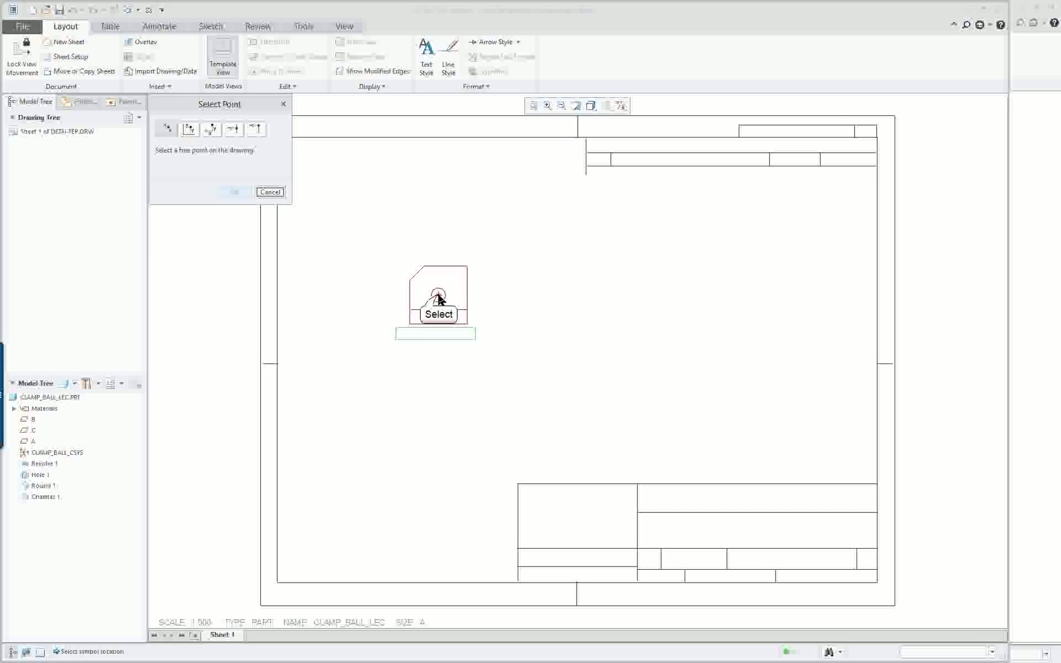
left_click(438, 298)
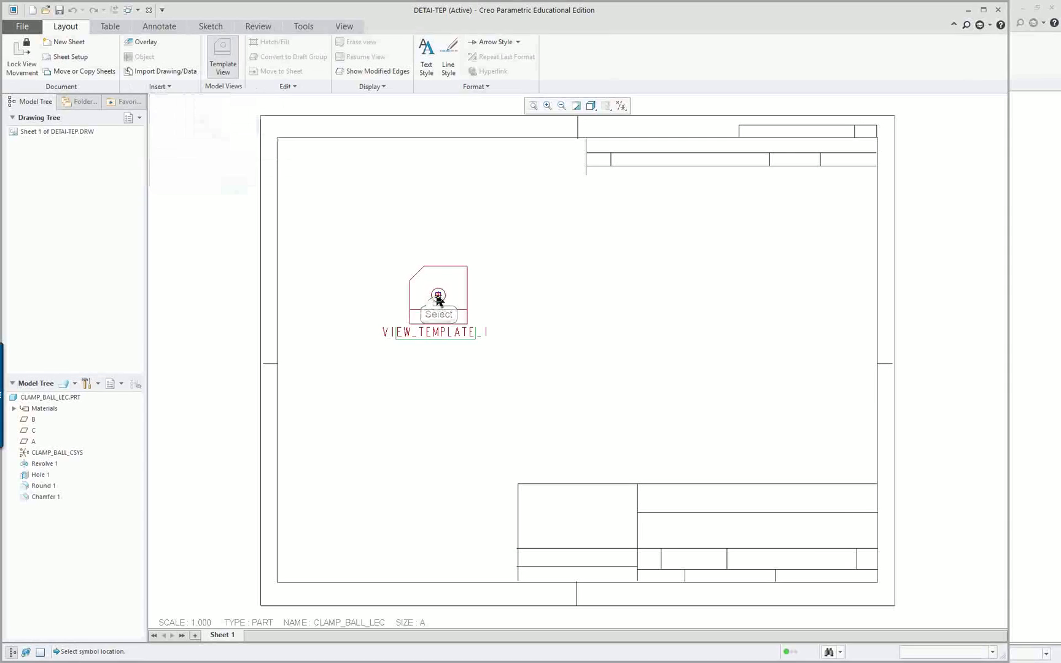
middle_click(627, 352)
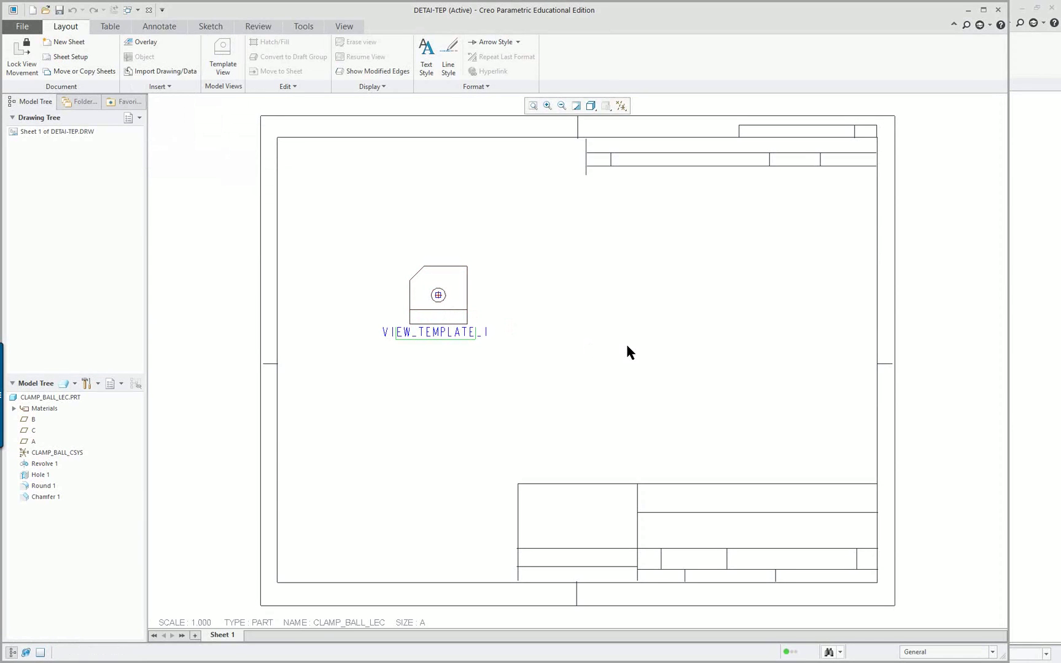
Save the template, then create a new drawing named cl-ball without the default template.
left_click(59, 9)
left_click(423, 547)
left_click(33, 11)
left_click(467, 341)
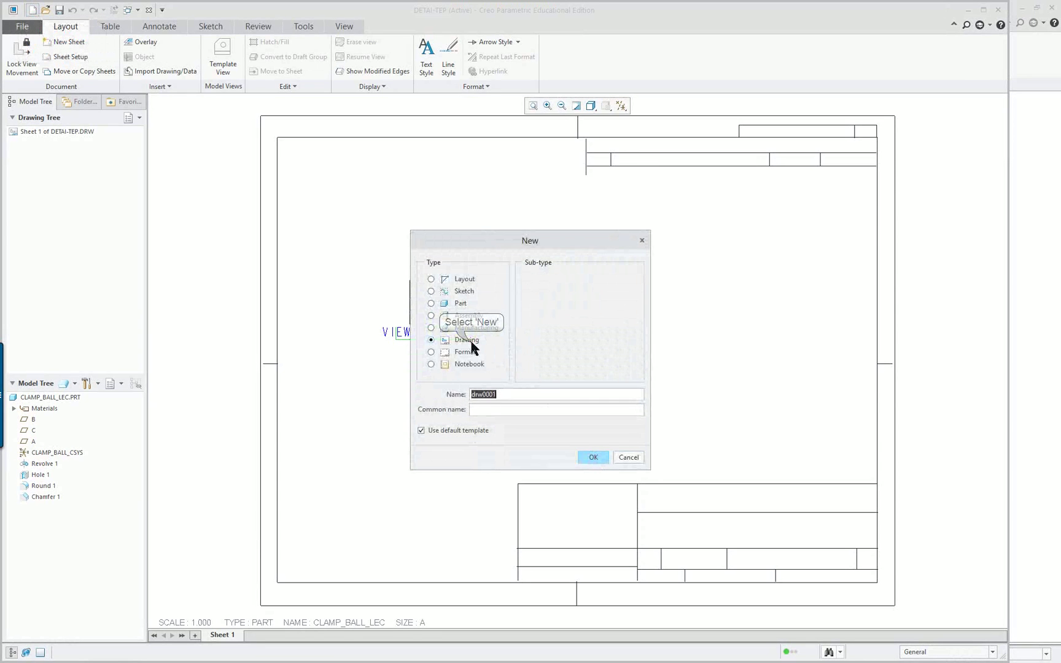
type("cl-")
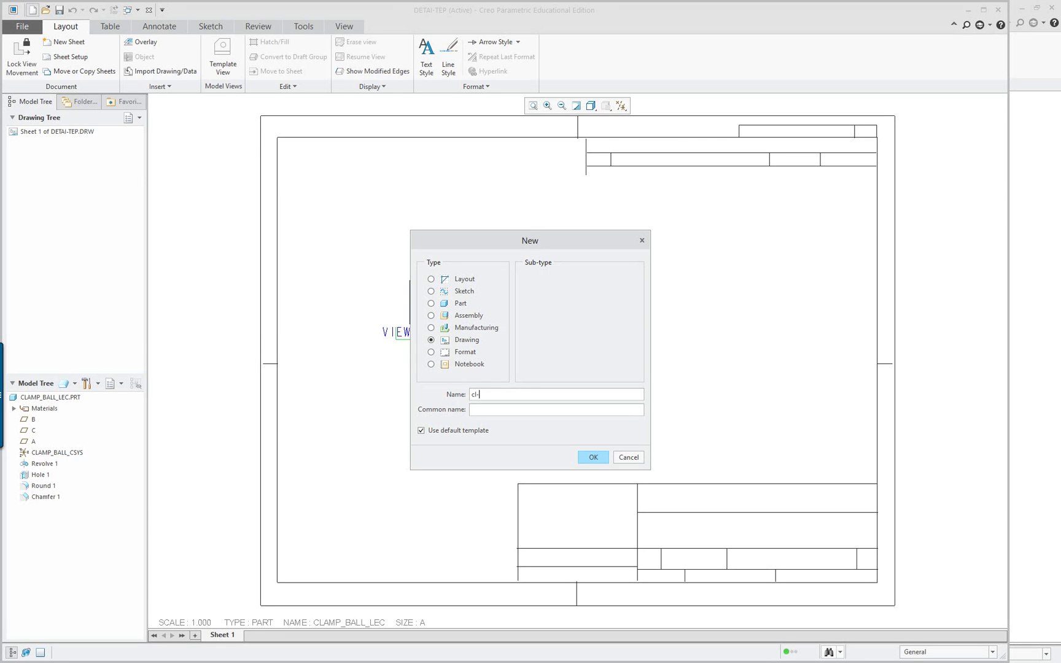
type("all")
left_click(422, 431)
left_click(594, 457)
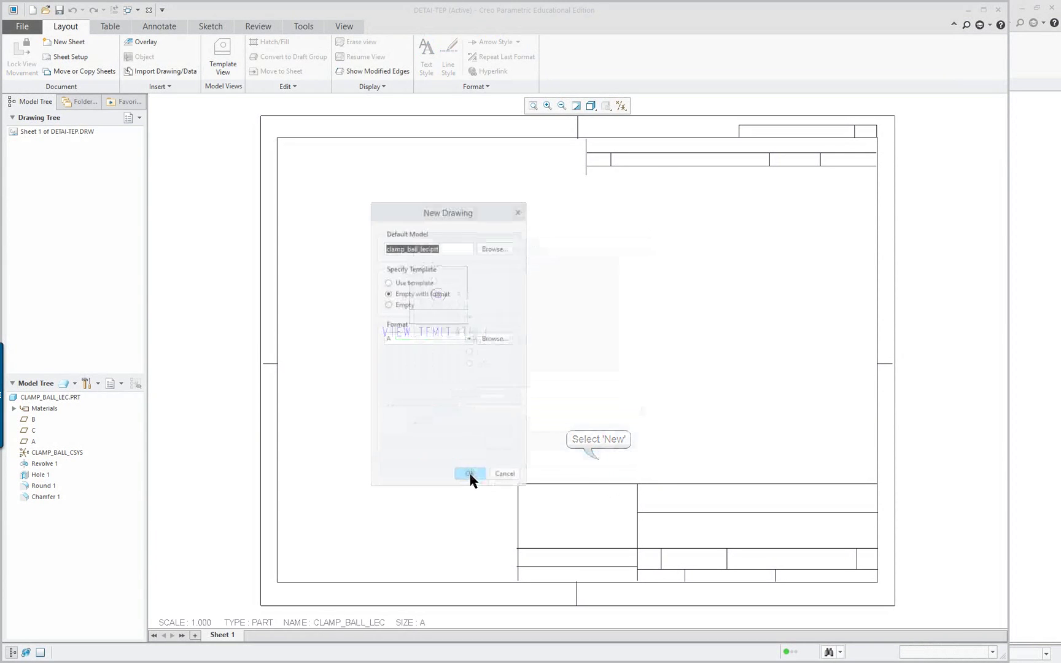
Base the cl-ball drawing on the det-temp.drw template.
left_click(420, 251)
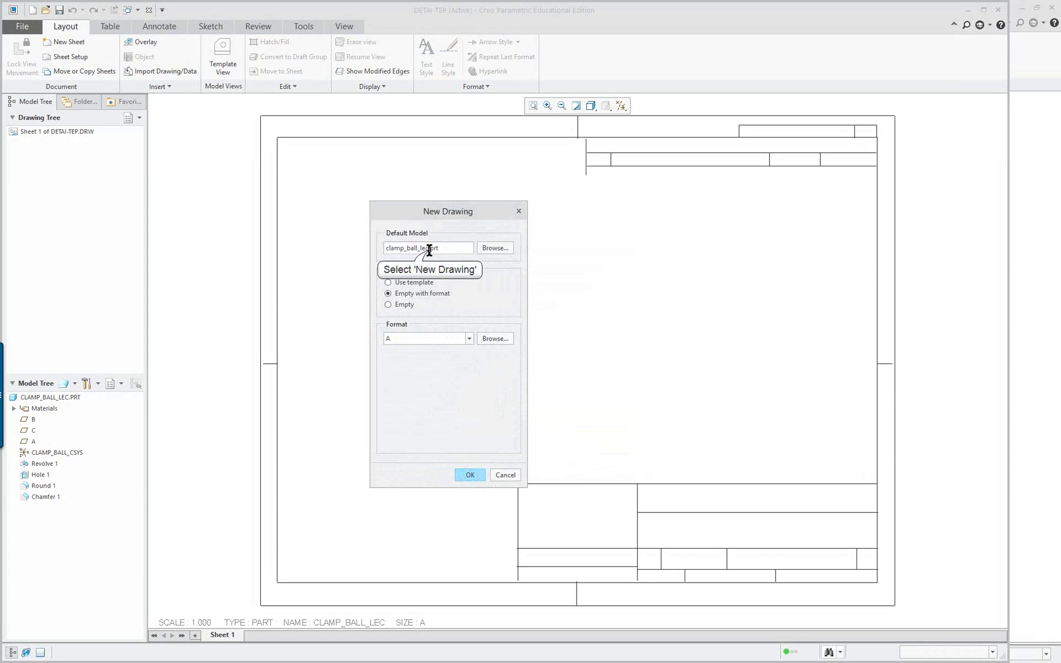
left_click(415, 285)
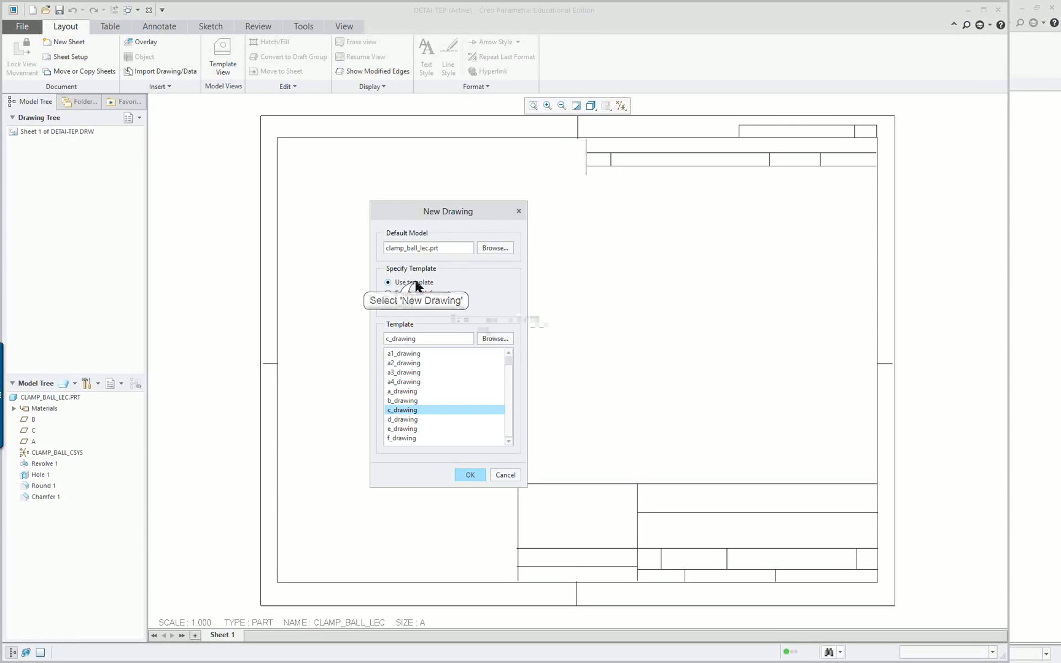
left_click(494, 339)
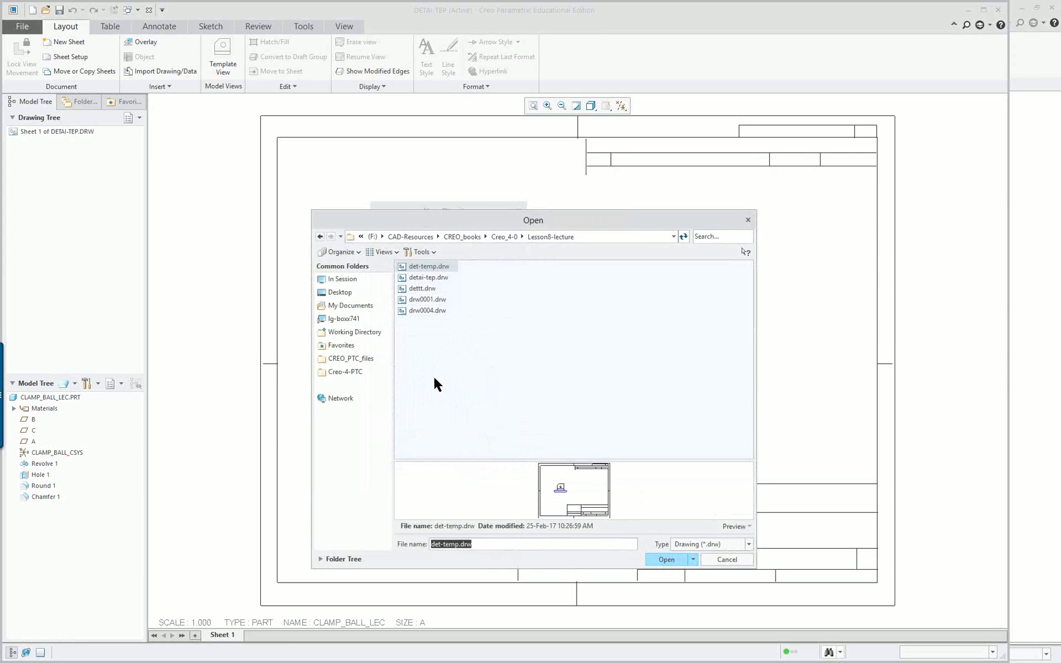
double_click(427, 267)
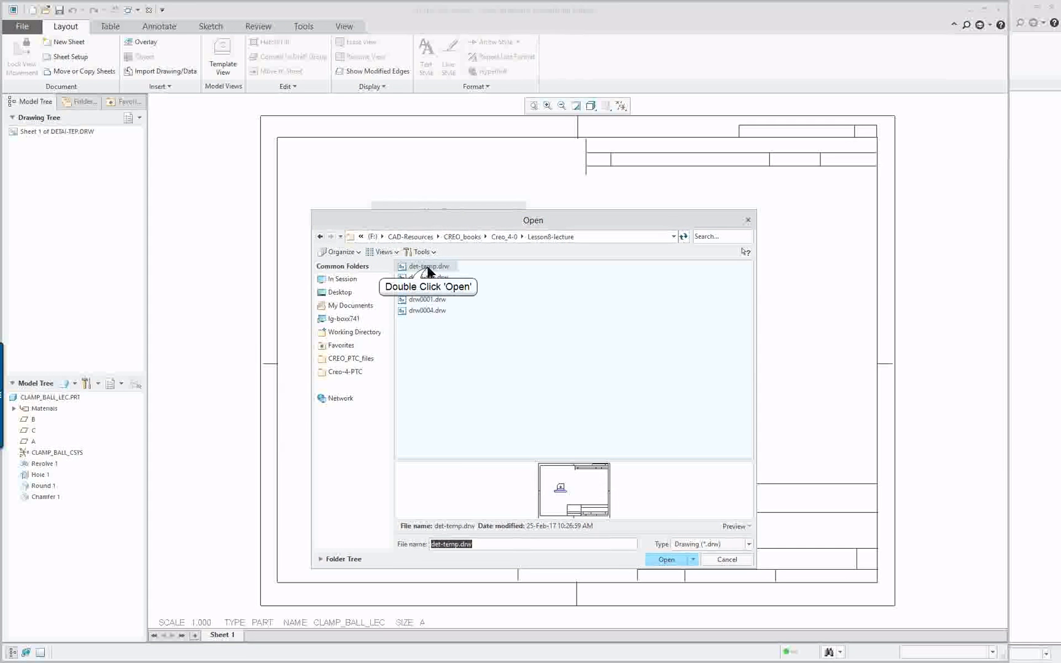
double_click(428, 268)
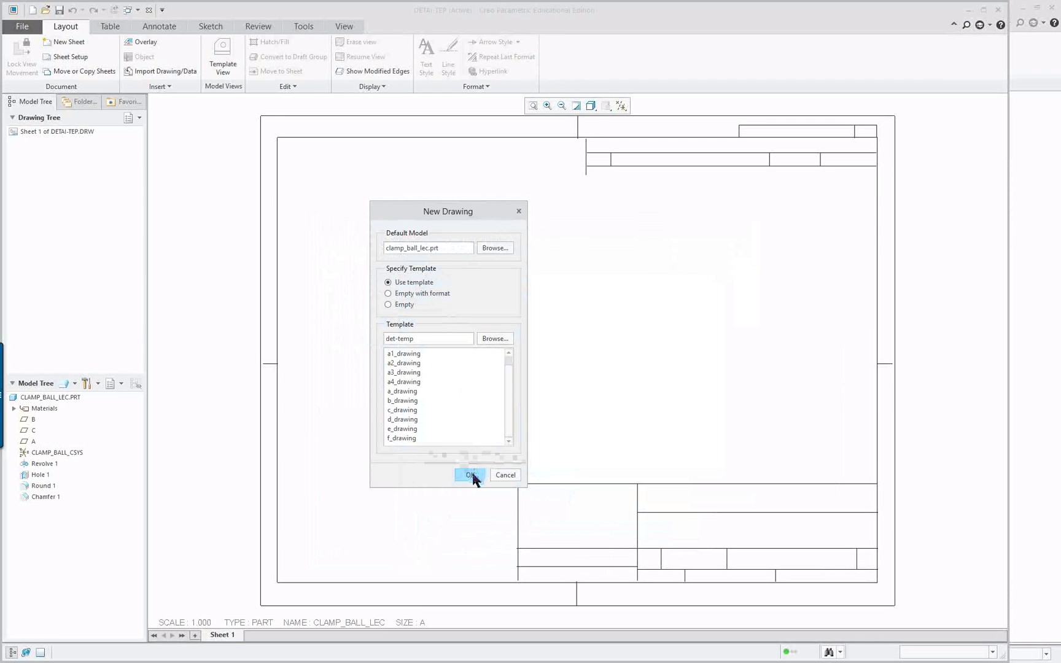
left_click(472, 477)
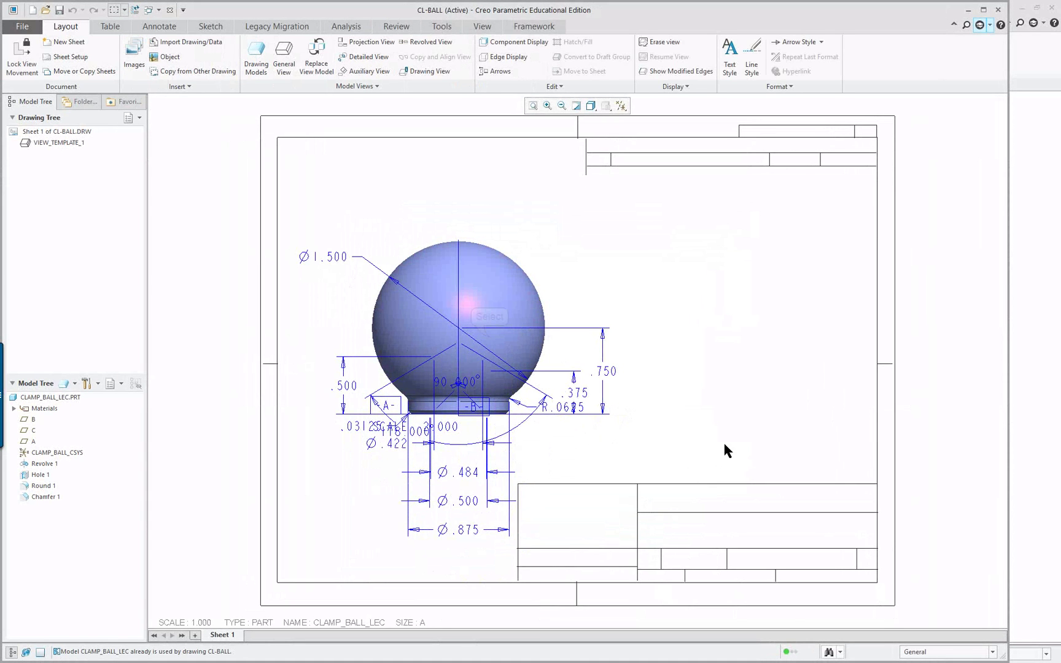
Drag the clamp ball view higher on the CL-BALL sheet.
left_click(483, 316)
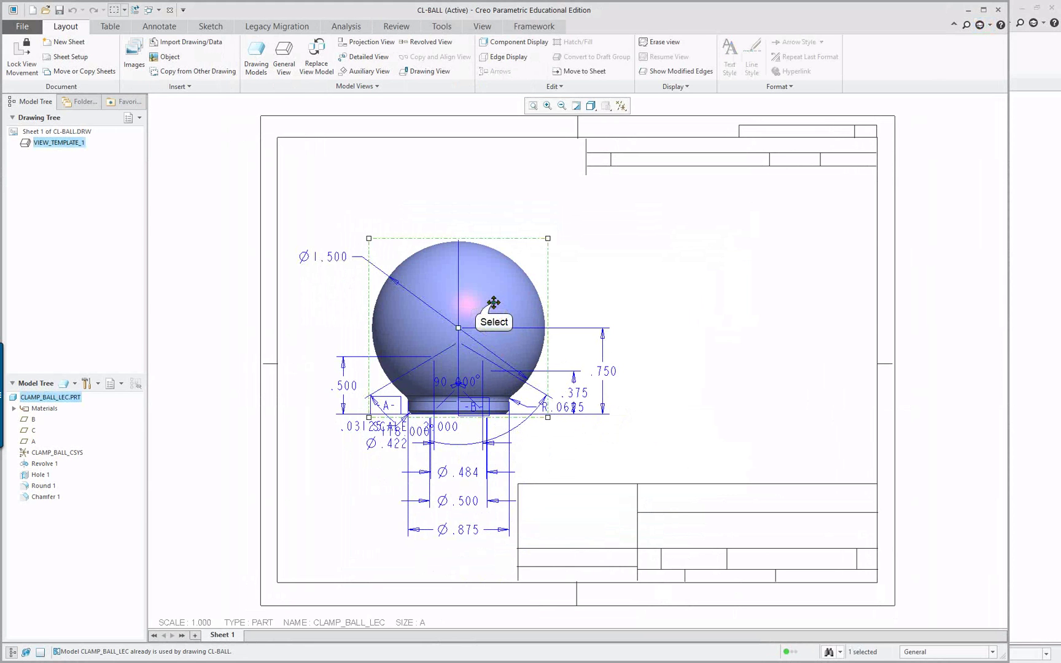
left_click_drag(493, 302, 490, 261)
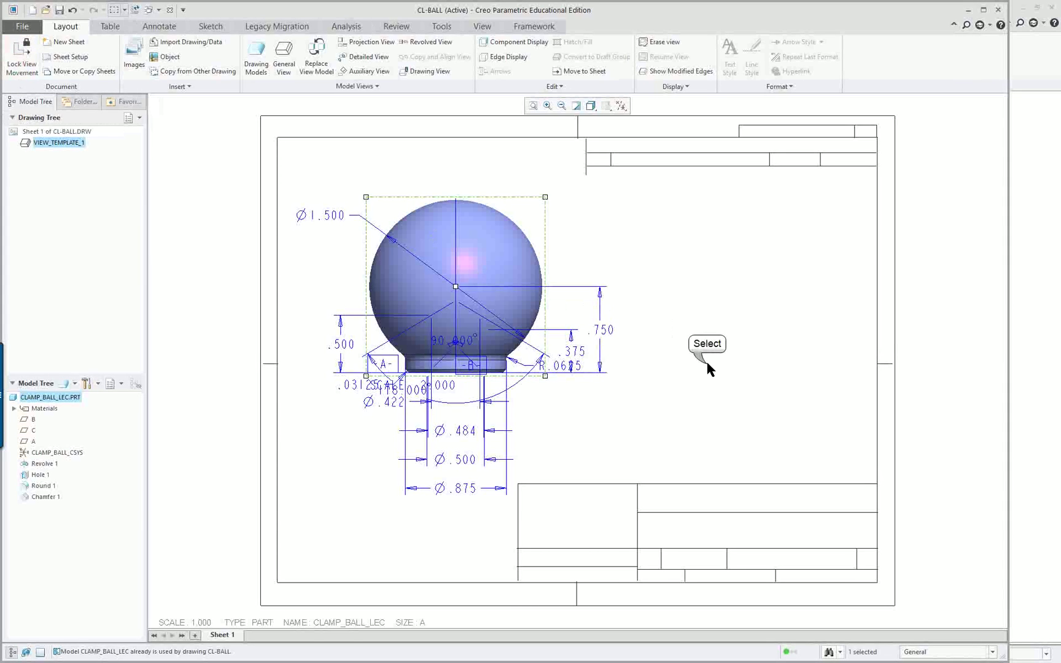
left_click(706, 360)
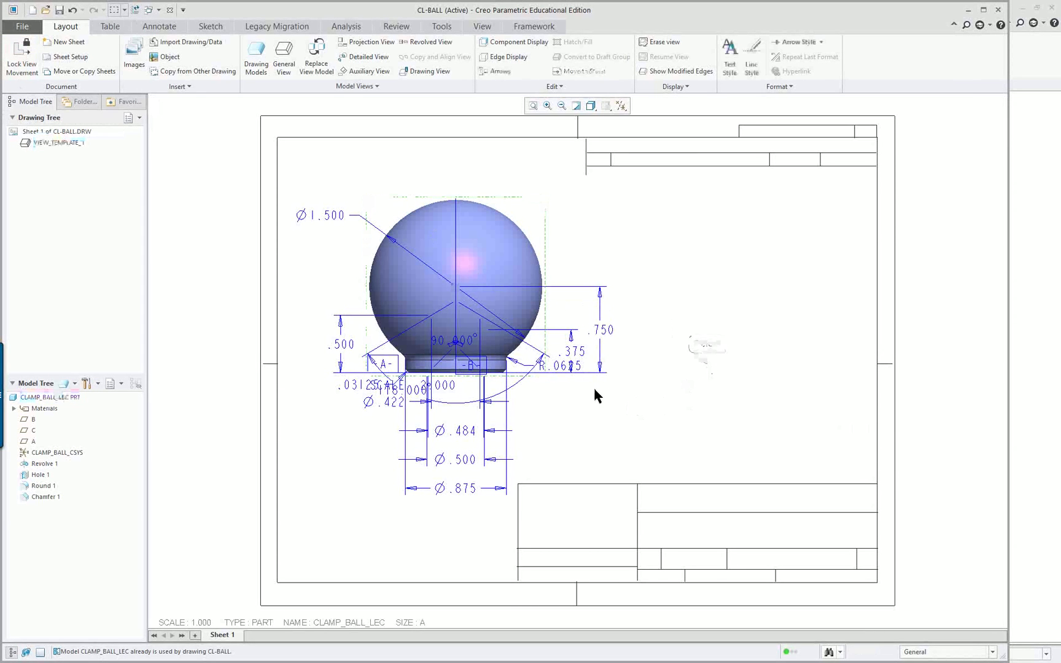
Set the ball view's display style to hidden line in its view properties.
double_click(523, 256)
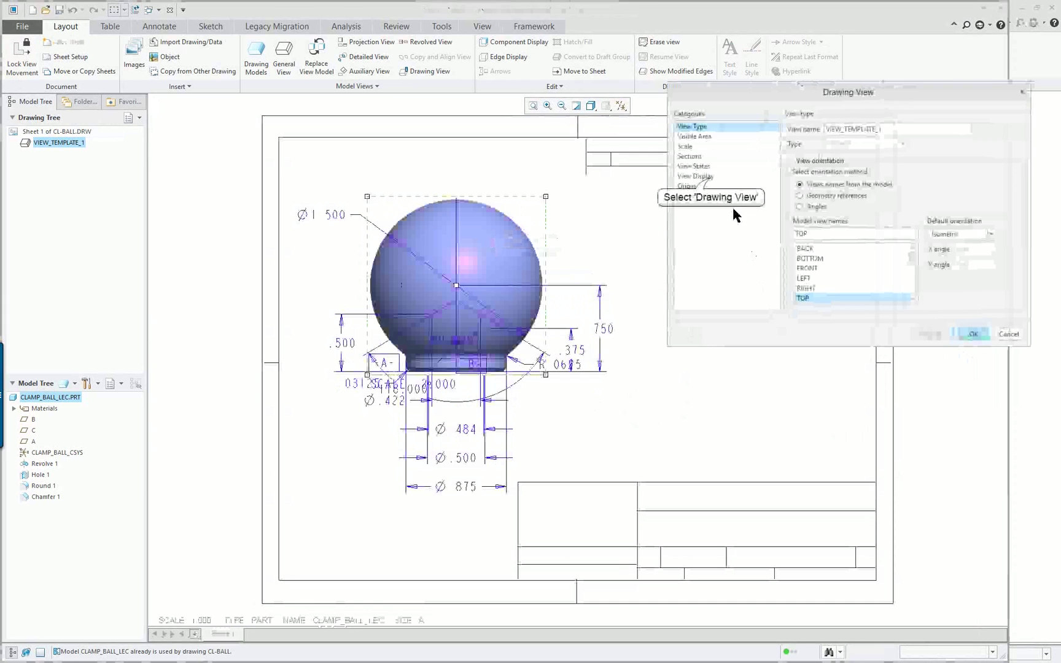
left_click(701, 175)
left_click(854, 141)
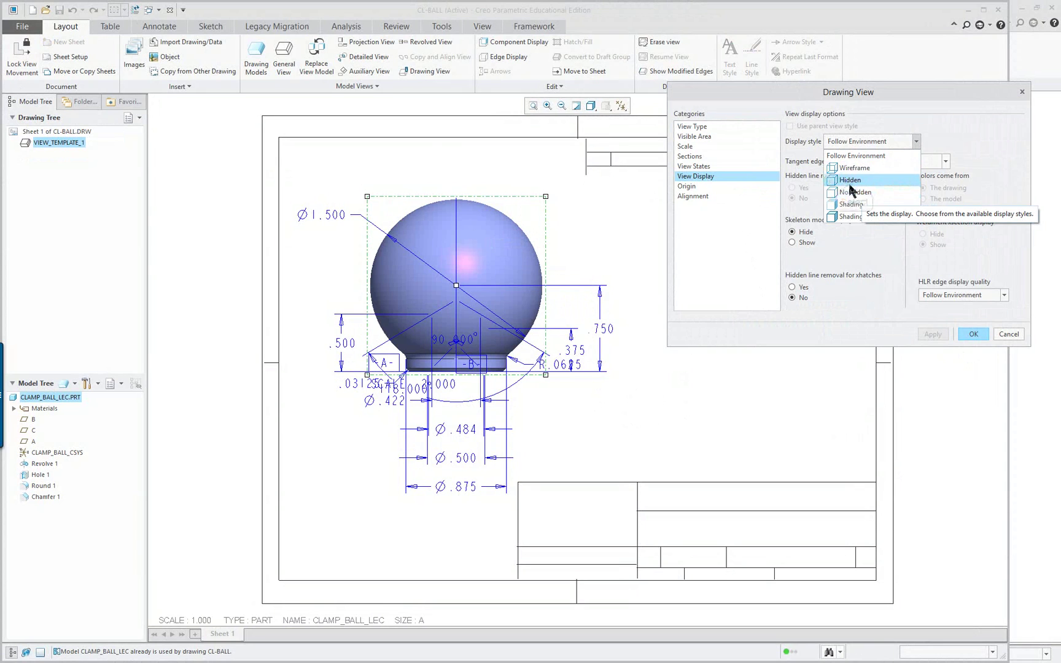
left_click(851, 180)
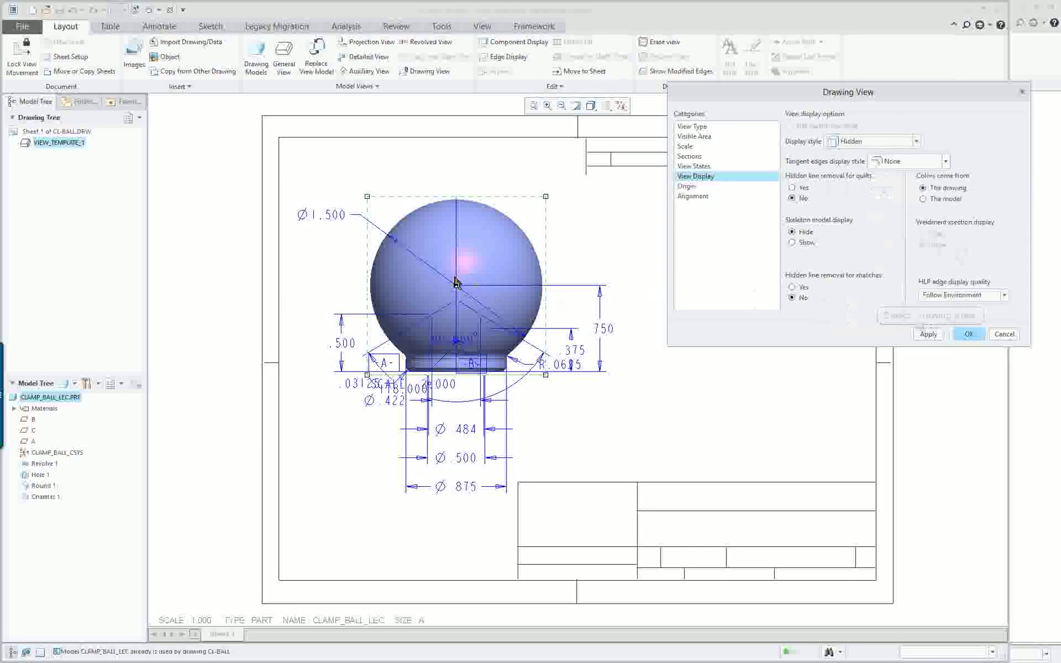
left_click(929, 334)
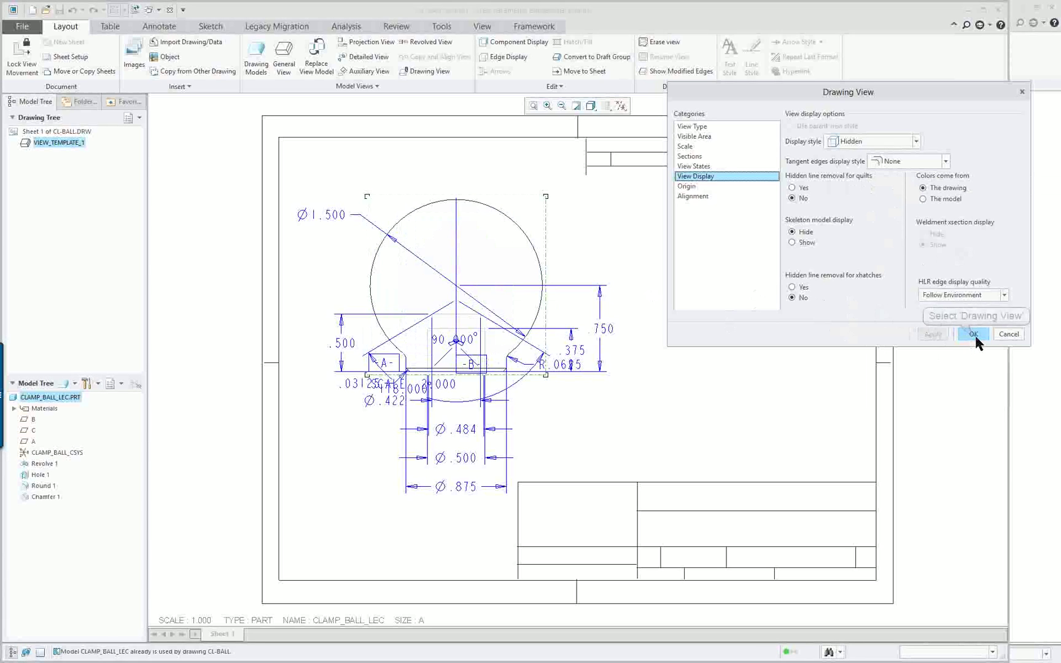
left_click(975, 334)
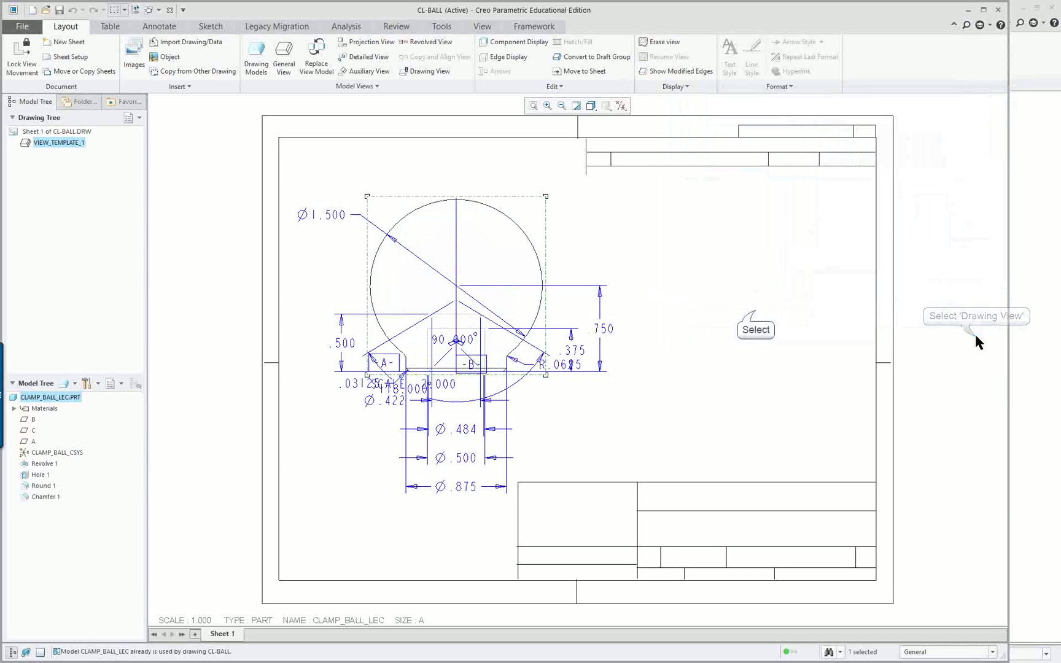
left_click(755, 325)
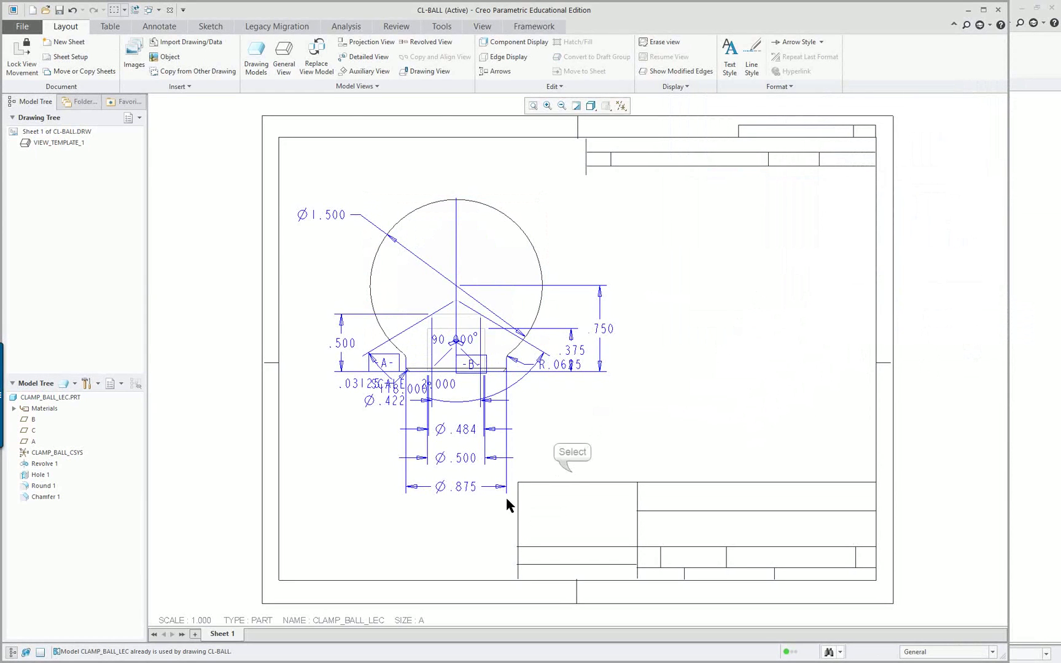
Erase the crowded hole dimensions and delete the 90.000° angle dimension.
mouse_move(571, 471)
left_mouse_down()
mouse_move(467, 403)
mouse_move(353, 385)
left_mouse_up()
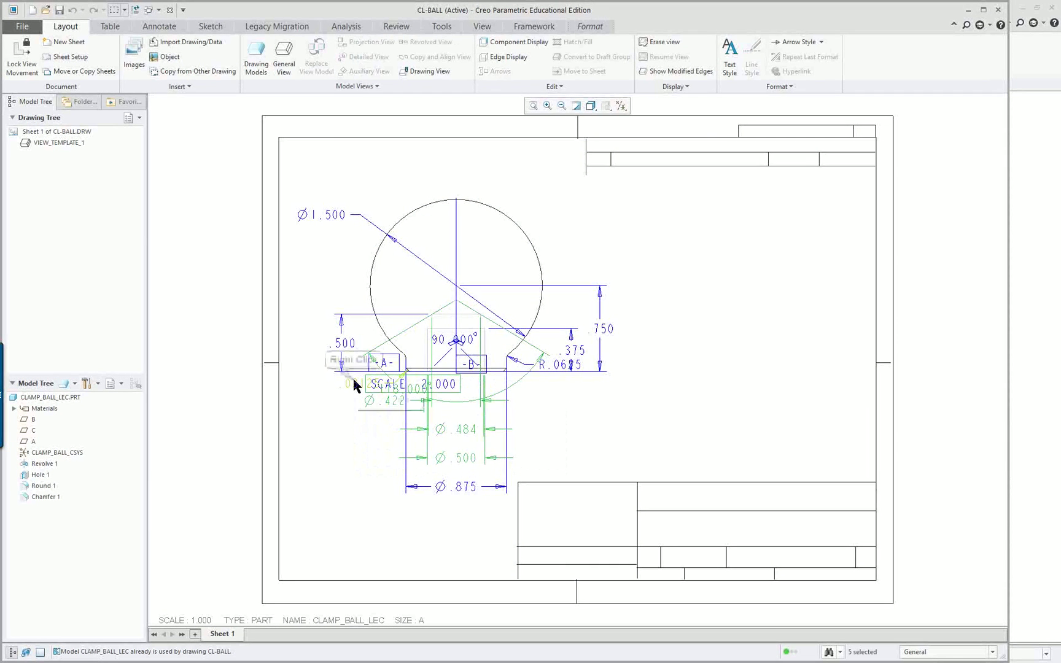
right_click(354, 384)
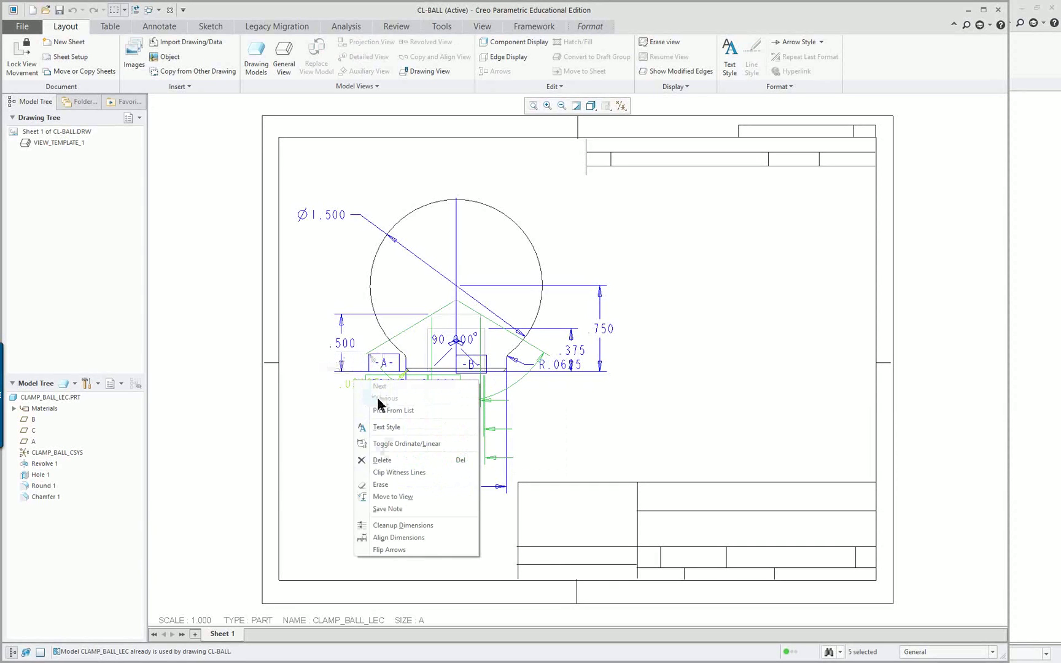
left_click(379, 447)
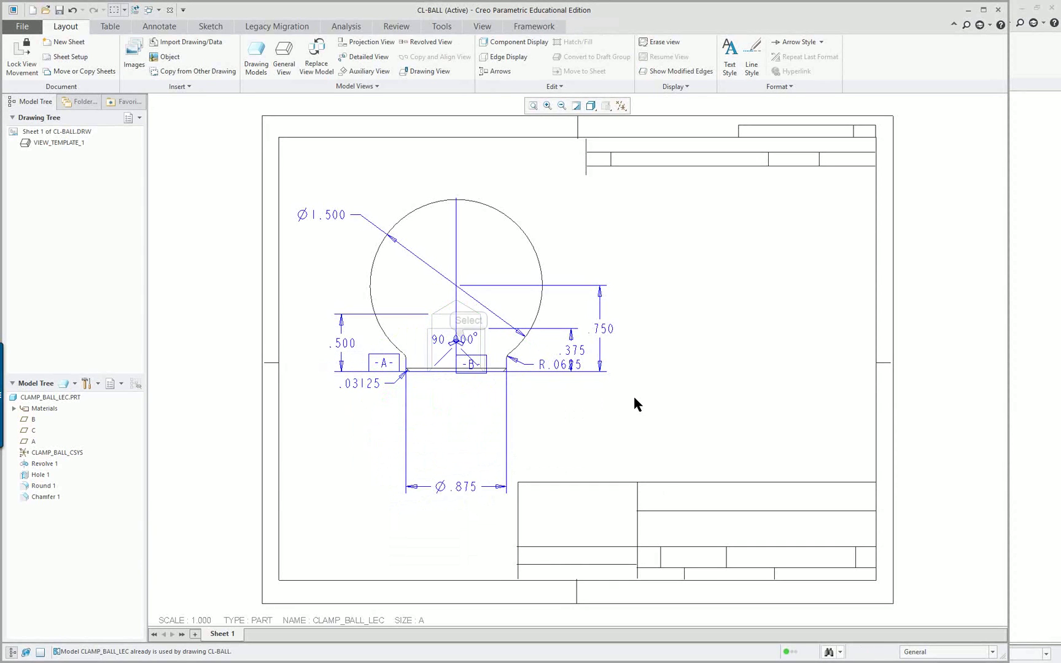
left_click(468, 356)
key("Delete")
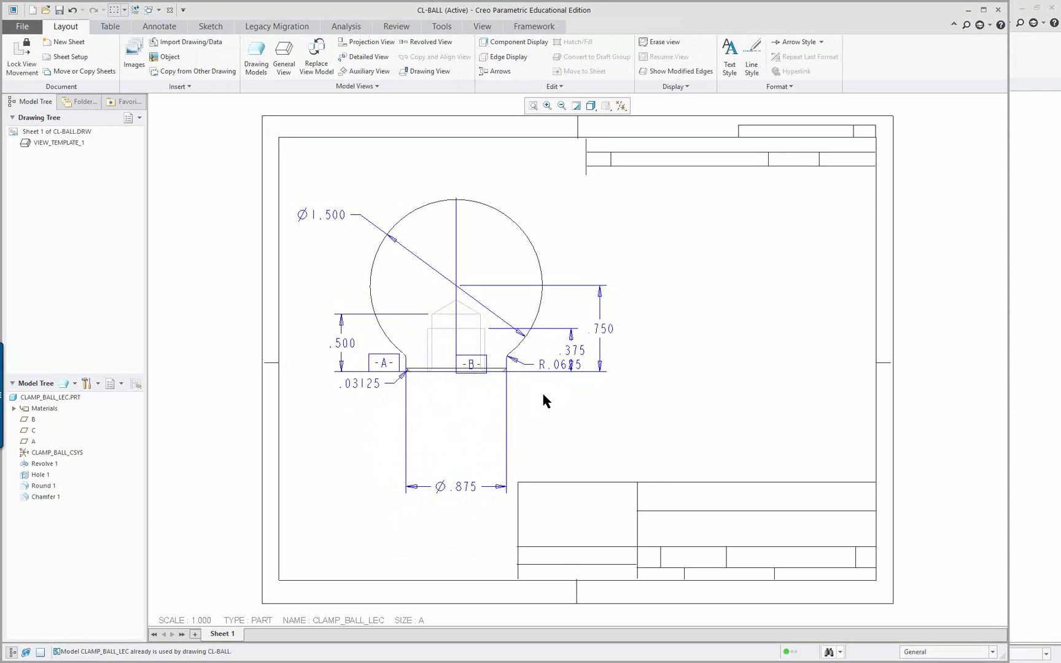
left_click(379, 381)
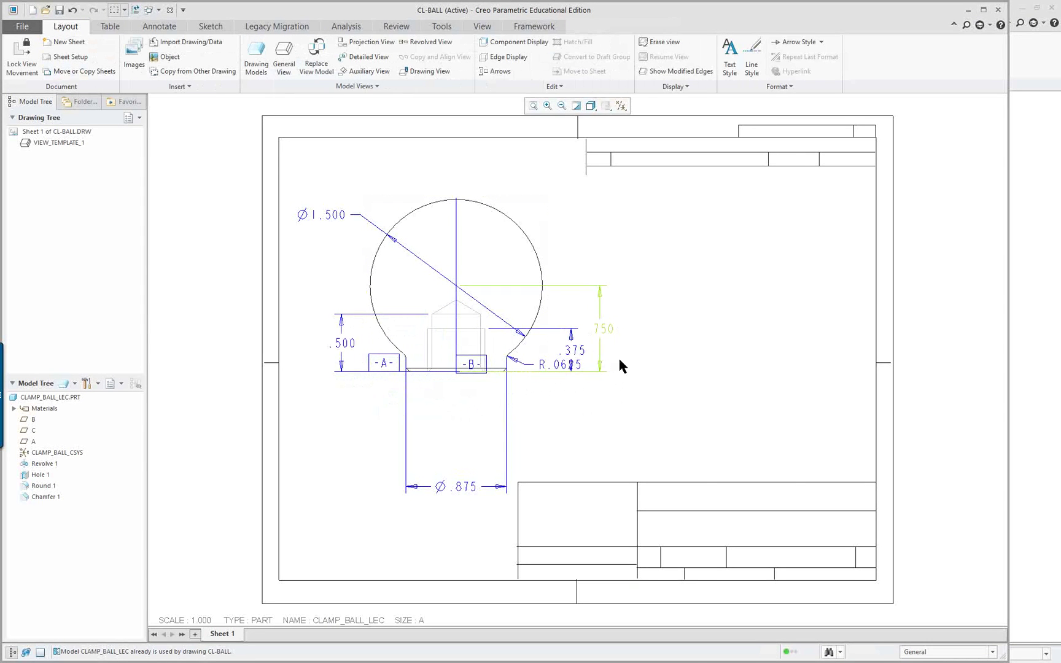
Move the Ø.875 dimension up toward the ball and the R.0625 radius down-right.
left_click(465, 493)
left_click_drag(464, 492, 465, 428)
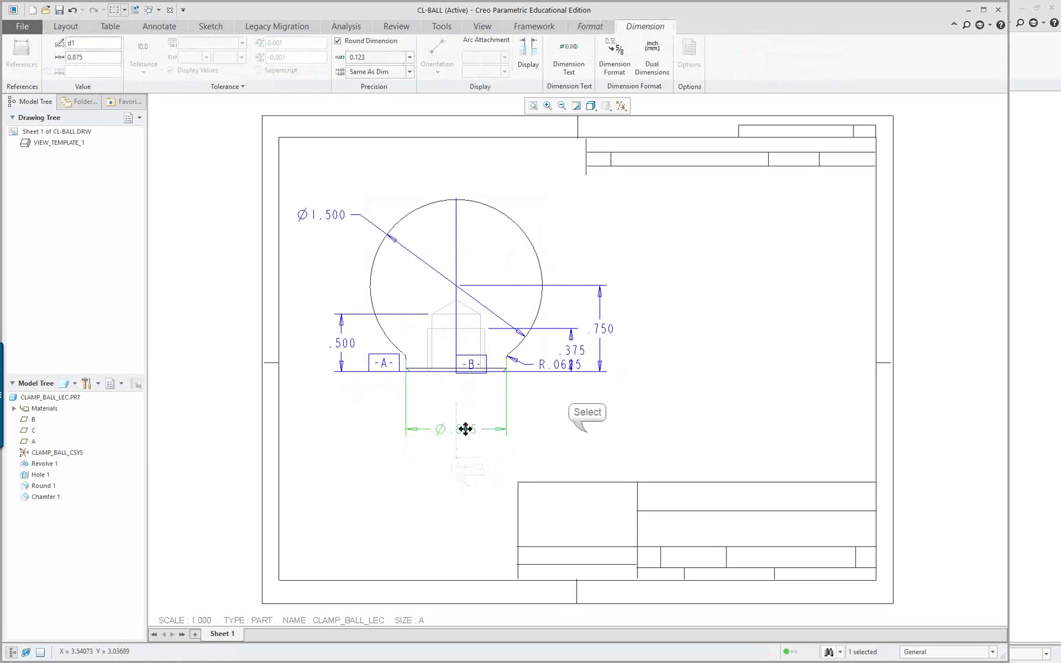
left_click(555, 429)
left_click(490, 430)
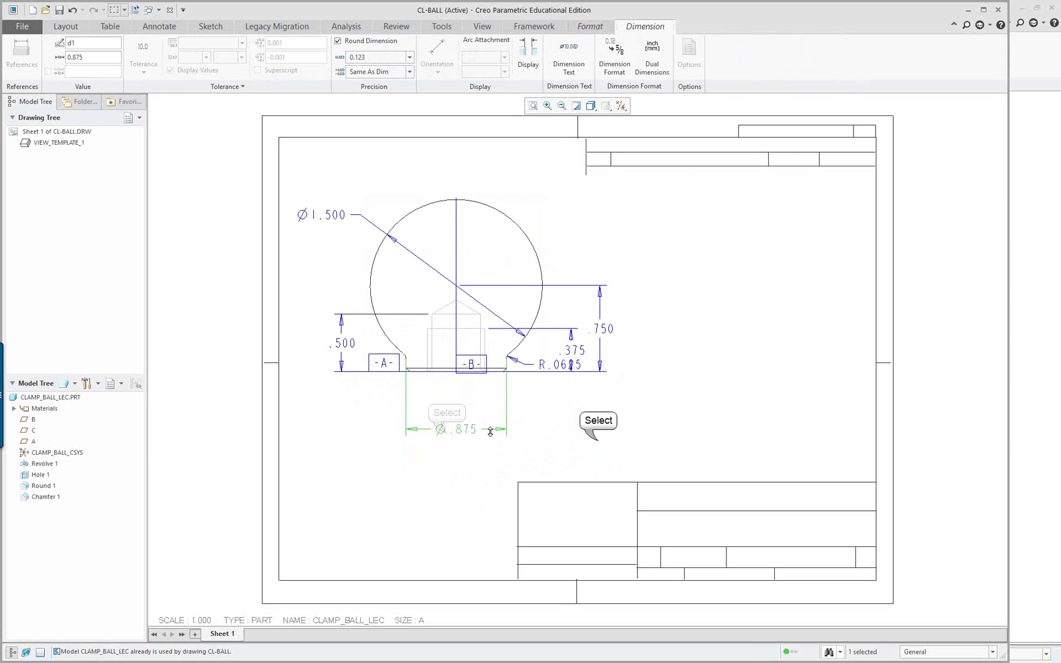
left_click(595, 437)
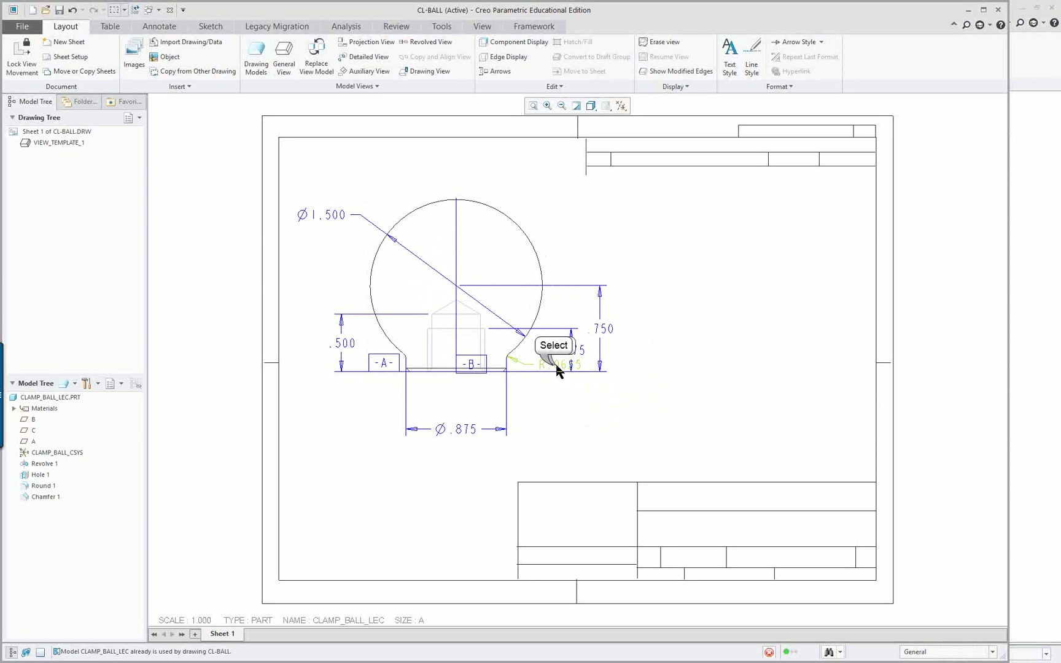
mouse_move(552, 362)
left_mouse_down()
mouse_move(553, 403)
mouse_move(579, 403)
left_mouse_up()
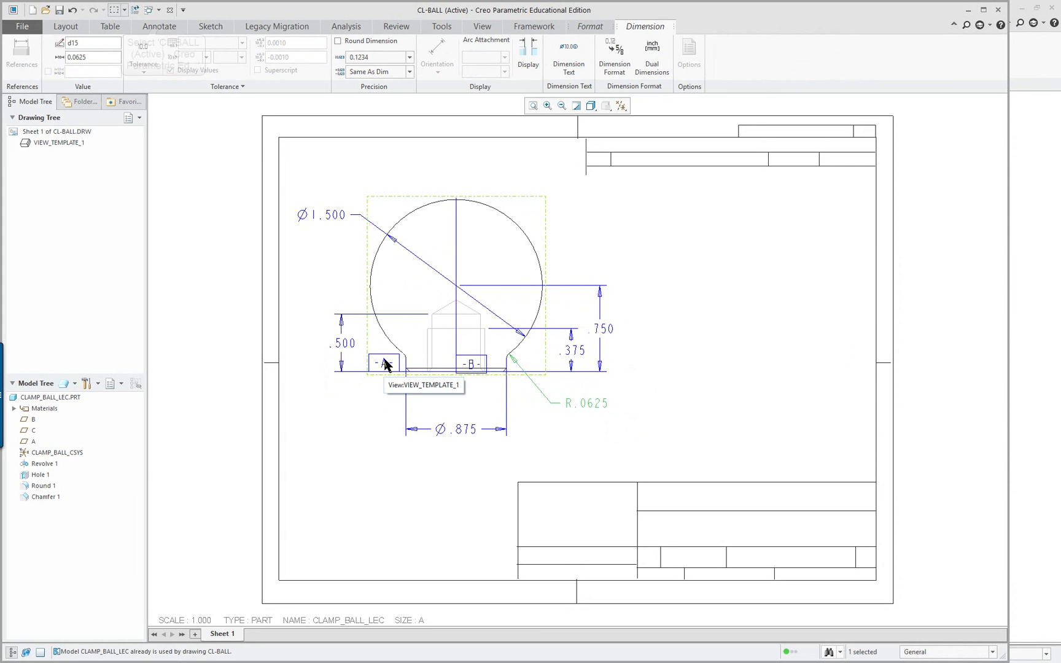
Erase datum tag A, then datum tag B, from the ball view.
left_click(158, 26)
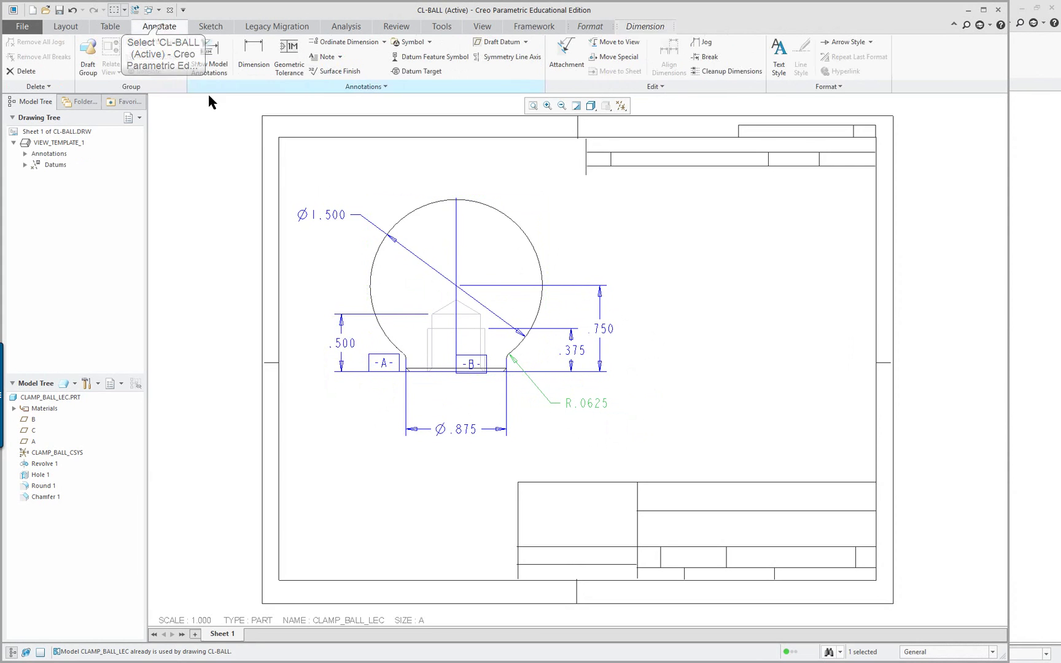
left_click(382, 365)
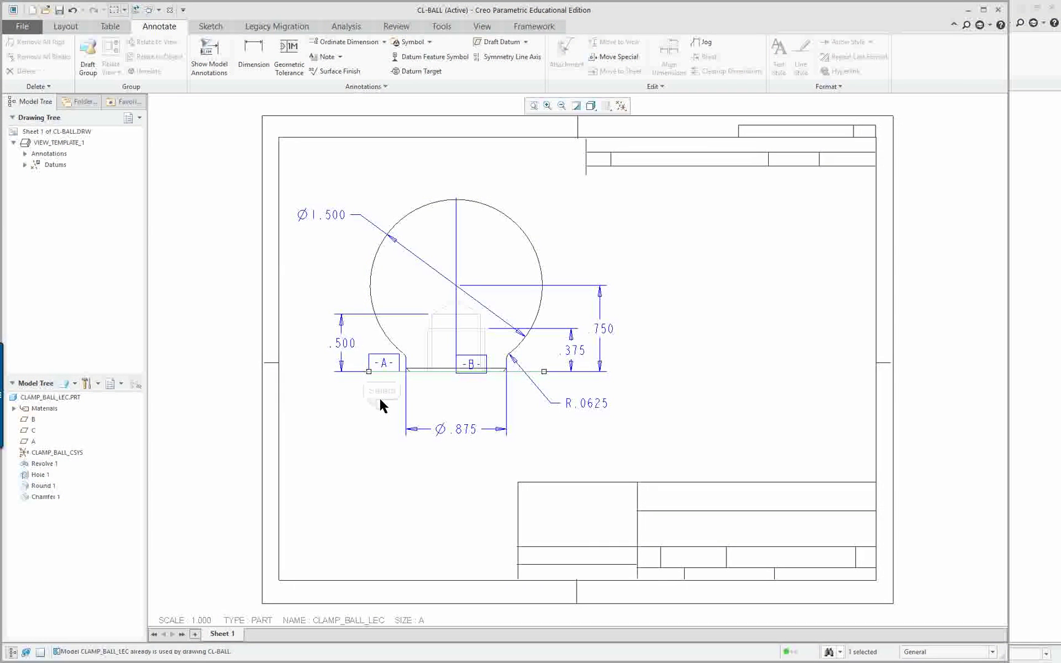
left_click(379, 366)
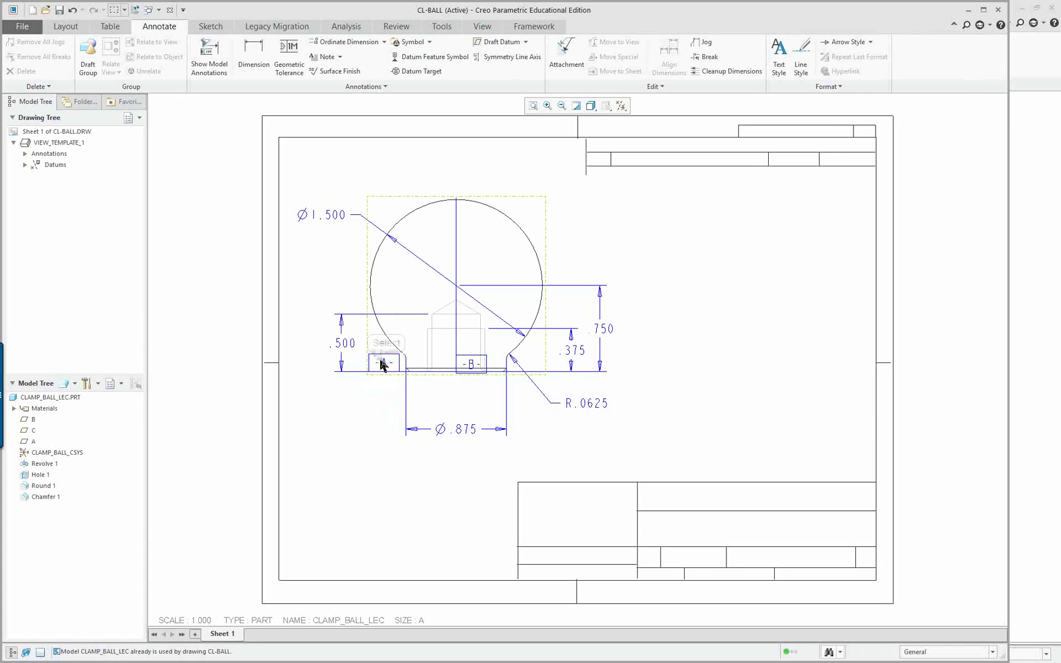
right_click(384, 367)
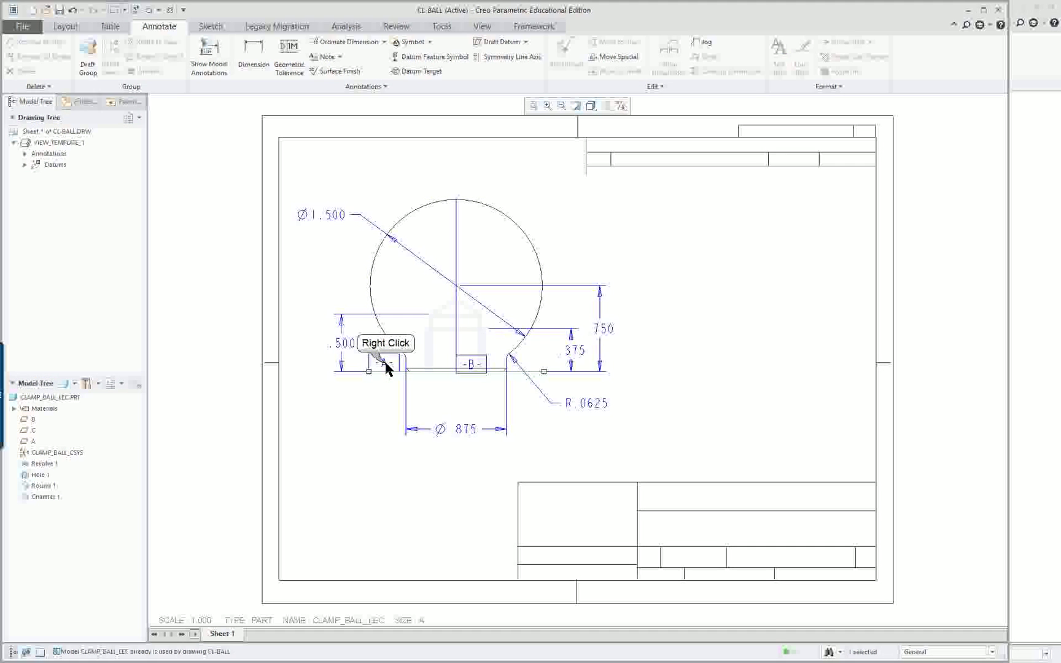
left_click(406, 370)
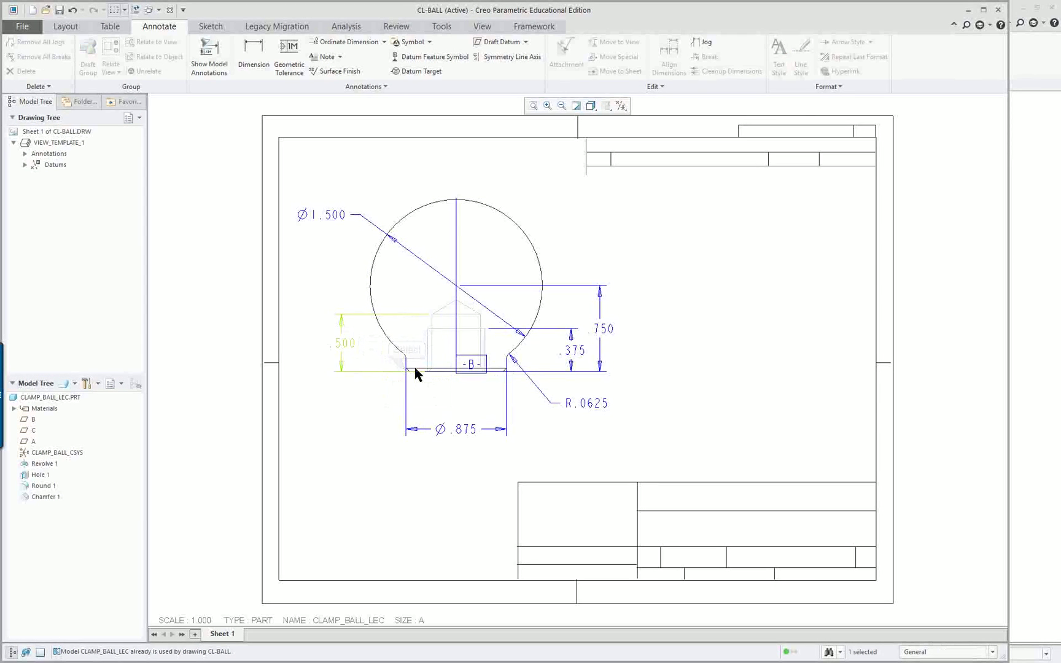
left_click(470, 368)
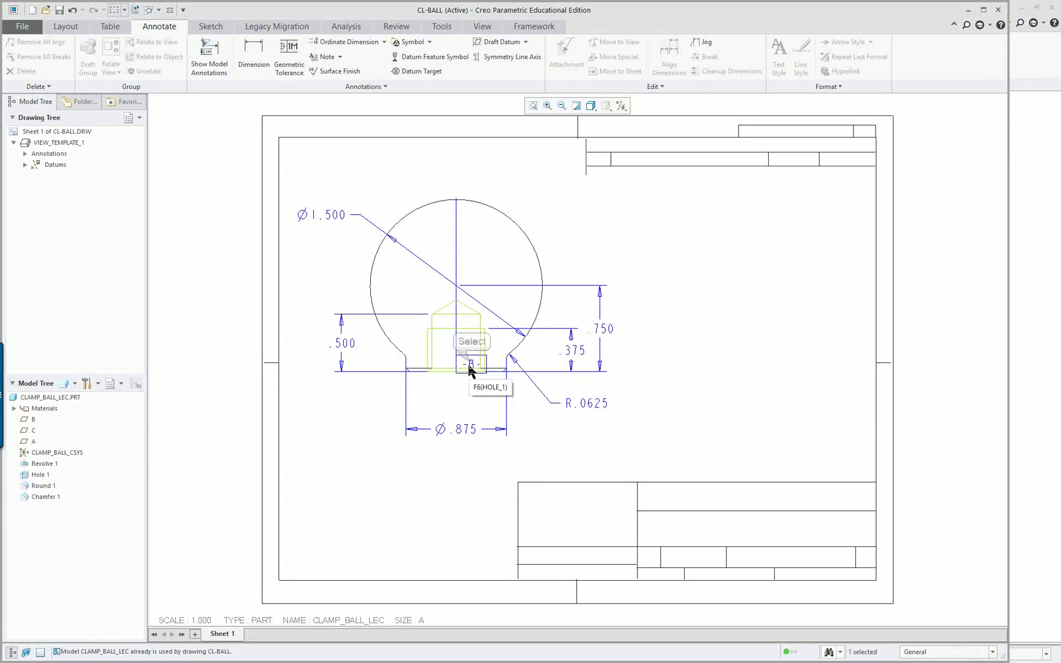
right_click(471, 362)
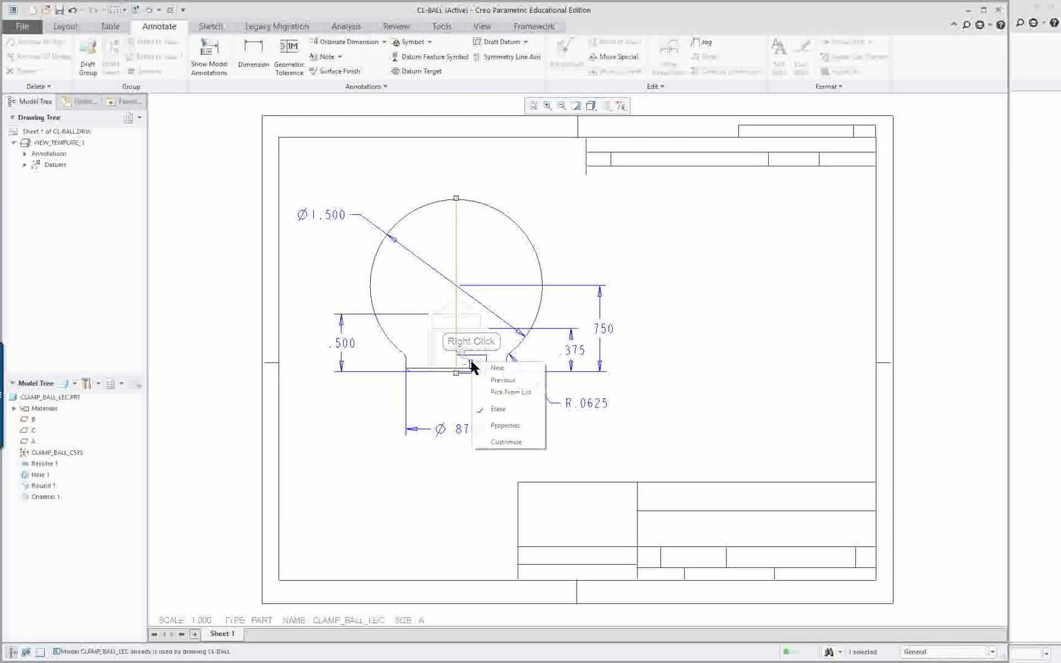
left_click(500, 409)
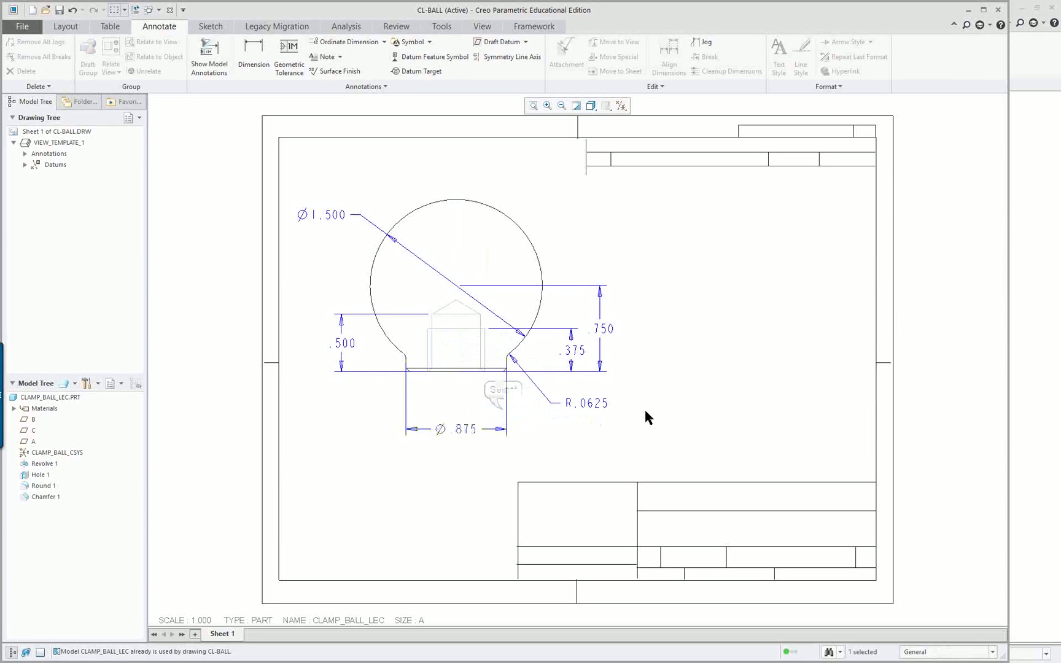
Expand the ball view's annotations and datums in the Drawing Tree.
left_click(25, 172)
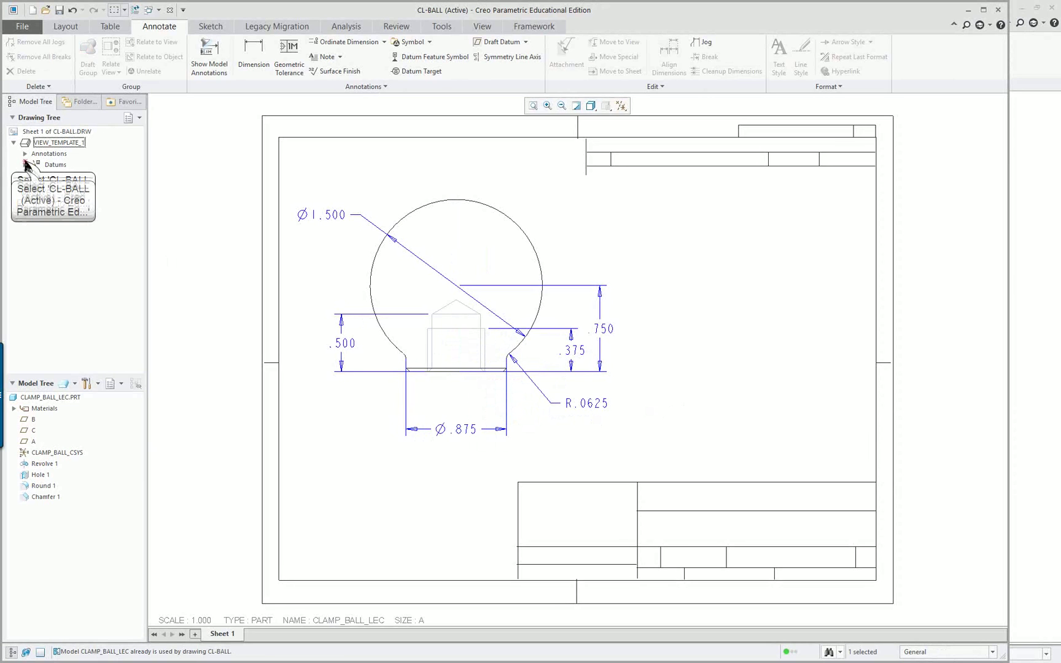
left_click(25, 165)
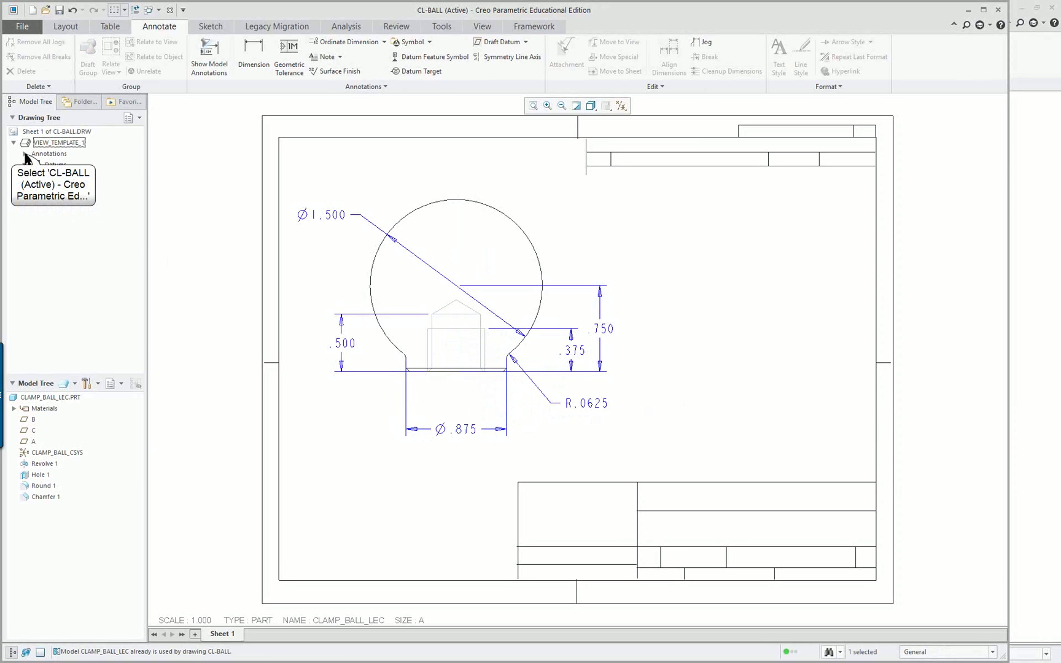
left_click(26, 153)
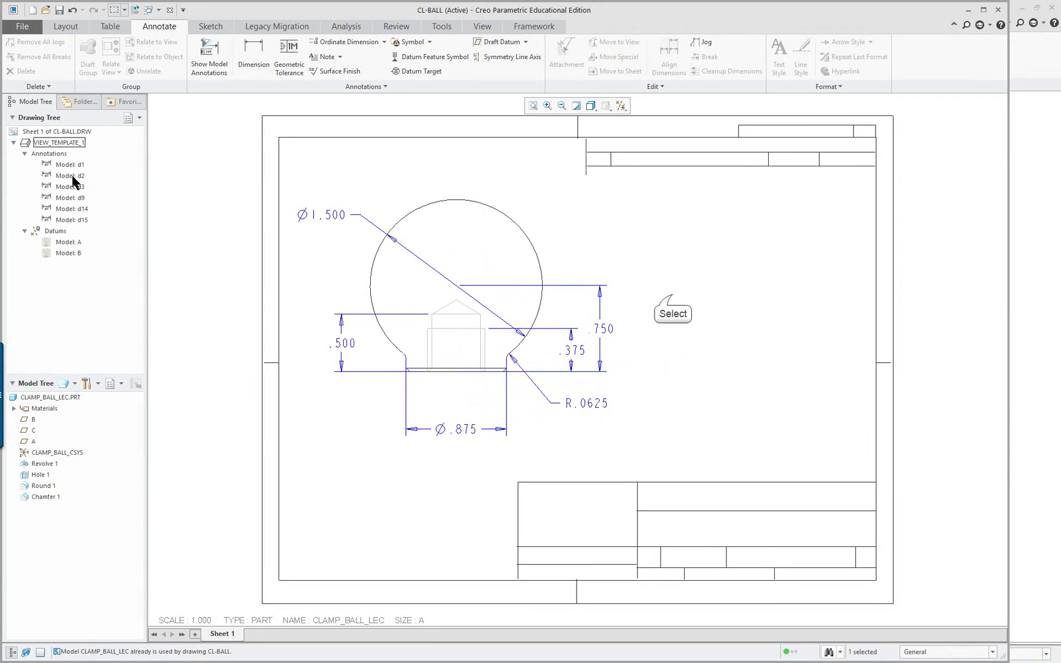
left_click(669, 300)
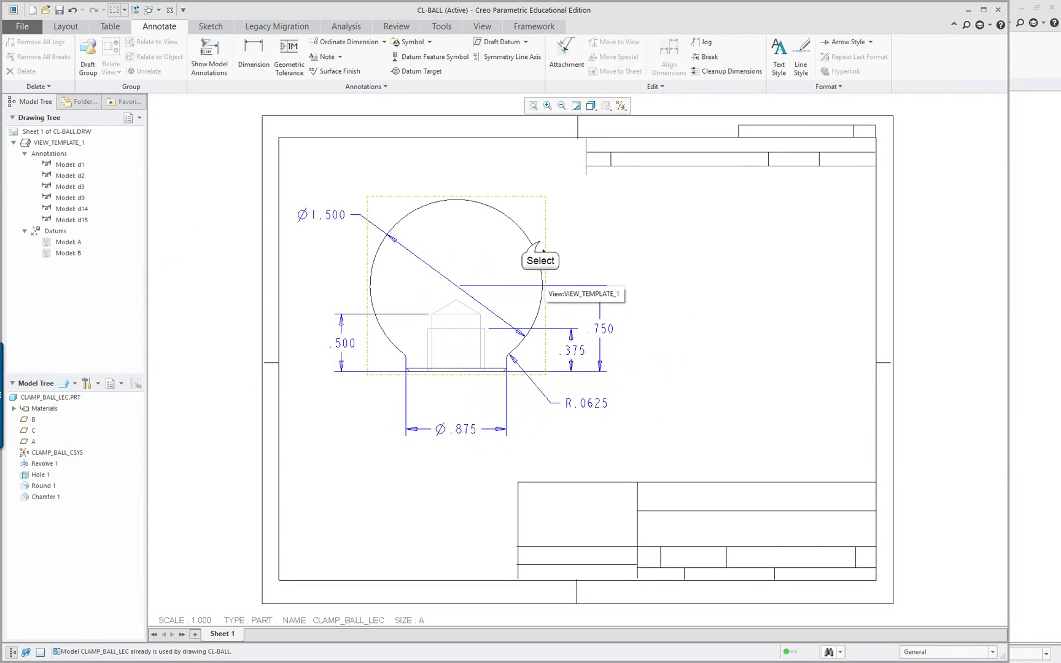
left_click(540, 245)
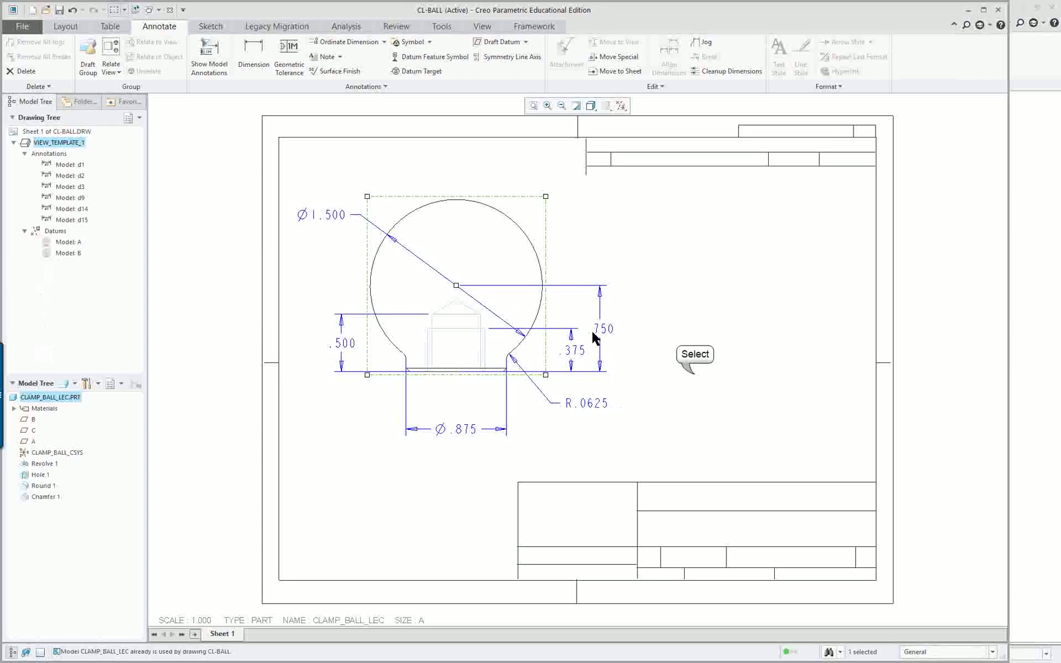
left_click(694, 377)
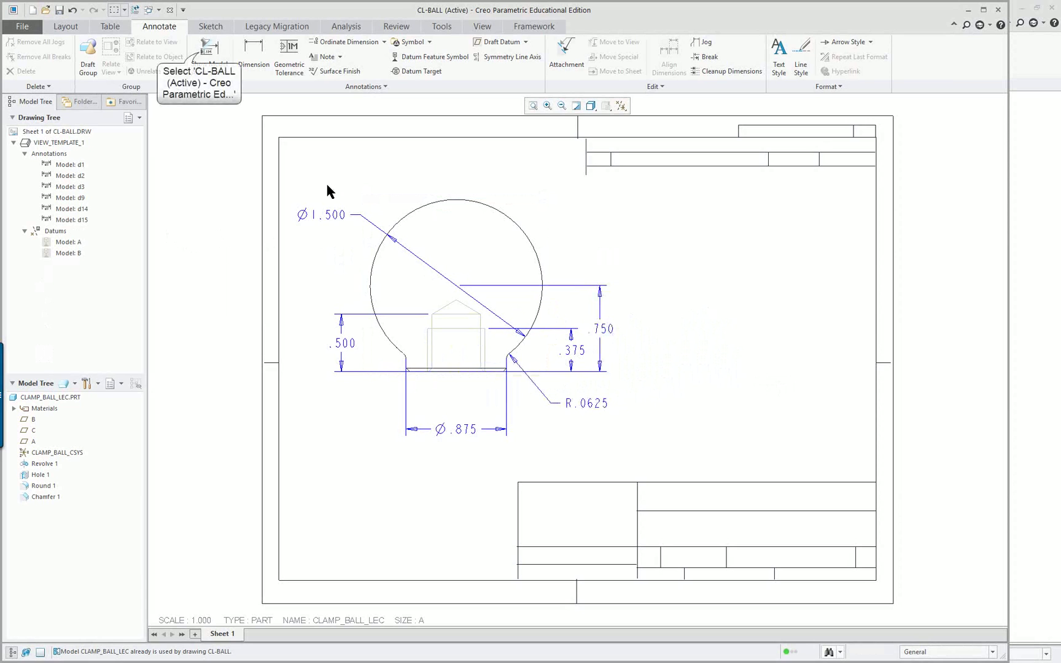
Show the ball's centre axis A_1 through Show Model Annotations.
left_click(209, 55)
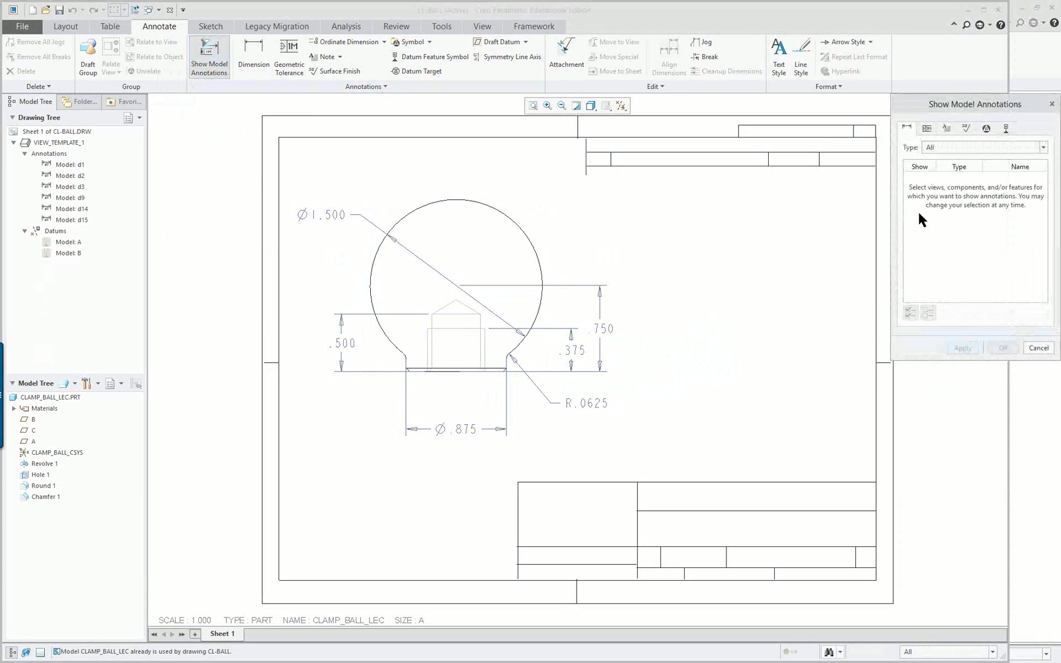
left_click(1005, 127)
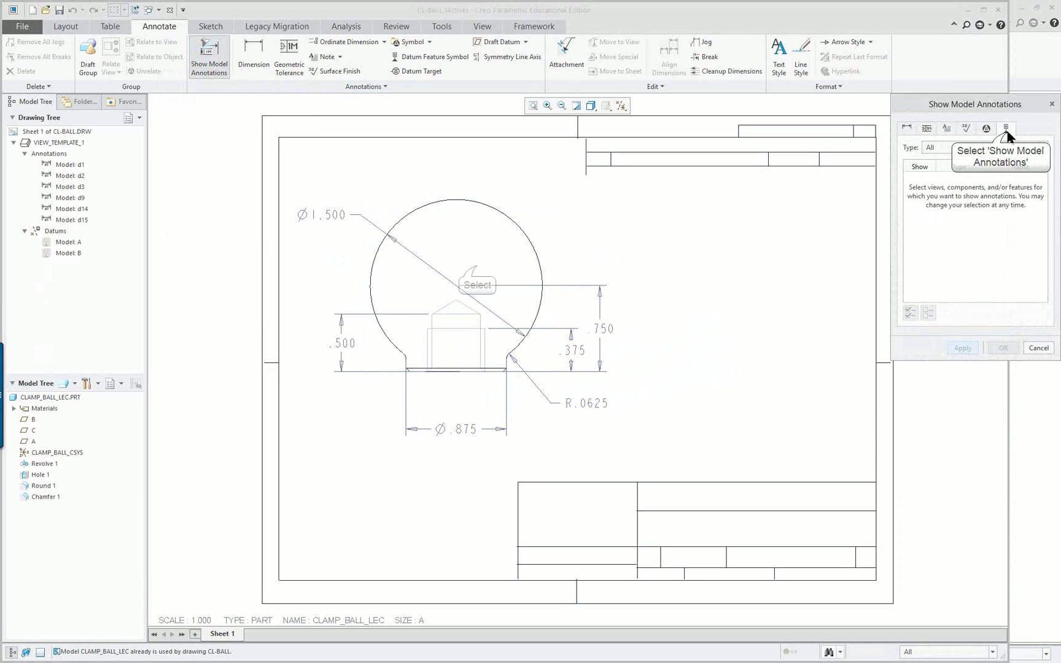
left_click(502, 265)
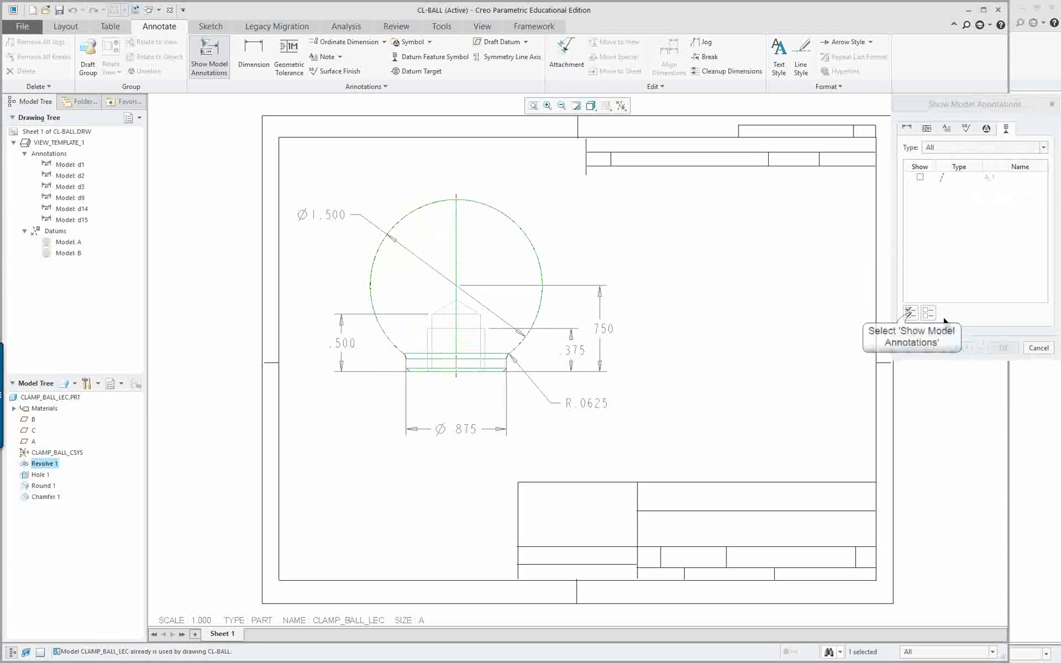
left_click(912, 314)
left_click(924, 315)
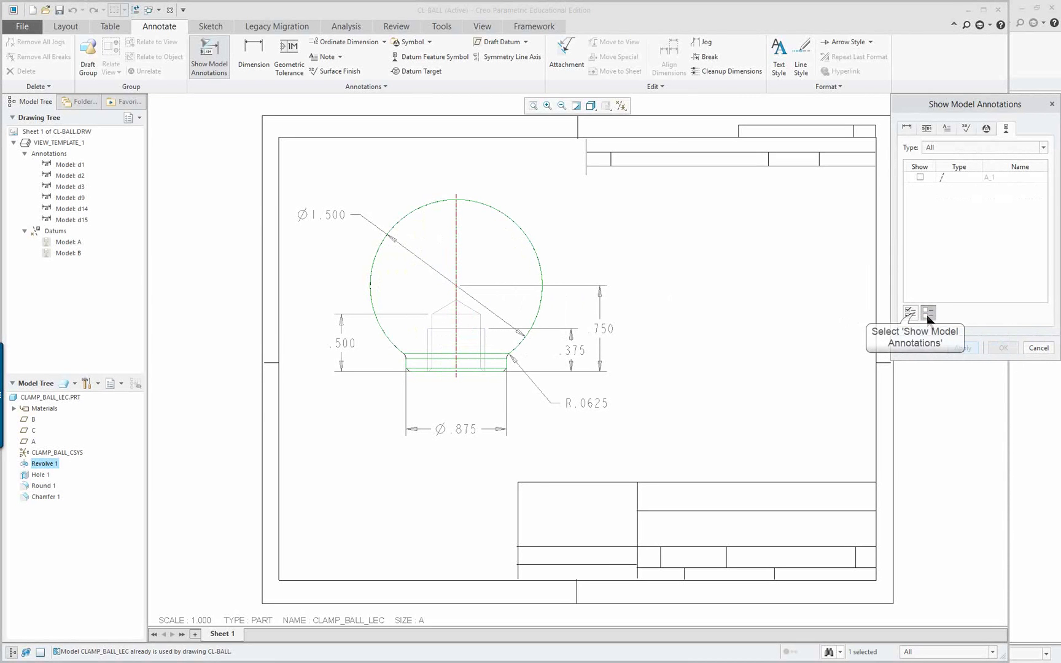
left_click(961, 346)
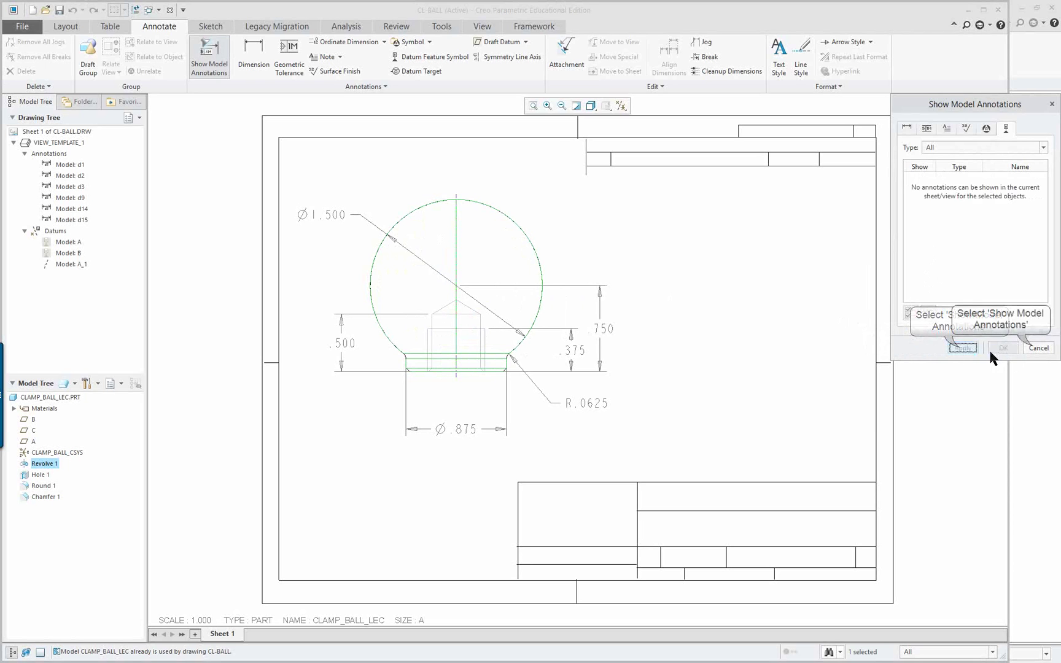
left_click(1032, 348)
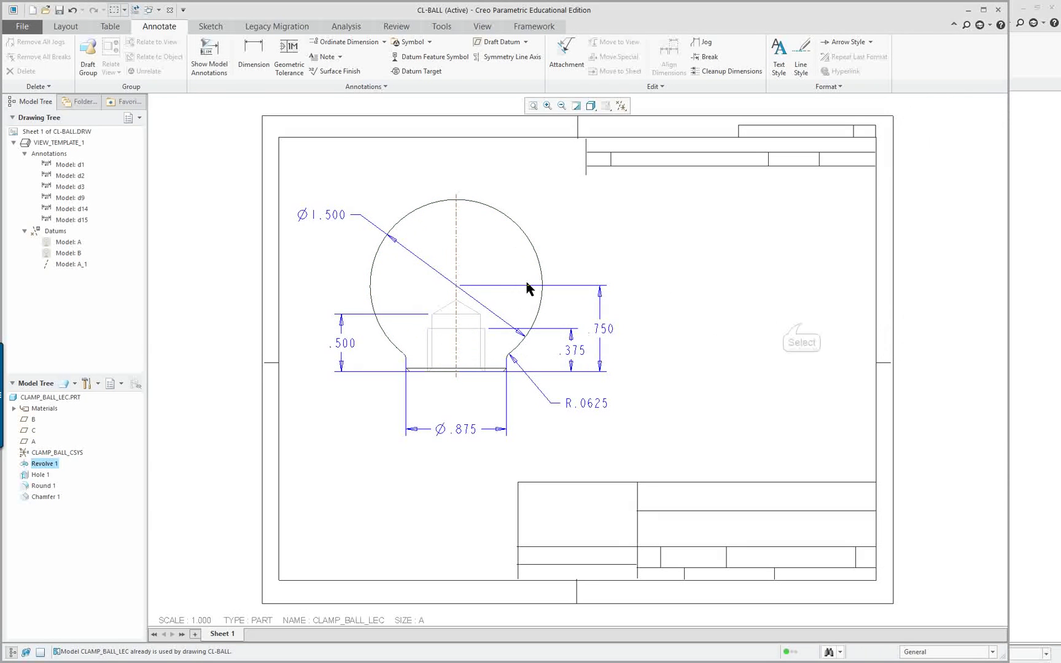
Stretch axis A_1 past the ball's top and bottom.
left_click(456, 373)
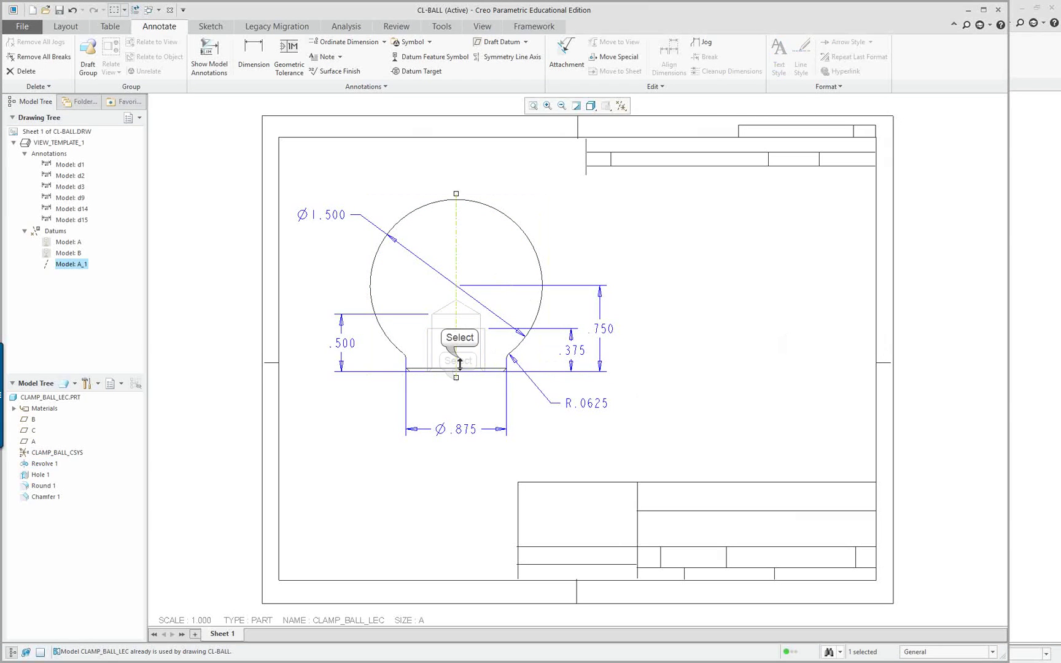
left_click_drag(457, 379, 456, 395)
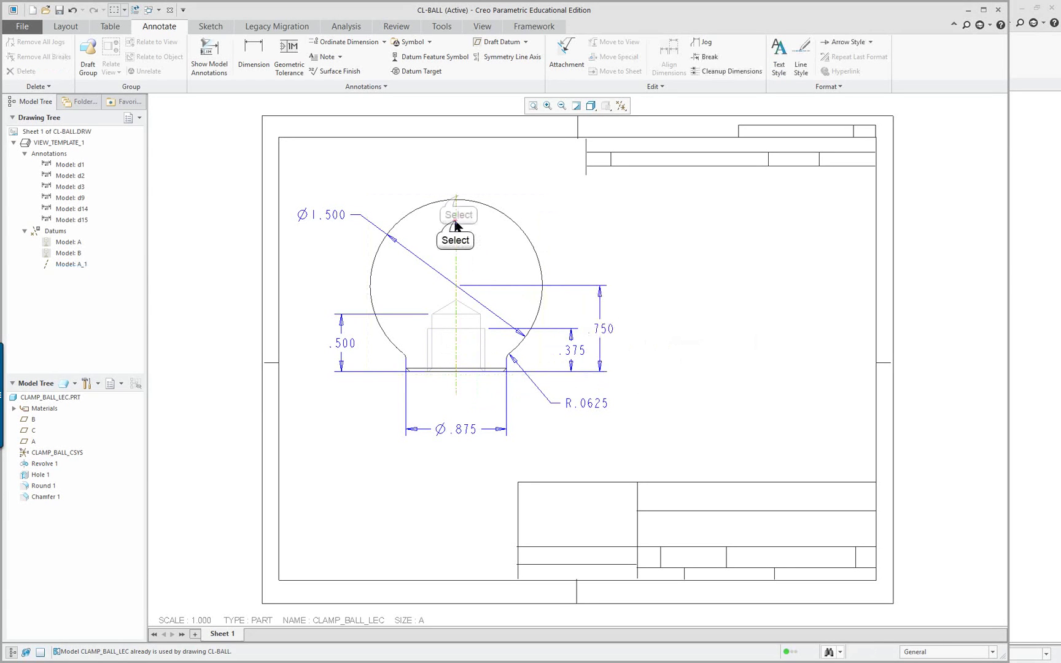
left_click_drag(457, 196, 457, 184)
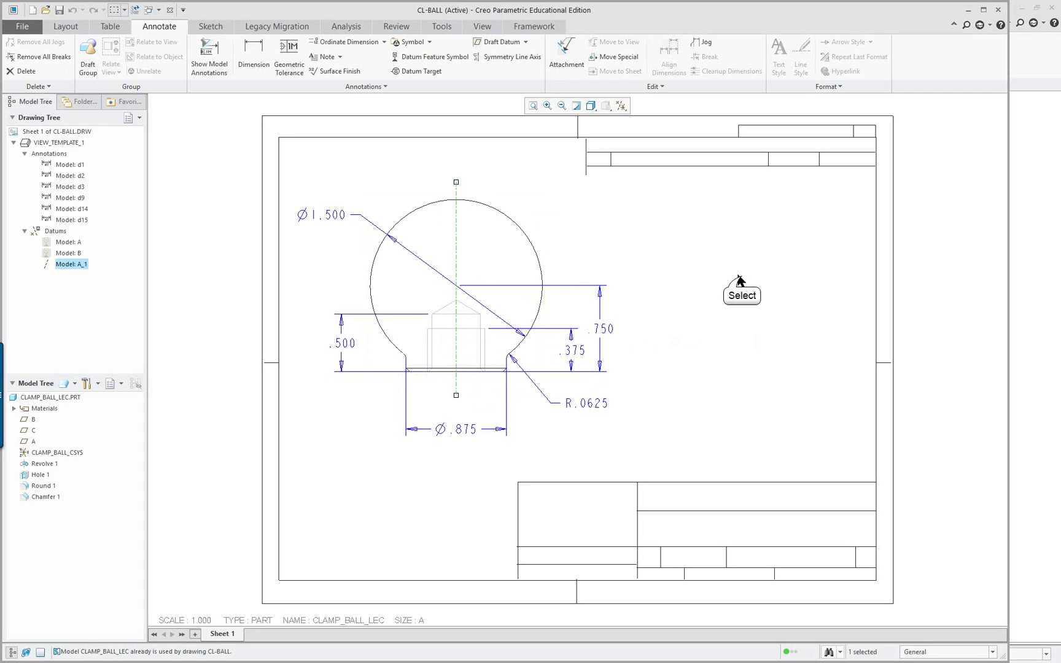
left_click(742, 292)
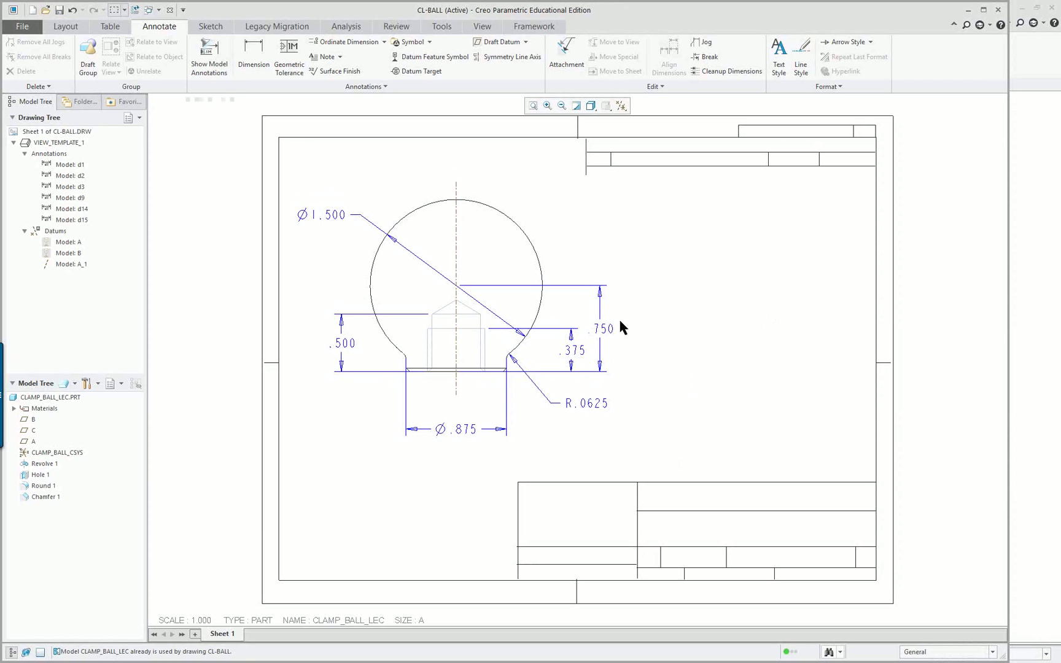
left_click(209, 57)
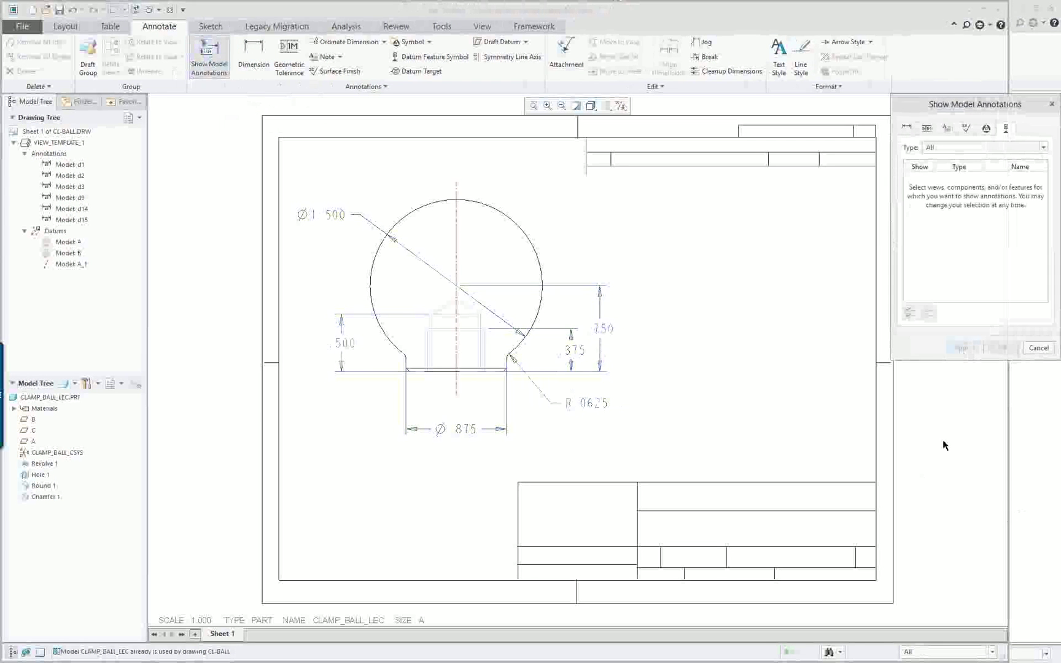
Show Revolve 1's HOLE note, the 1/2-13 UNC-2B callout, from the Notes category.
left_click(945, 129)
left_click(497, 287)
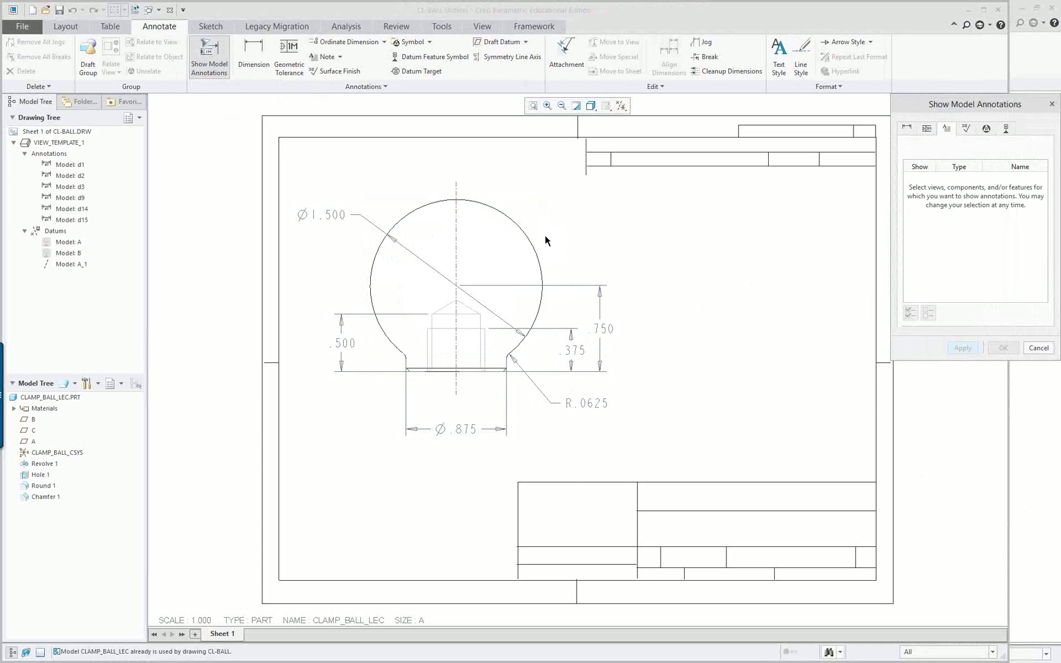
left_click(497, 260)
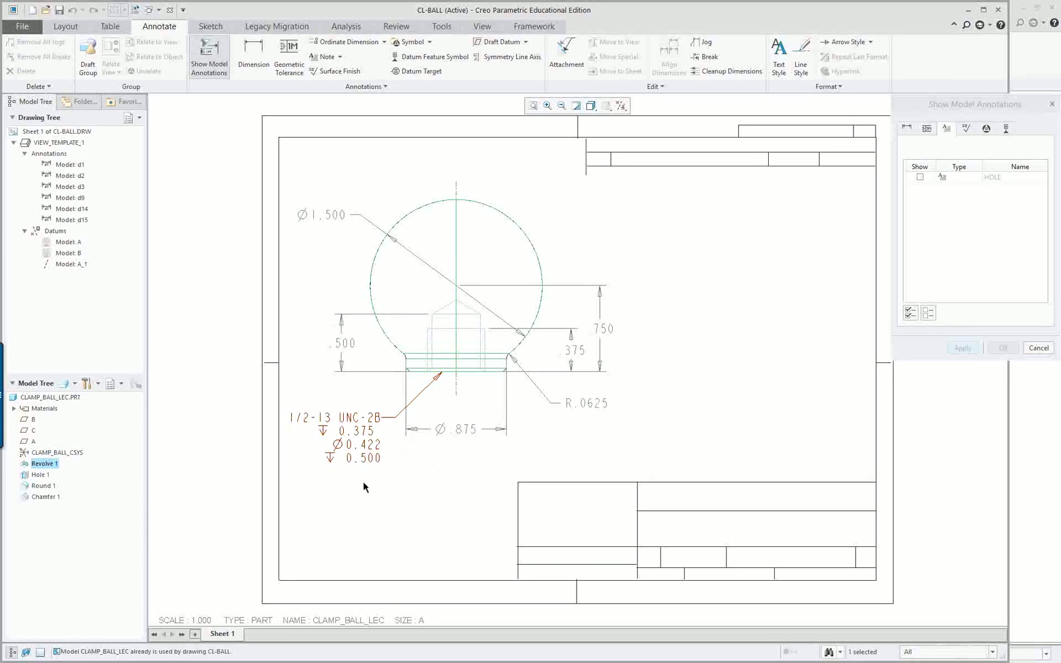
left_click(909, 314)
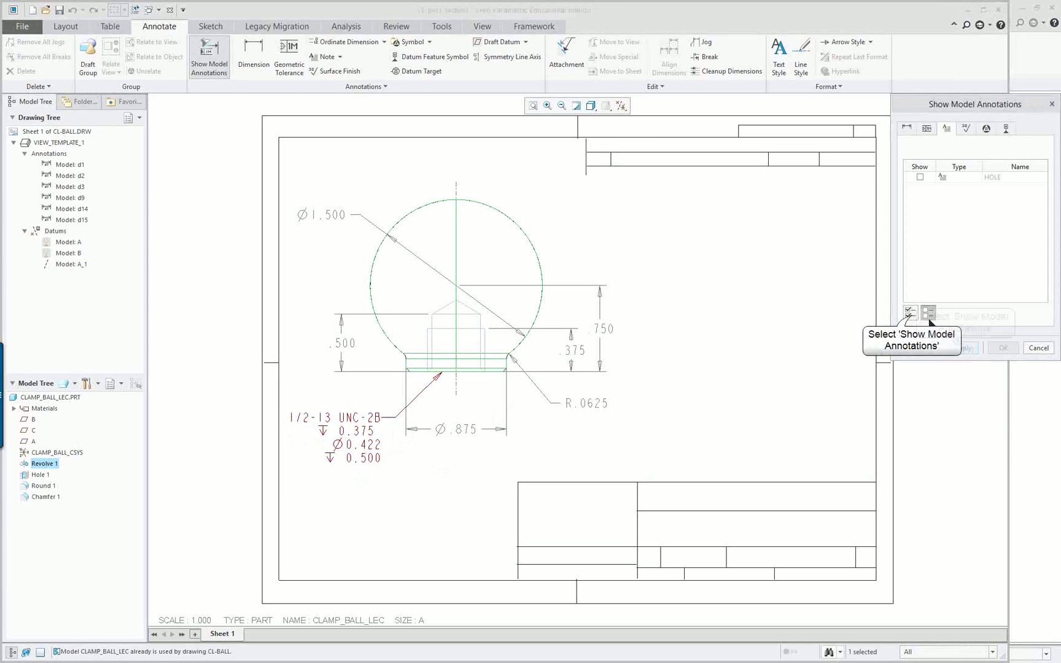
left_click(909, 313)
left_click(962, 347)
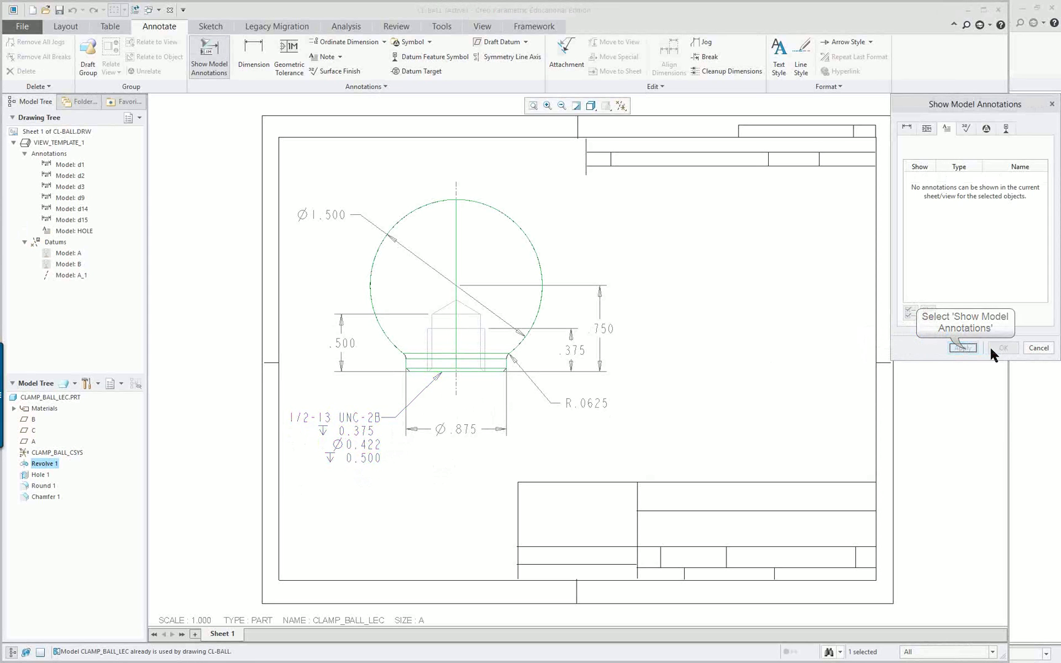
left_click(1038, 349)
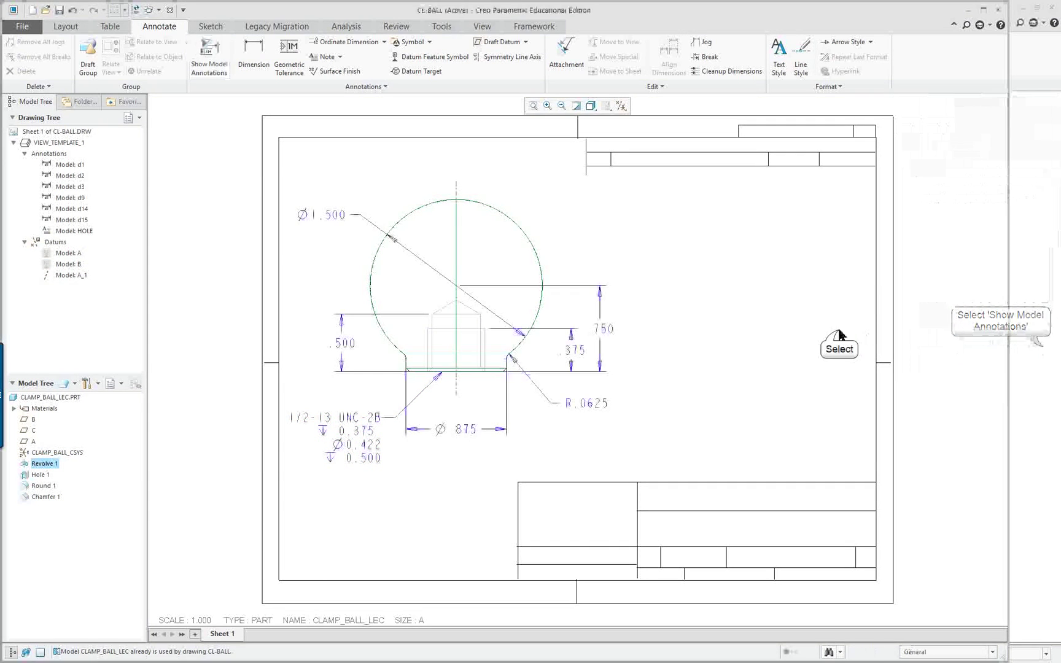
Nudge the 1/2-13 UNC-2B callout down-right and slide its leader arrow toward the centreline.
left_click(346, 441)
scroll(348, 441, "down", 1)
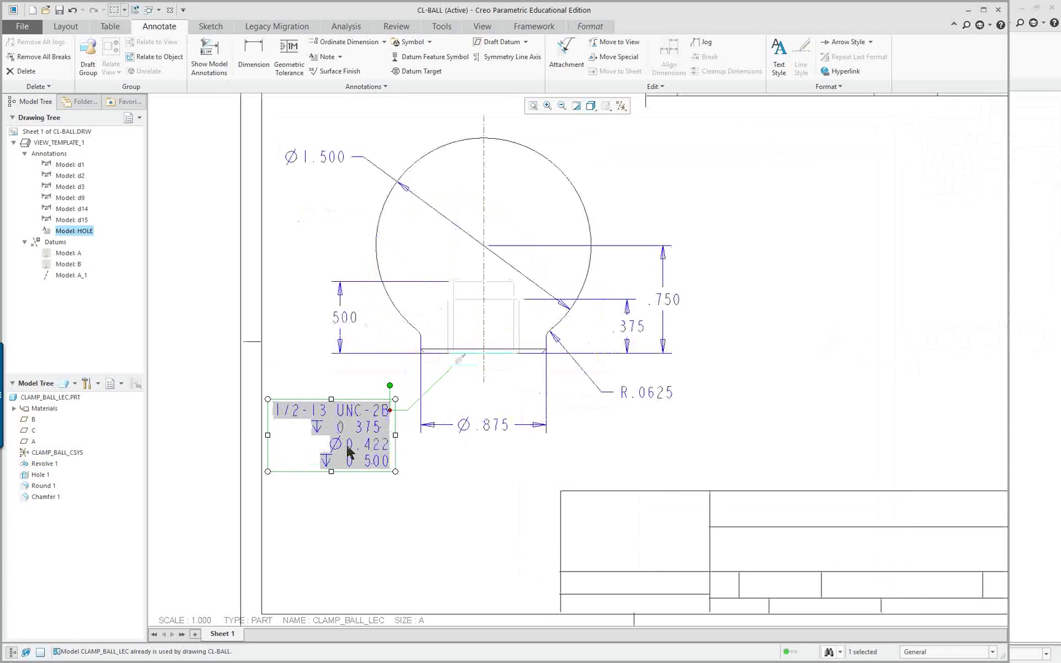
scroll(352, 430, "down", 1)
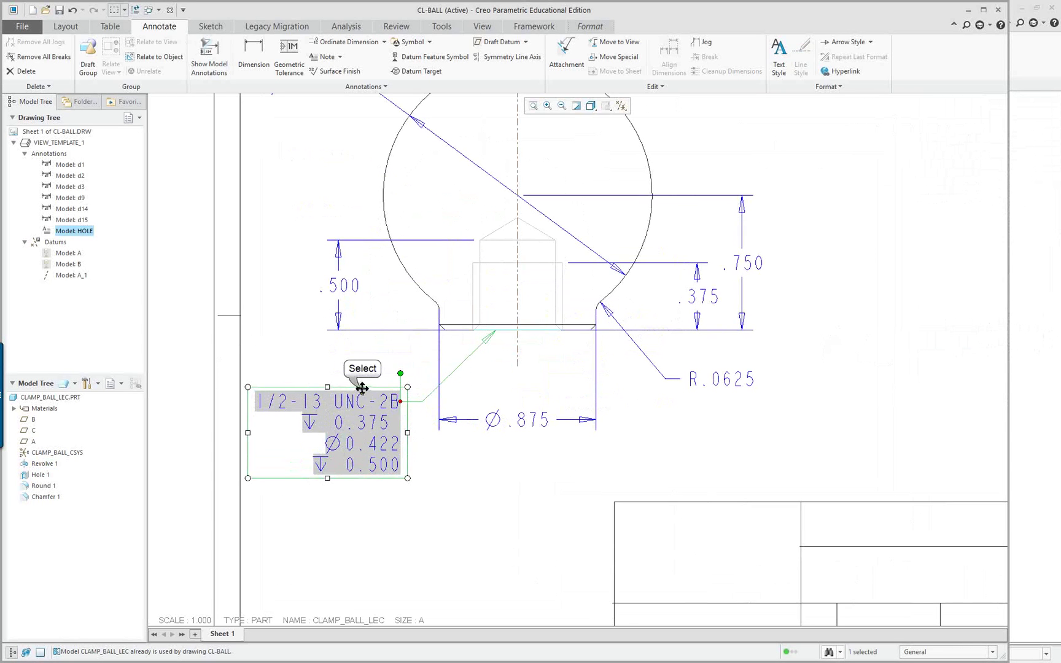
left_click_drag(362, 387, 369, 400)
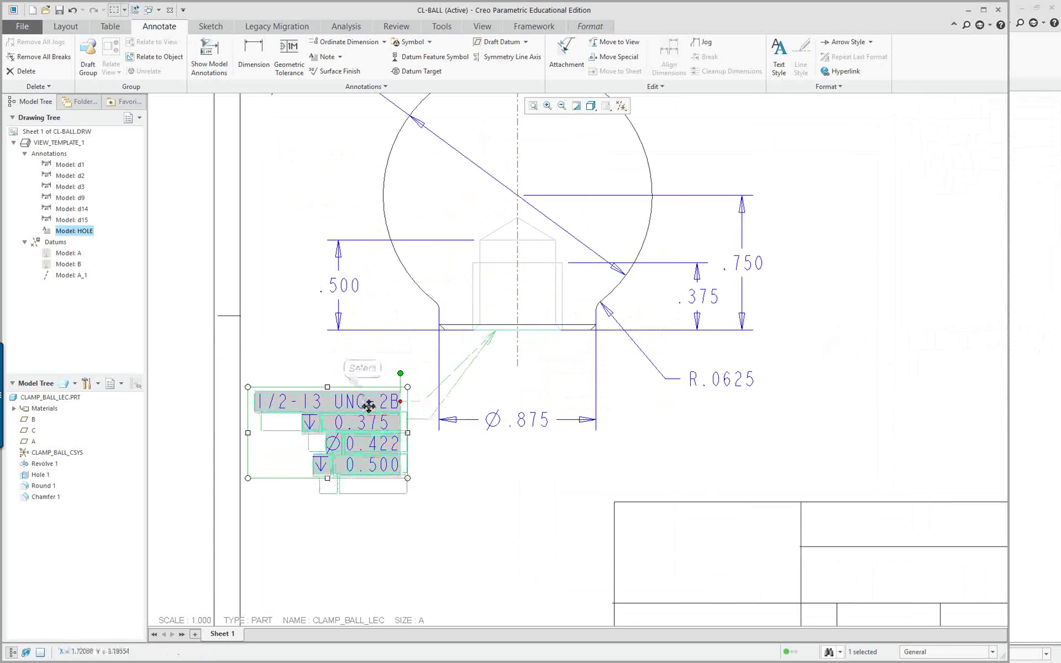
left_click(496, 335)
mouse_move(495, 334)
left_mouse_down()
mouse_move(515, 333)
mouse_move(501, 334)
left_mouse_up()
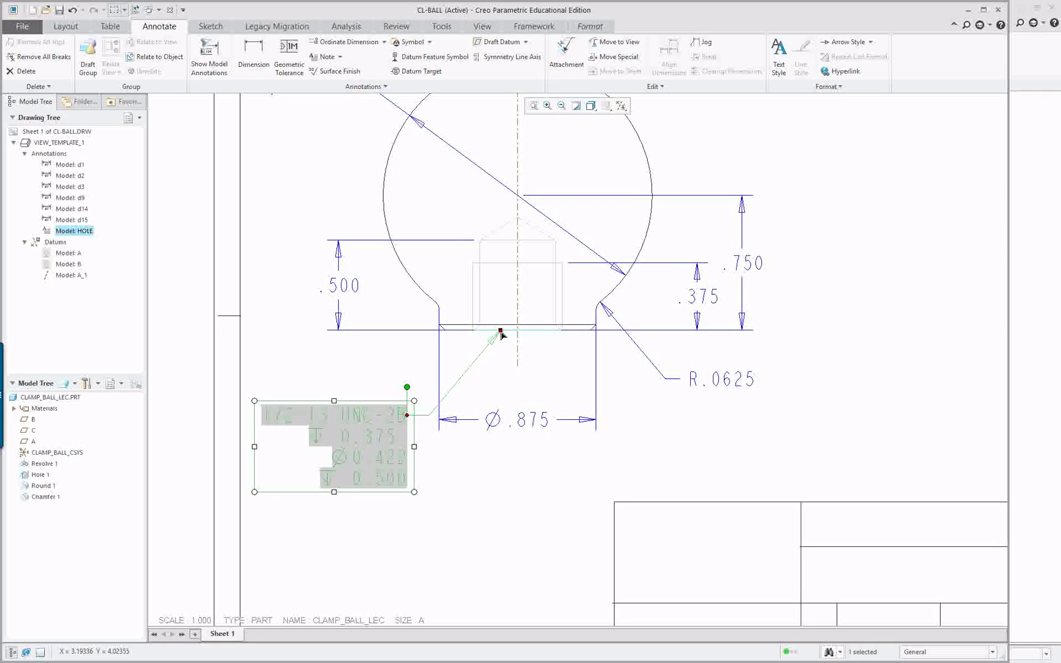
left_click(501, 334)
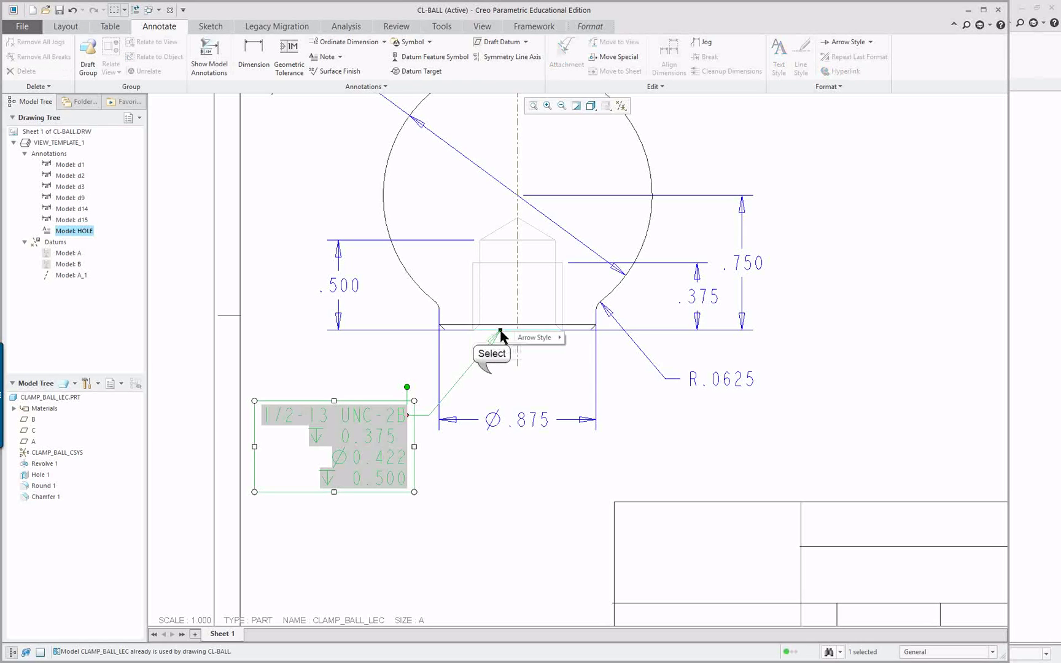
left_click(491, 379)
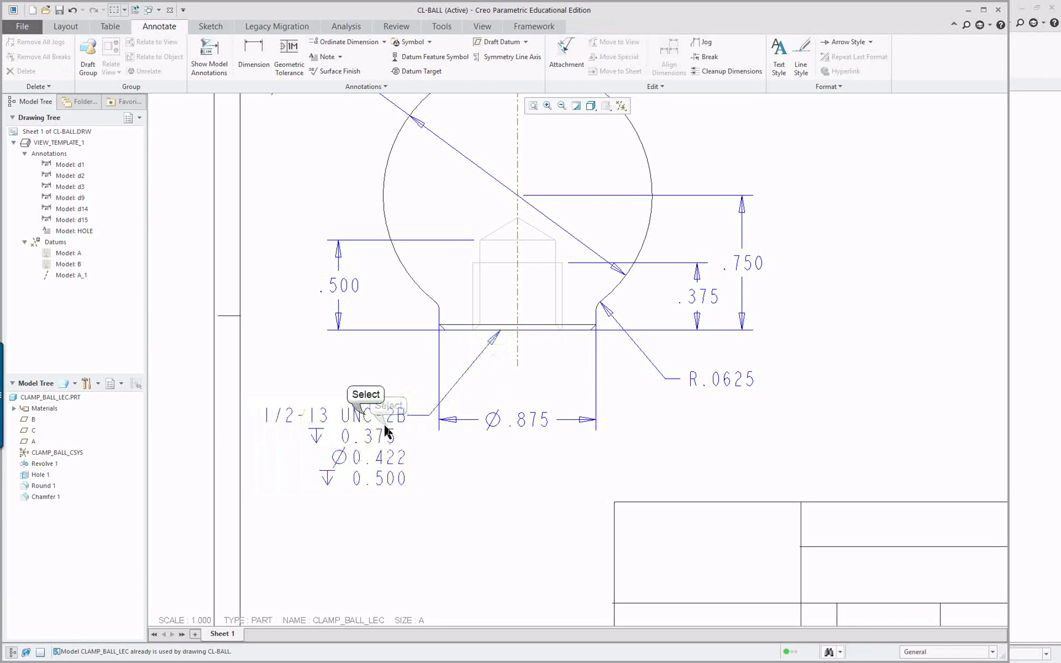
left_click(365, 419)
right_click(368, 403)
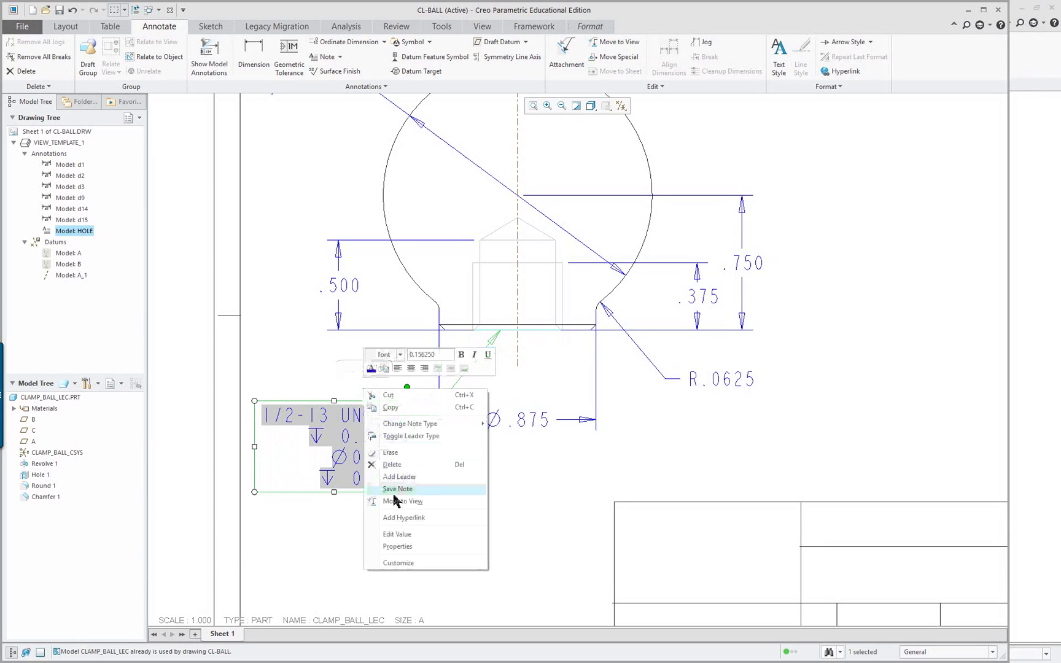
left_click(398, 547)
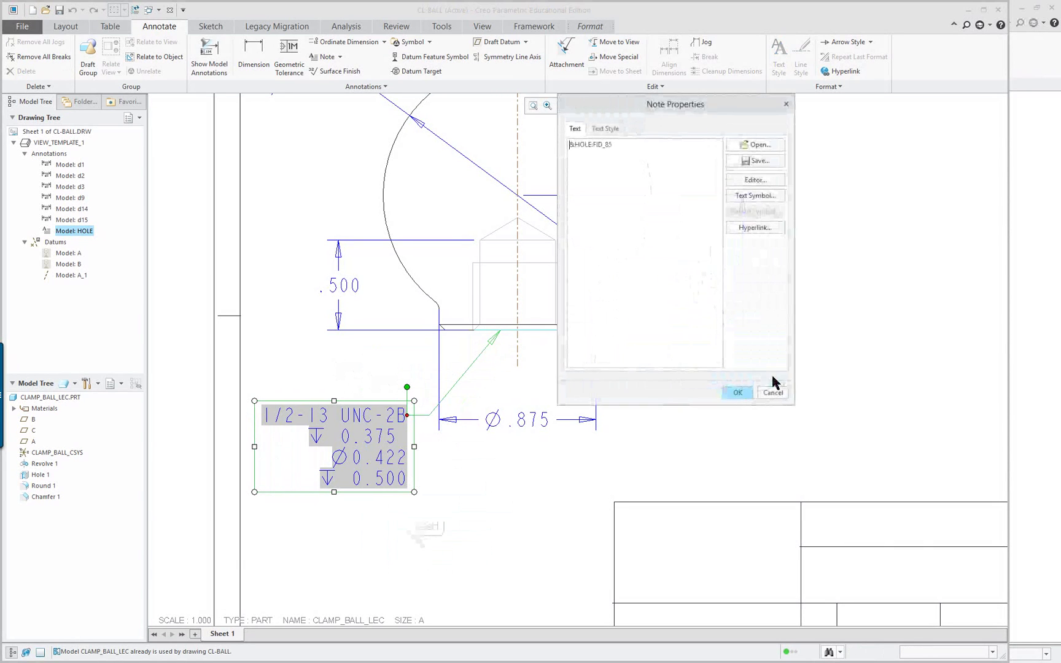
left_click_drag(669, 107, 872, 133)
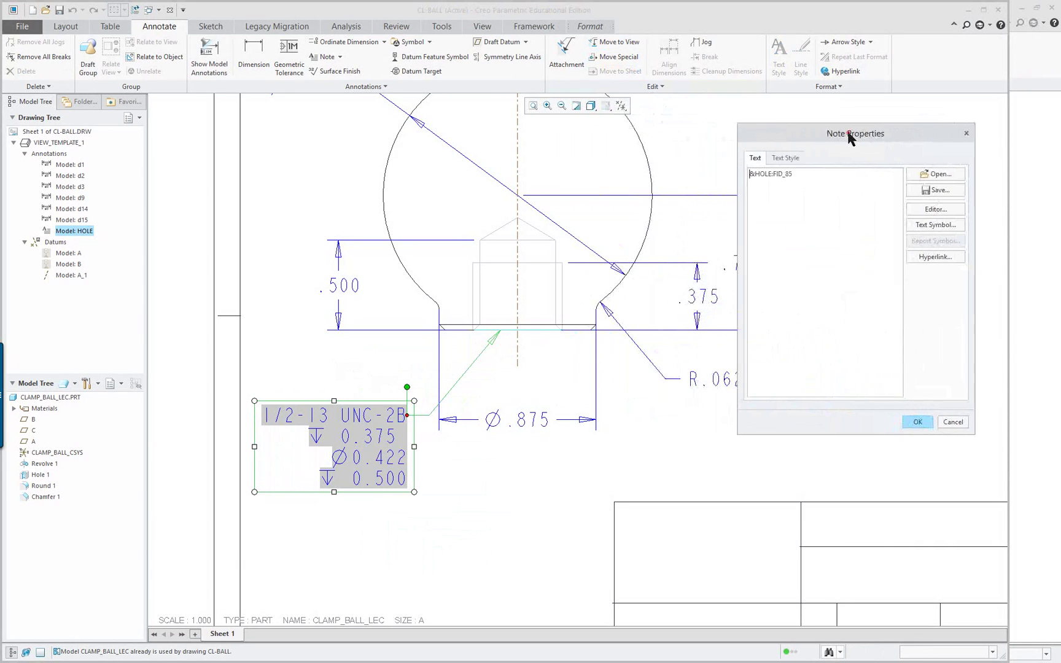
left_click(808, 154)
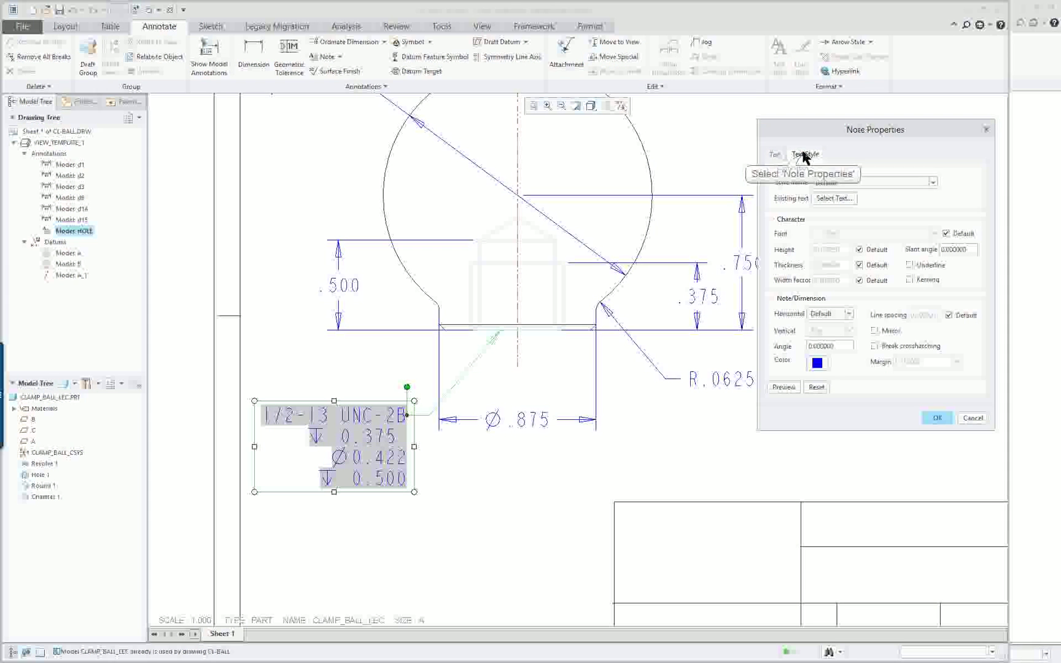
left_click(858, 250)
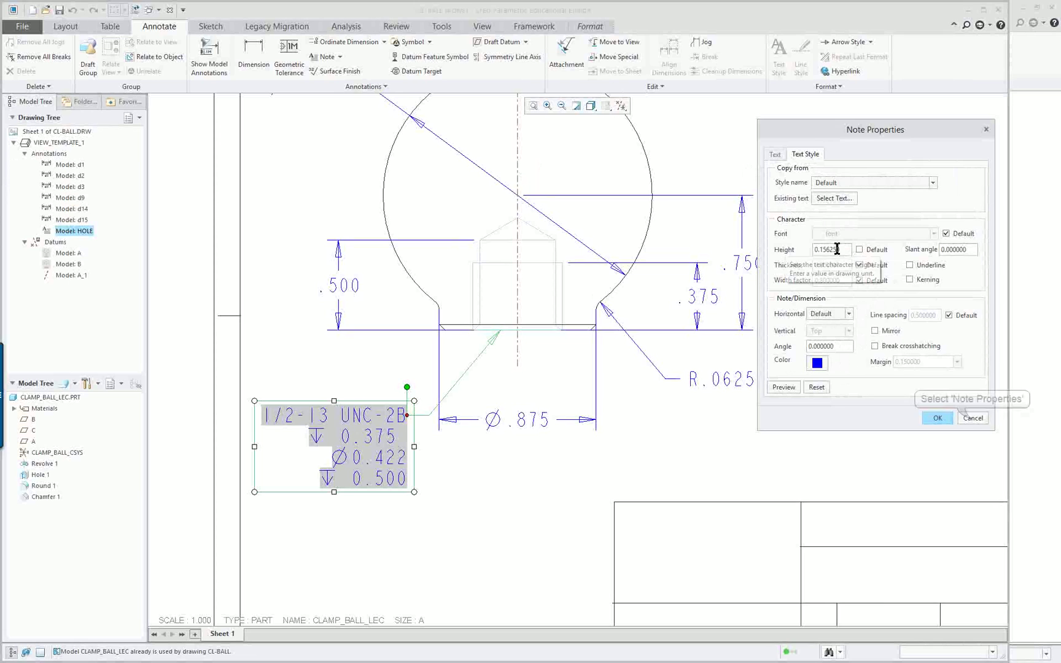
left_click(973, 418)
left_click(825, 452)
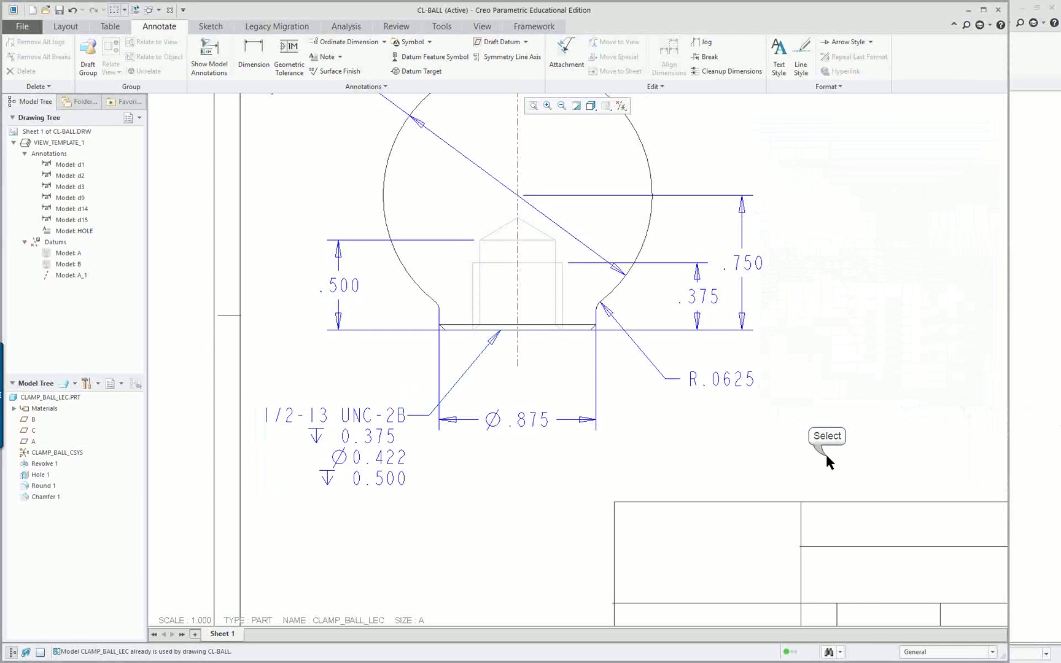
scroll(815, 440, "up", 2)
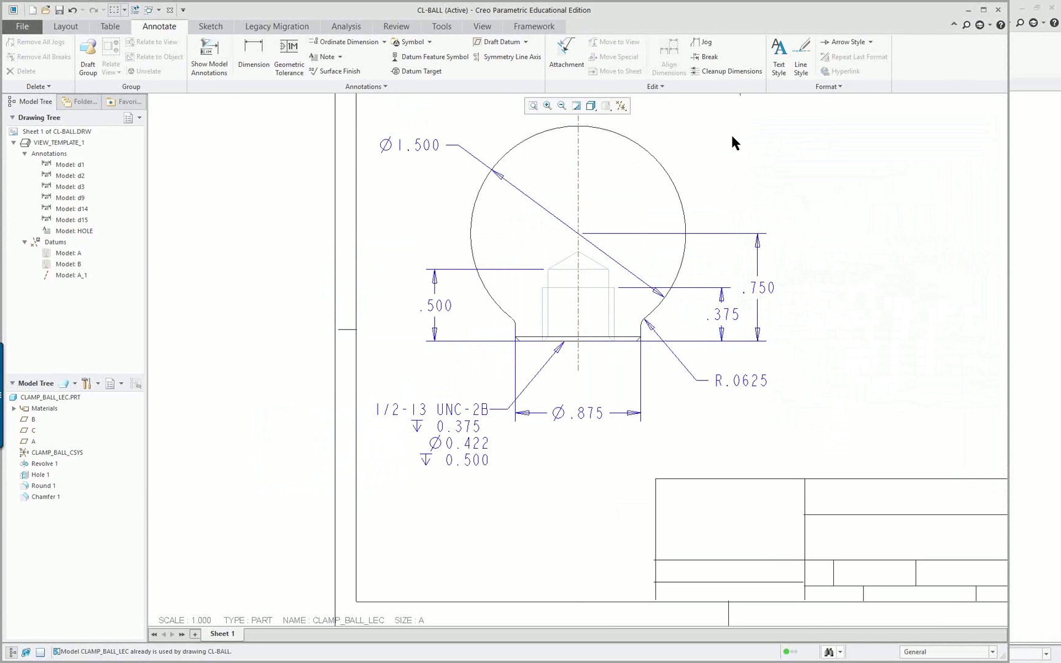
scroll(731, 136, "down", 1)
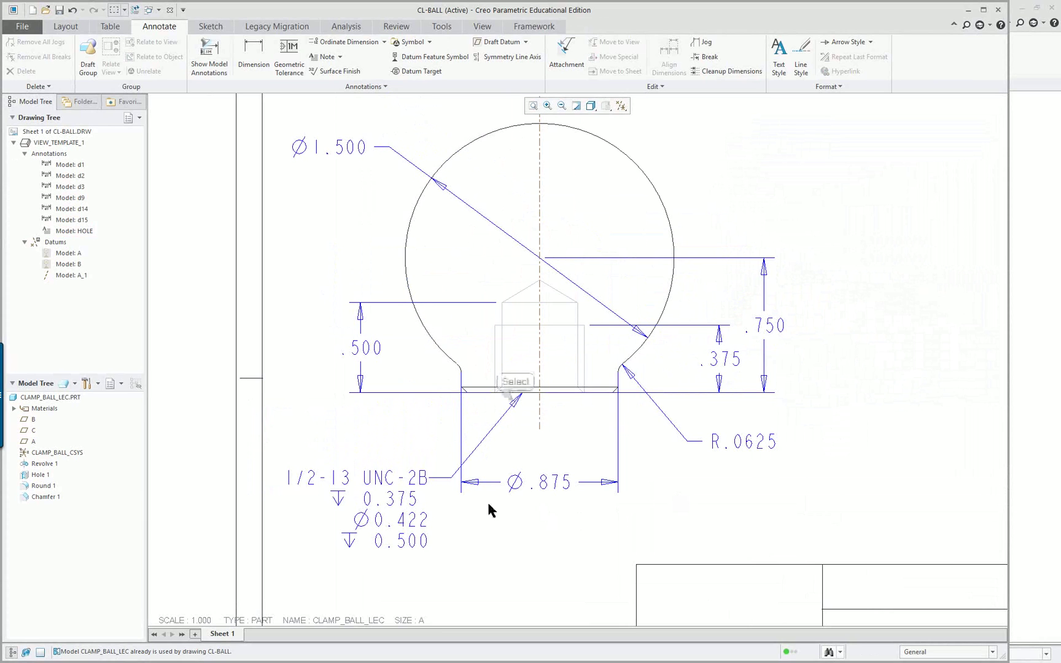
Reattach the hole callout's leader to the chamfer edge at the ball's bottom.
right_click(515, 405)
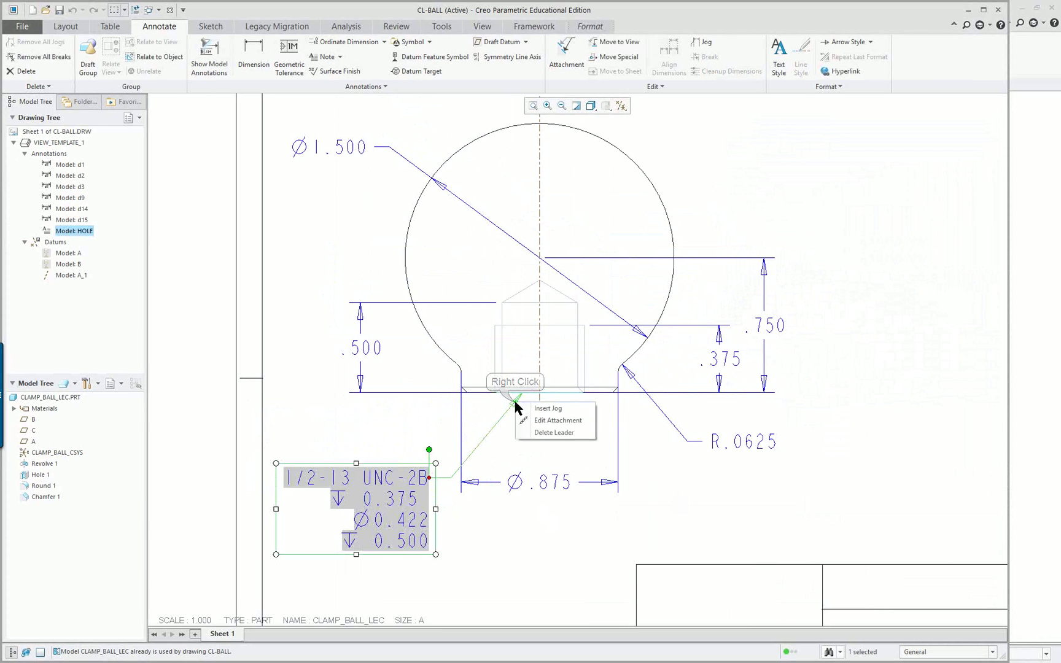
left_click(551, 421)
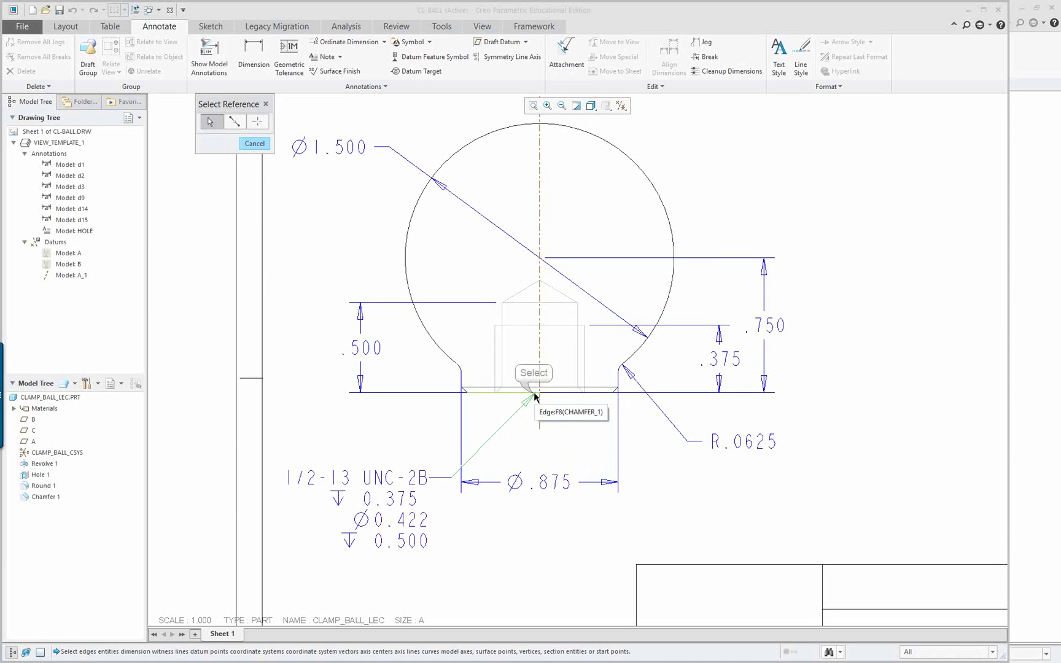
left_click(534, 397)
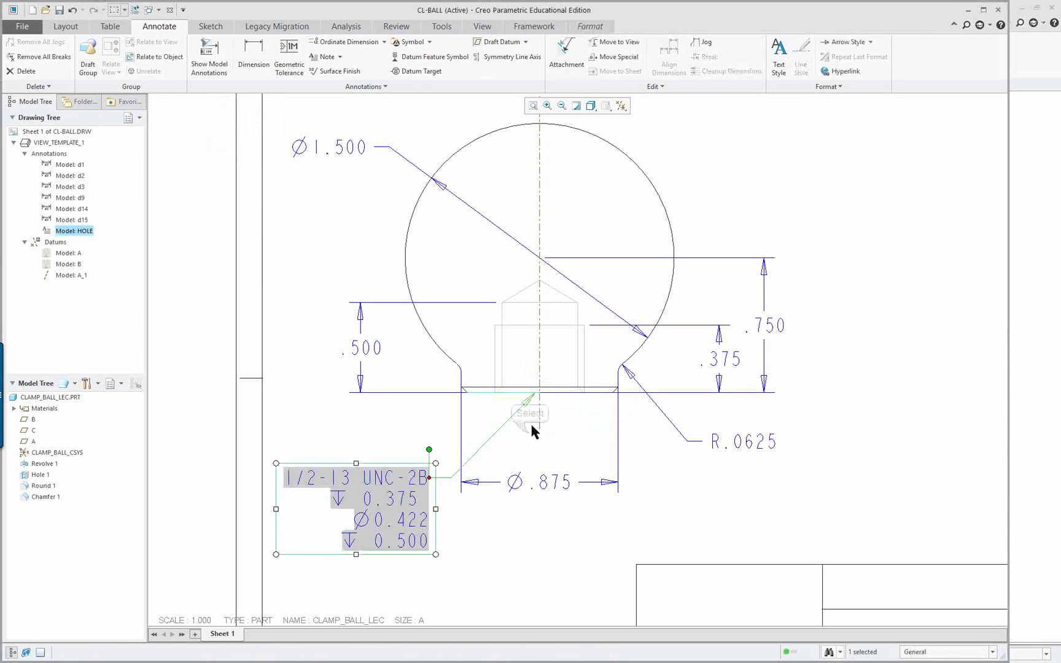
left_click(530, 424)
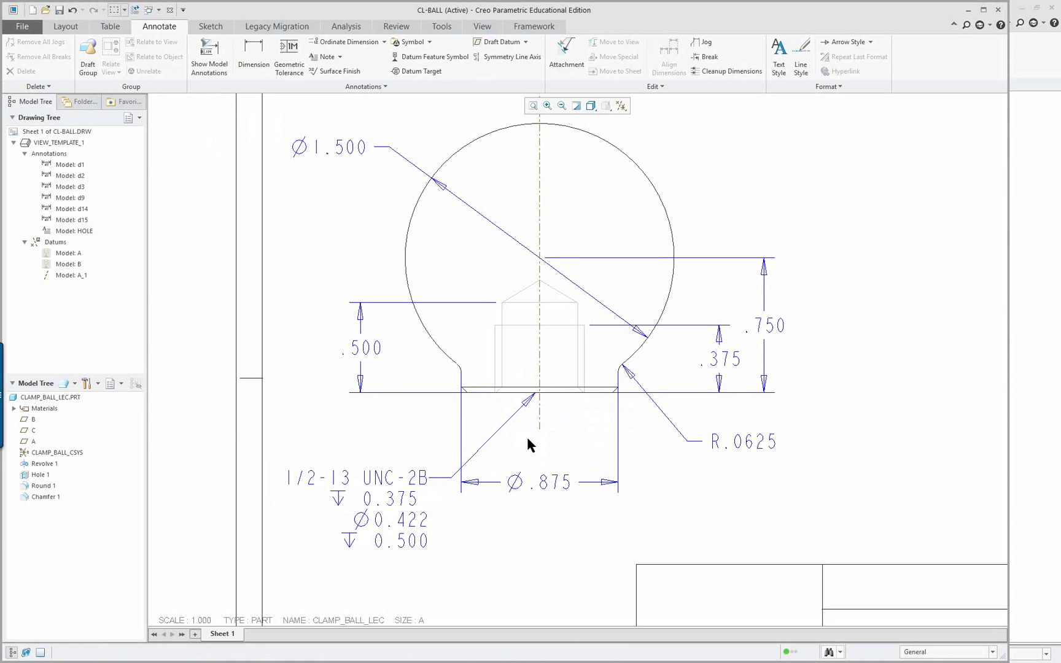
Raise the Ø.875 dimension toward the part and drop the hole callout lower.
key("ctrl+d")
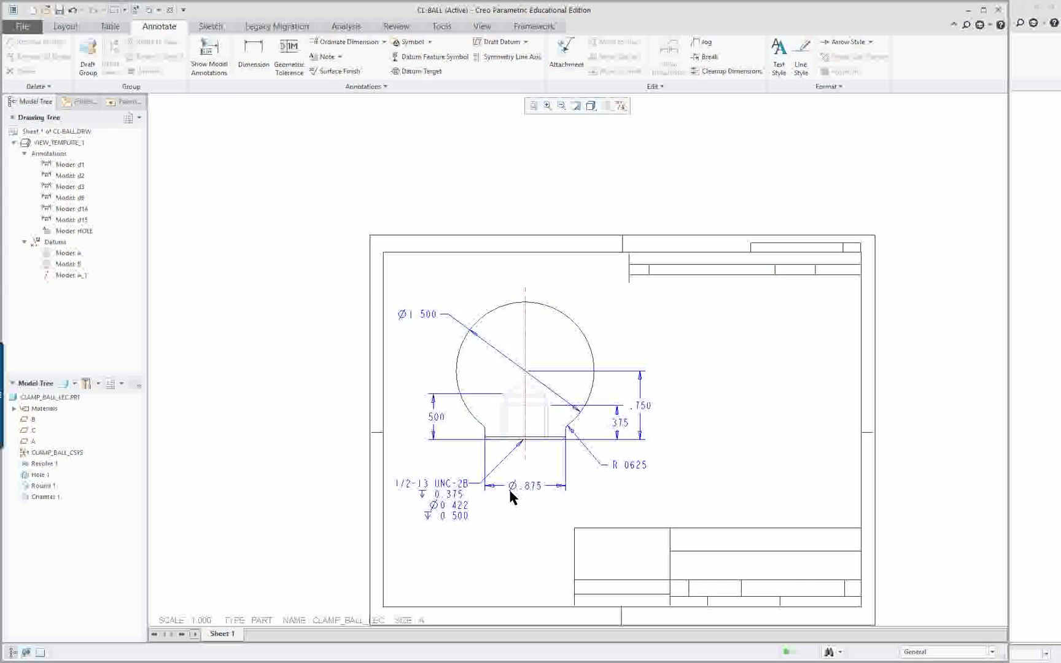
scroll(509, 488, "up", 3)
left_click(550, 474)
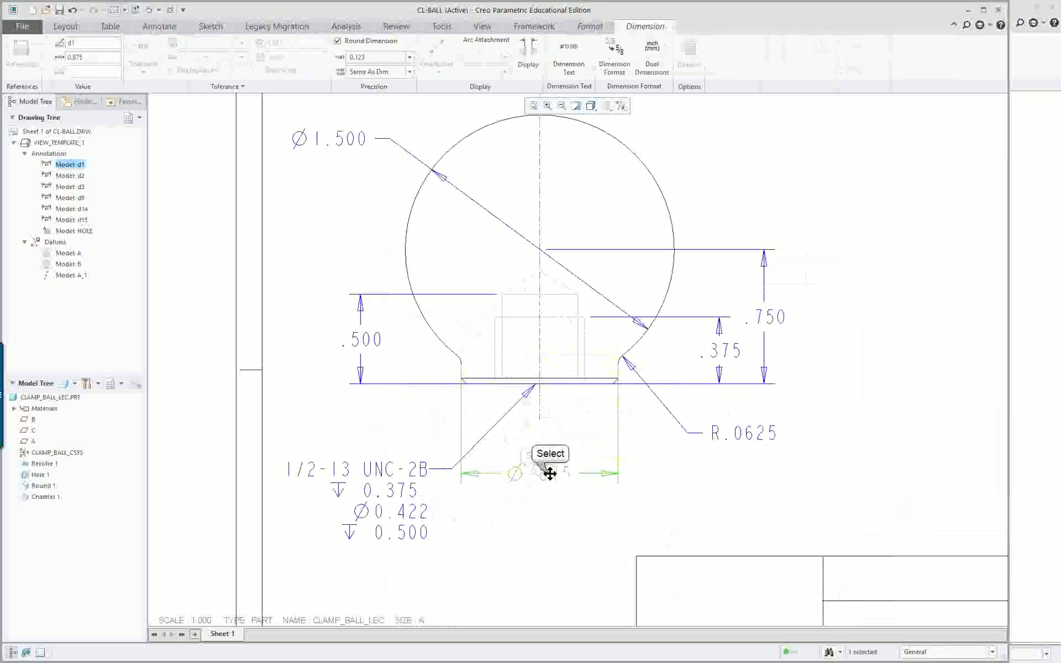
left_click_drag(549, 473, 546, 440)
left_click(383, 496)
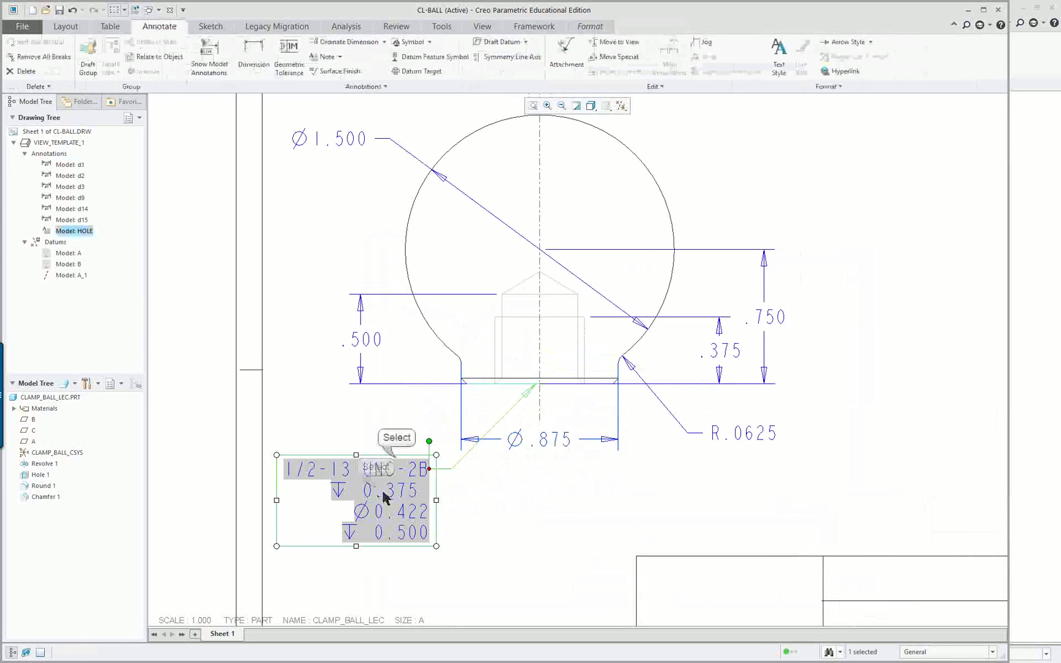
left_click_drag(384, 495, 384, 524)
left_click(534, 507)
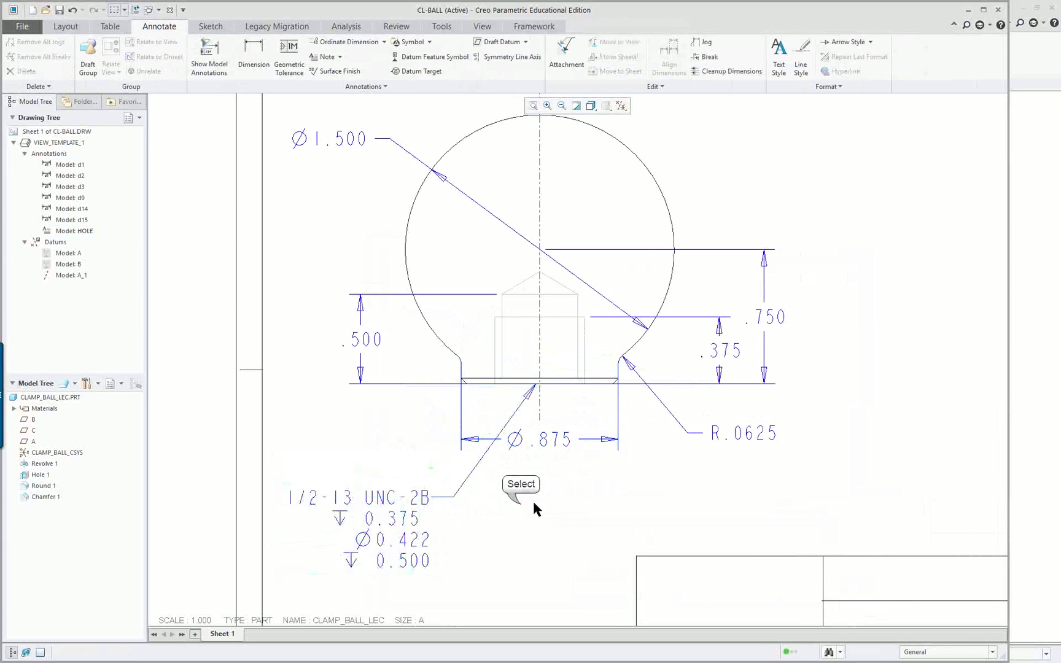
scroll(578, 517, "down", 2)
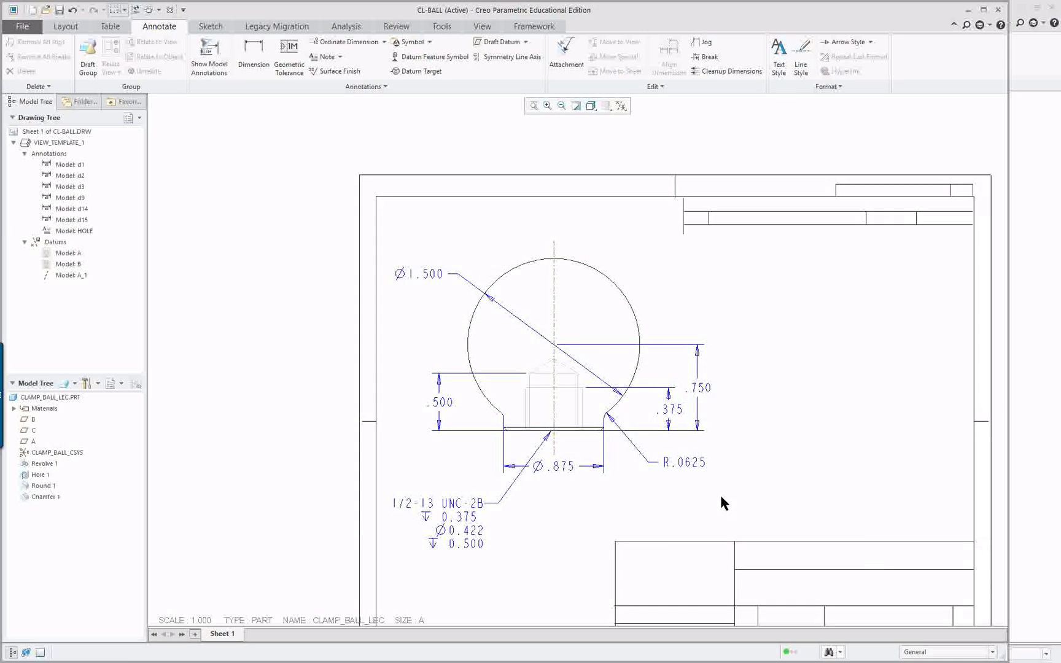
scroll(720, 494, "up", 2)
scroll(869, 597, "down", 2)
scroll(823, 590, "down", 2)
scroll(816, 591, "down", 2)
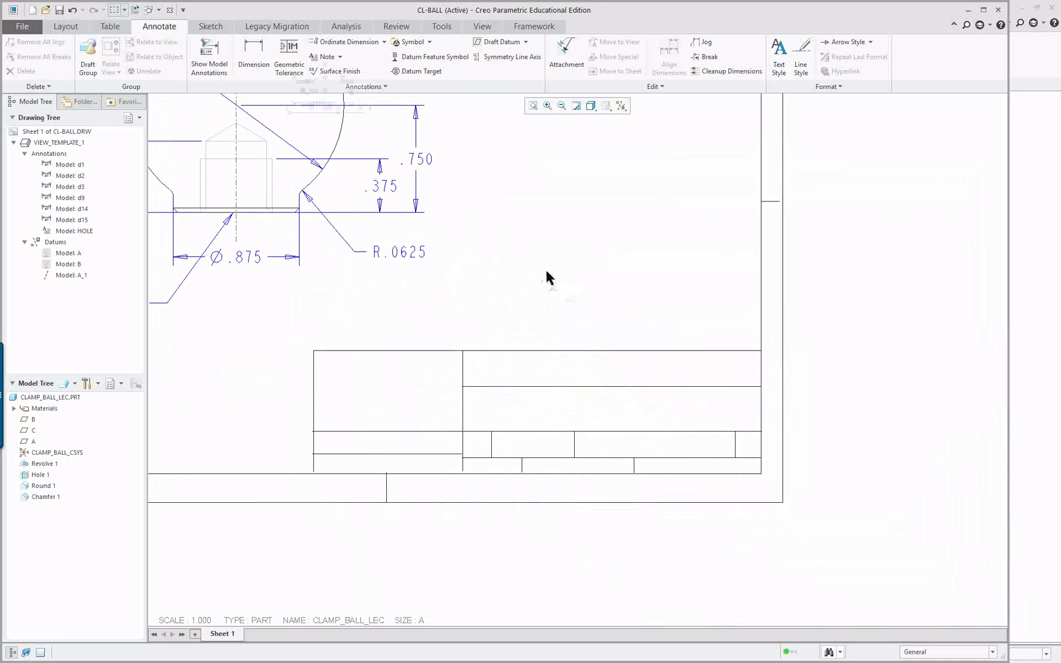
Place a 'CARR LANE' note in the title block's middle box.
left_click(323, 56)
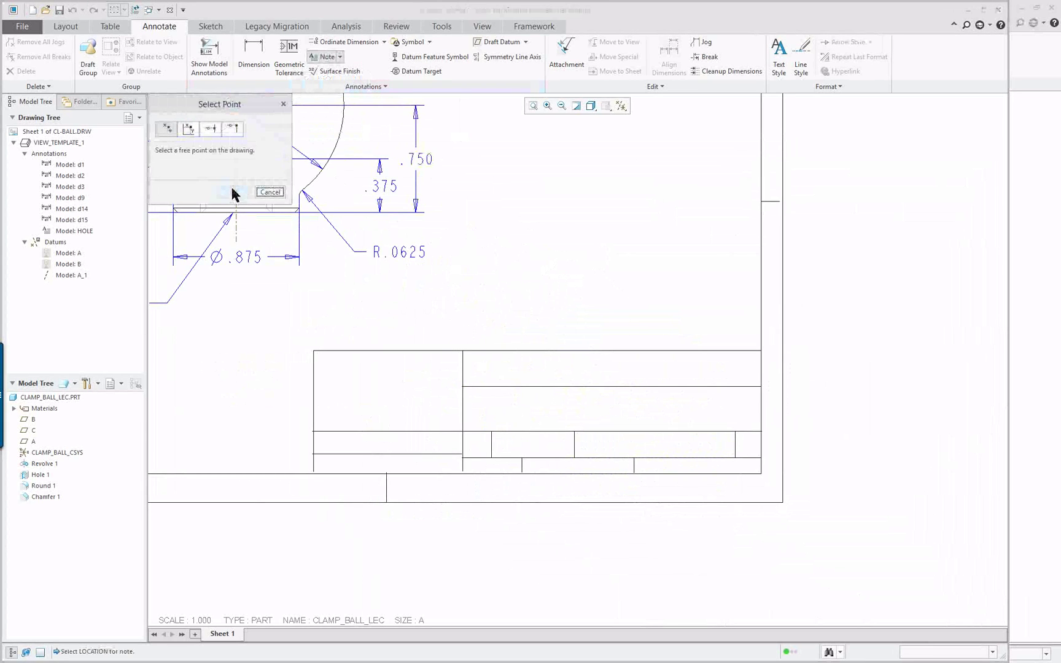
left_click(530, 408)
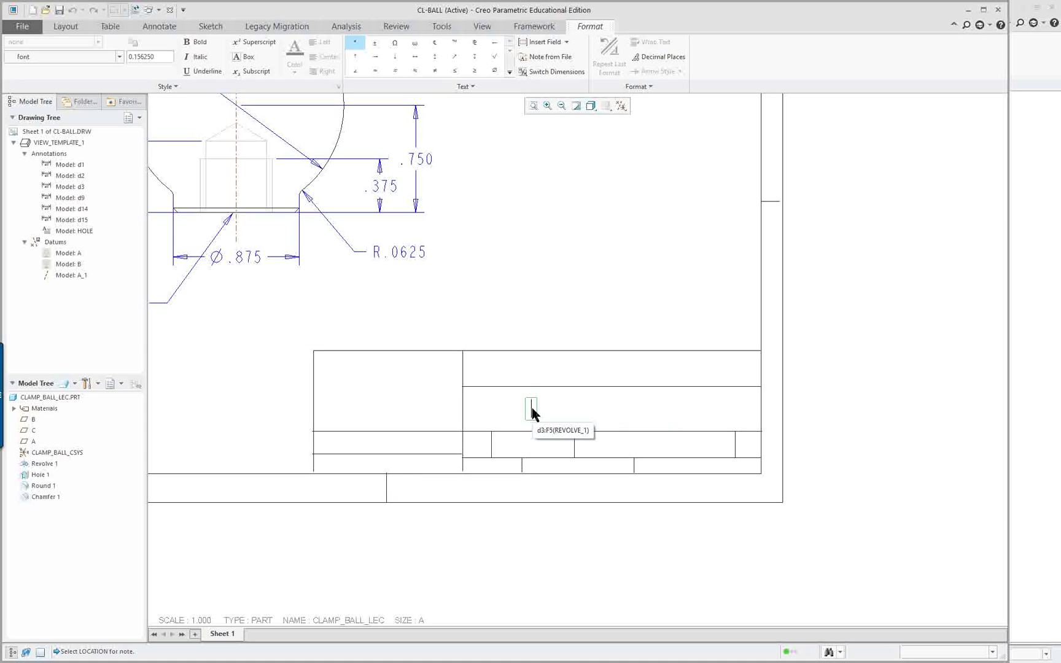
type("CARRLA")
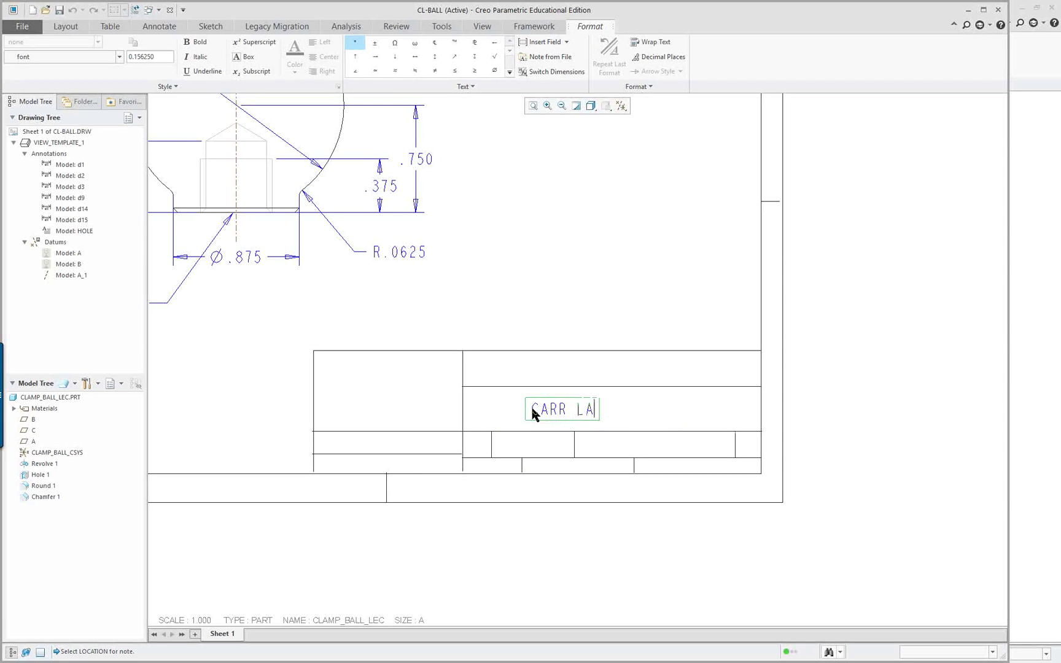
type("NE")
left_click(825, 426)
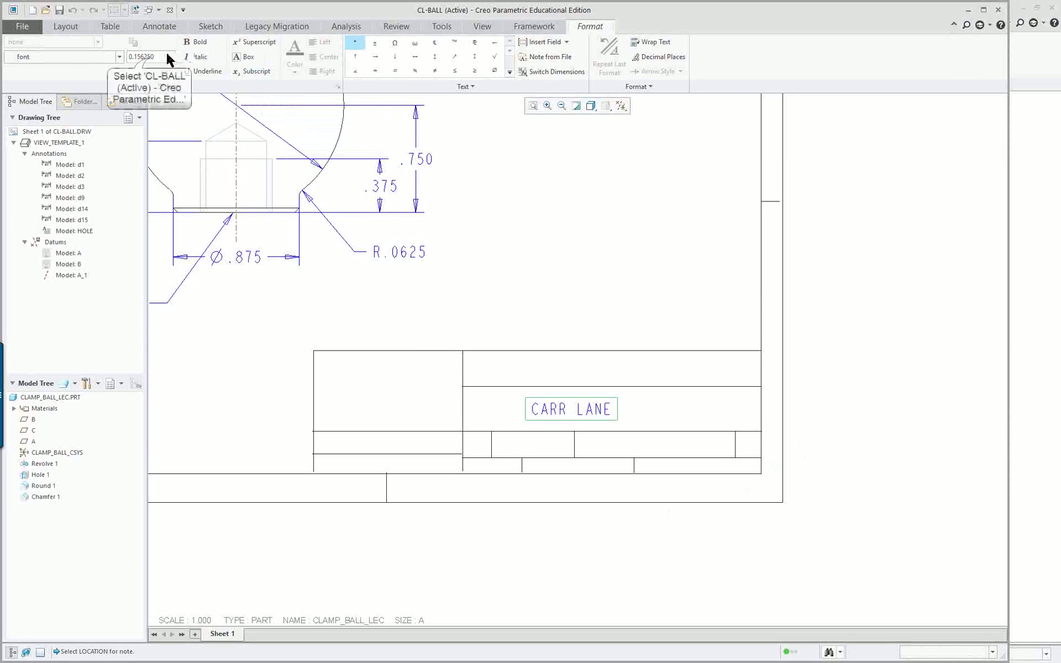
left_click(127, 58)
type("0.250000")
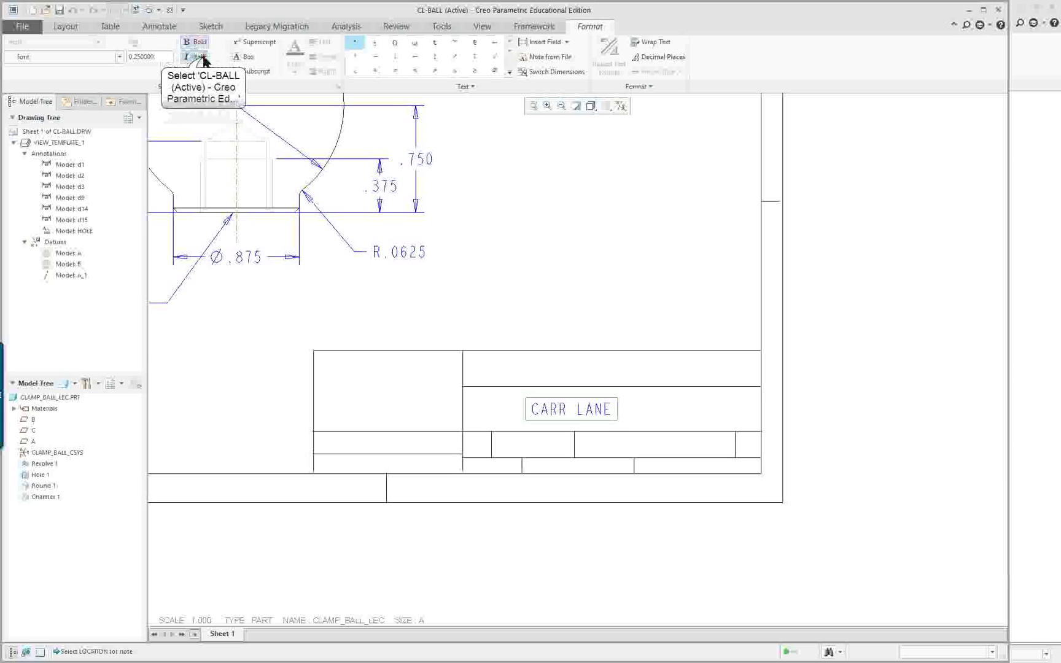
Format the CARR LANE note as italic, 0.3 text height, and red.
left_click(497, 227)
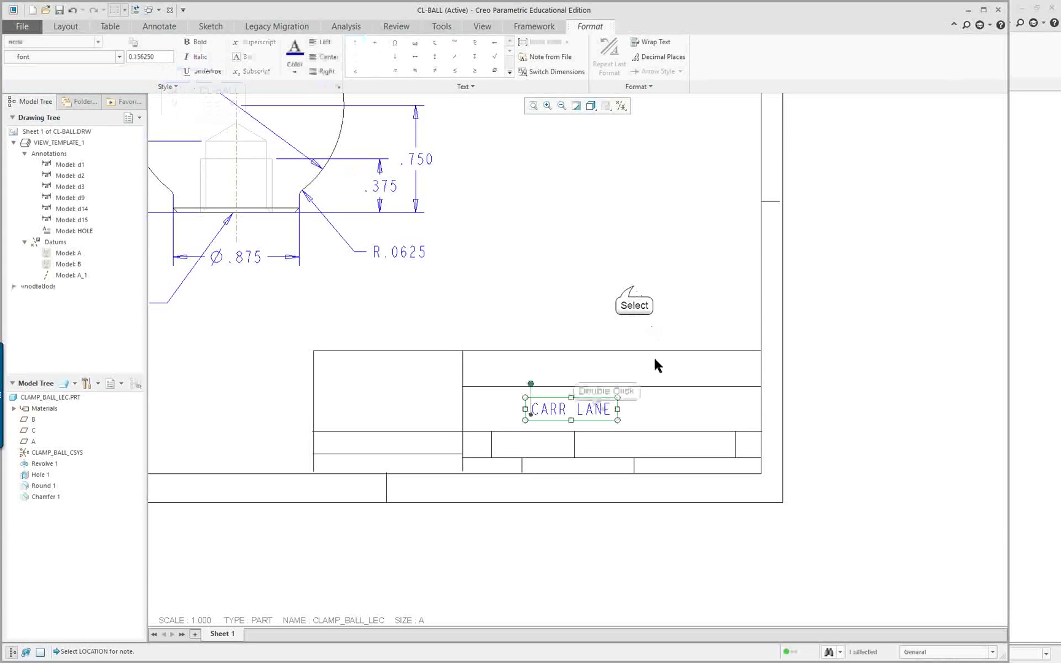
double_click(604, 408)
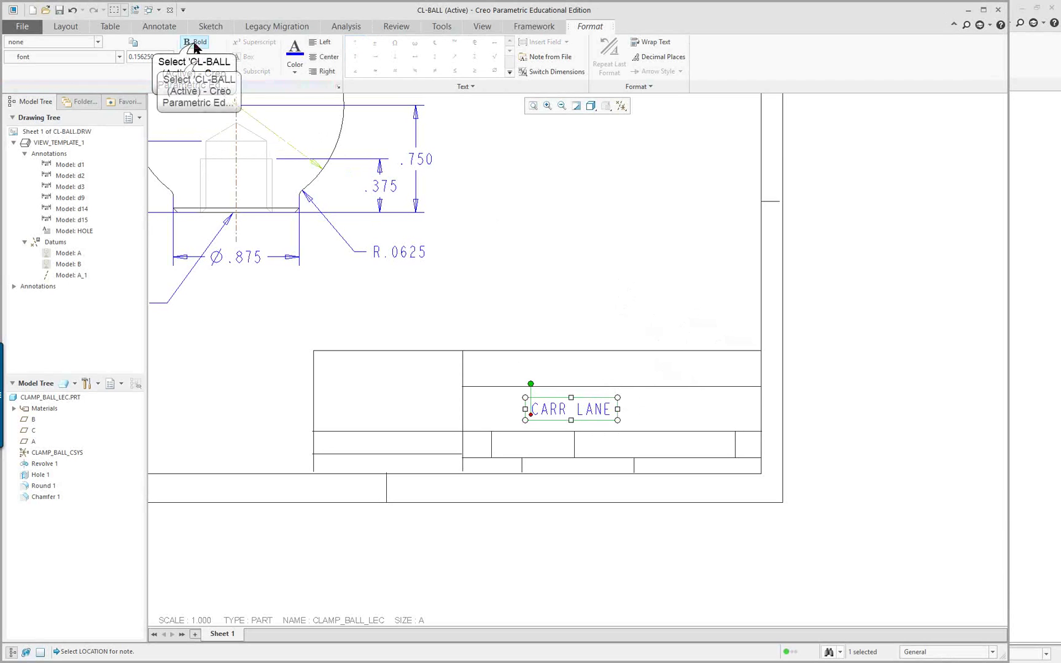
left_click(197, 55)
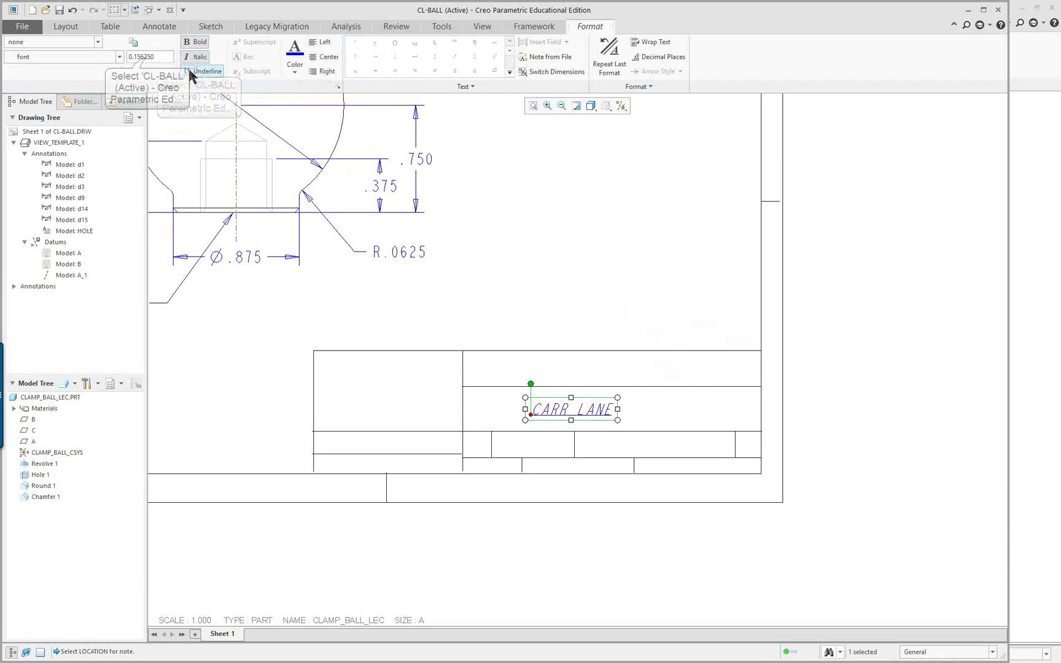
double_click(146, 57)
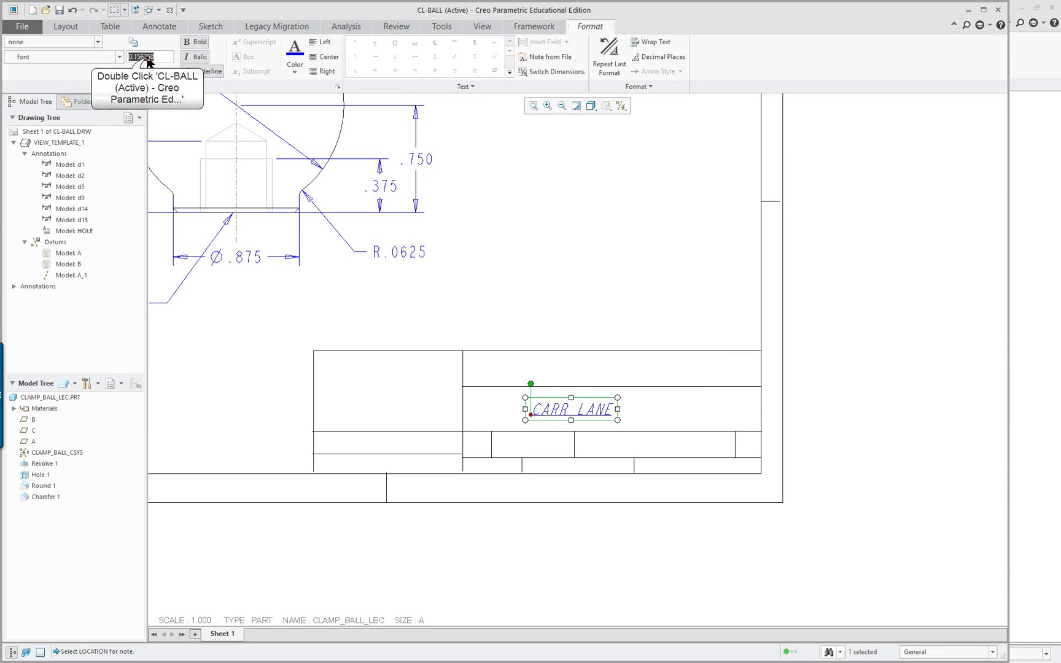
type("0.3")
key("Return")
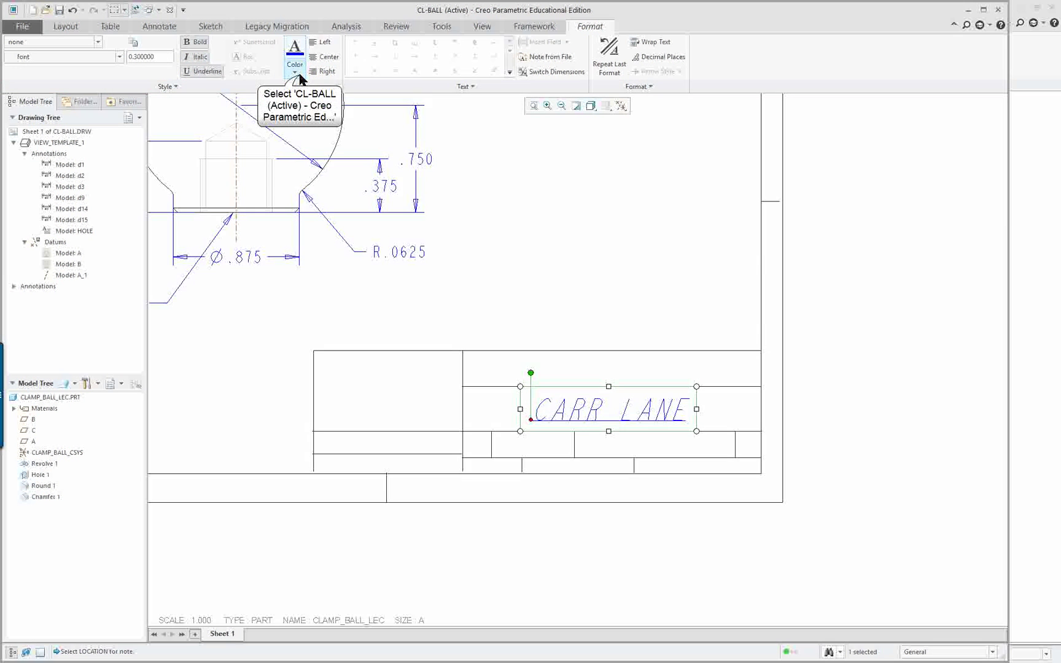
left_click(296, 73)
left_click(336, 124)
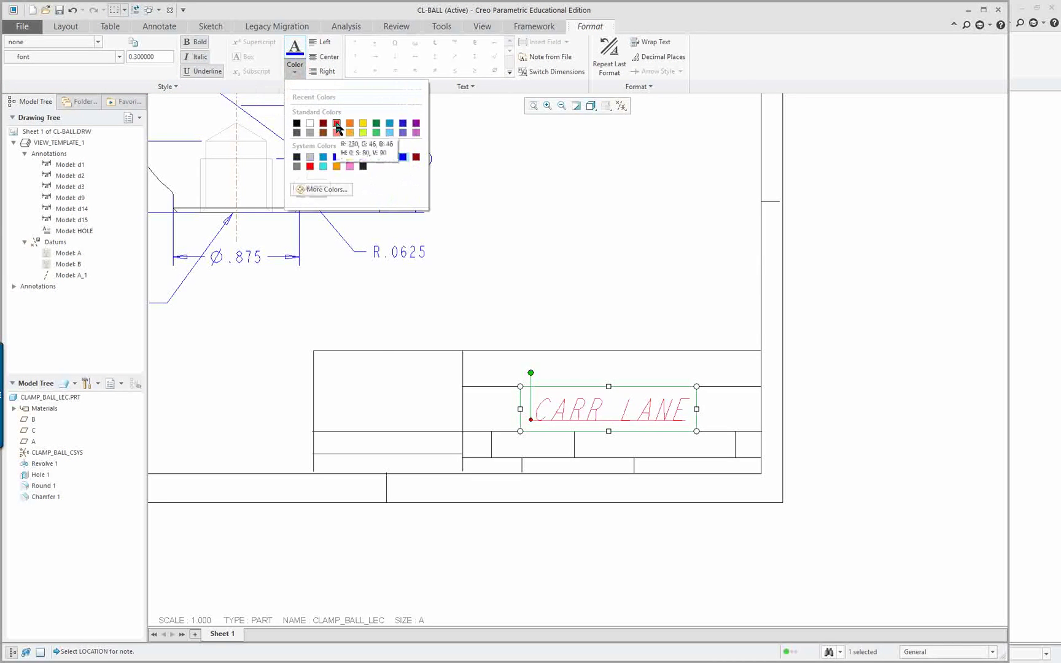
left_click(540, 217)
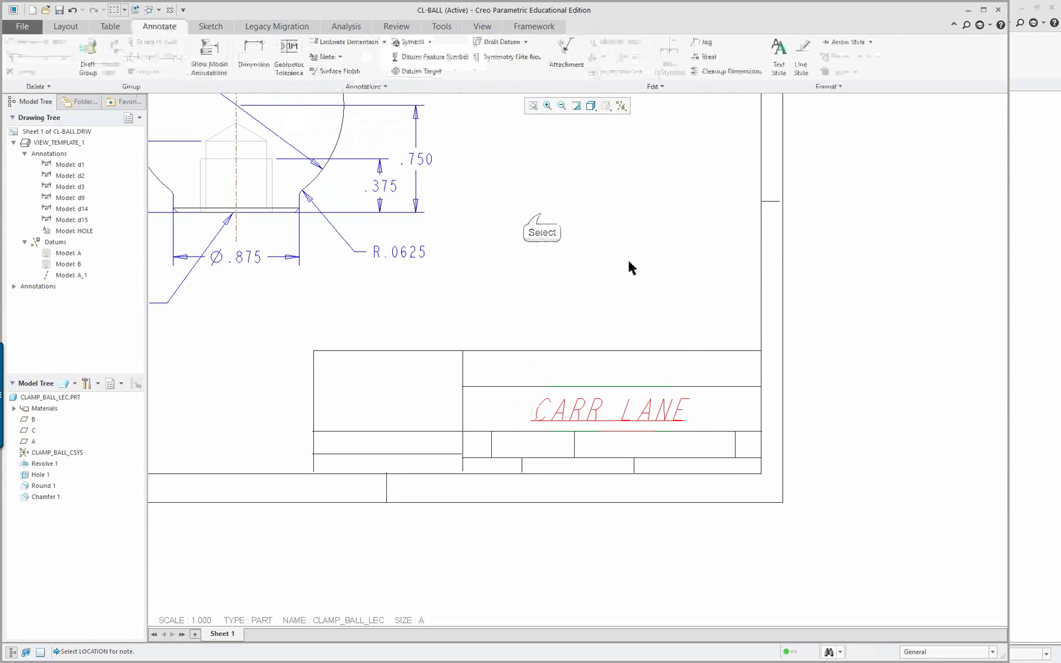
Drag the red CARR LANE note above the title block and tilt it slightly.
double_click(675, 416)
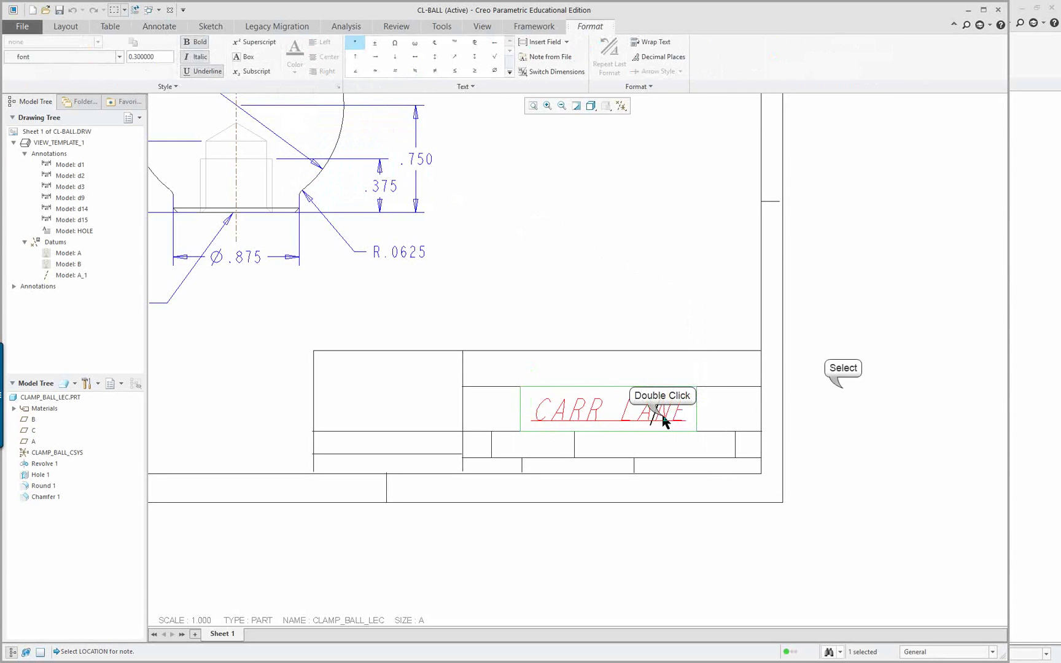
left_click(840, 391)
left_click(869, 379)
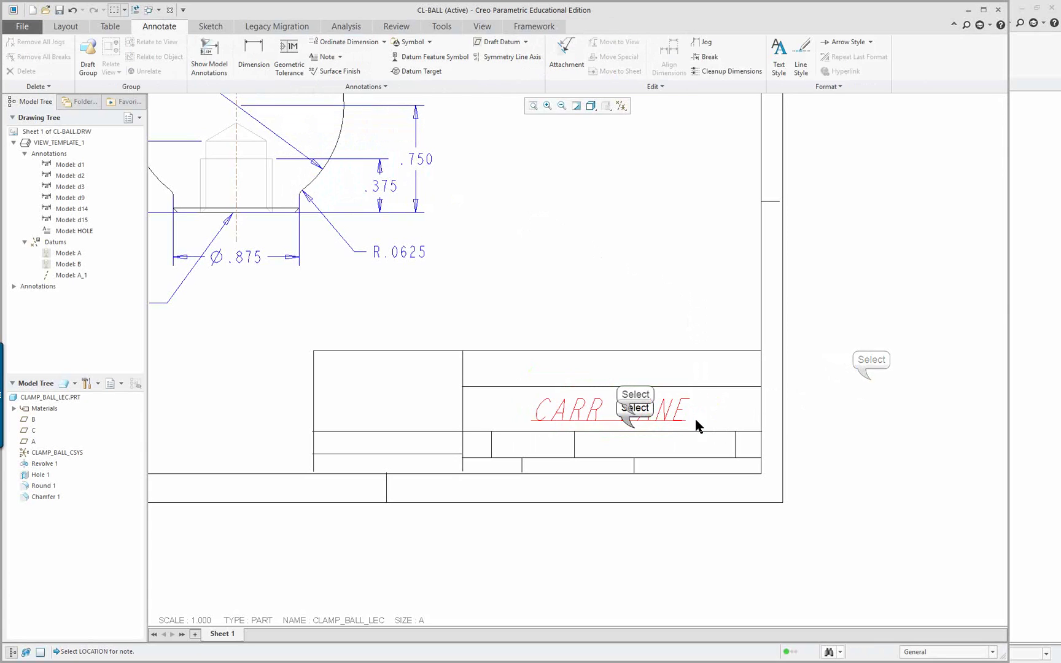
left_click(634, 414)
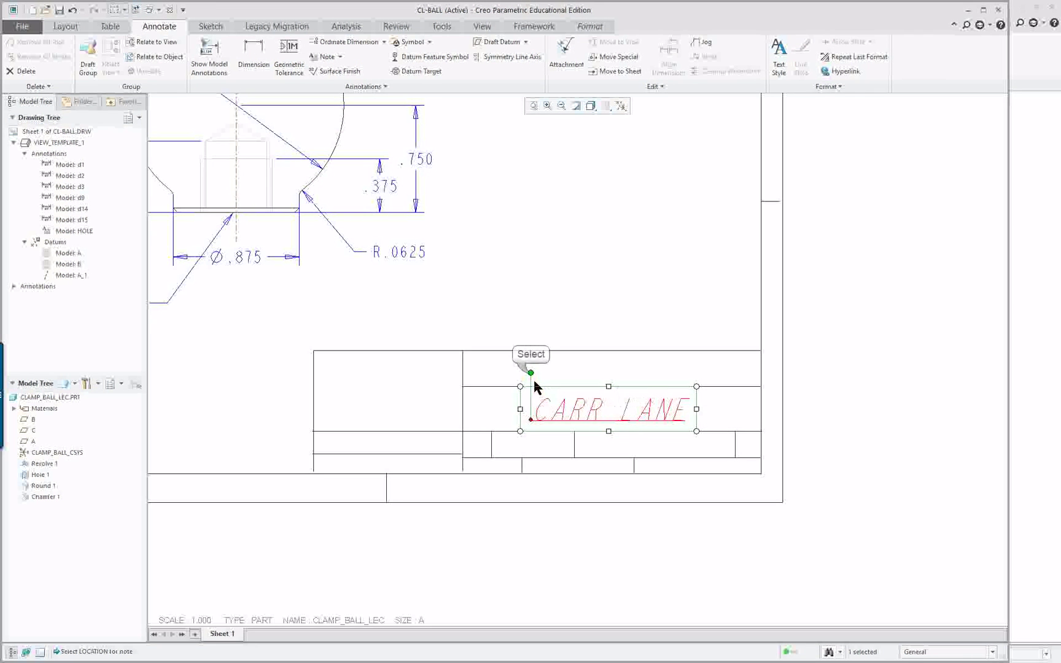
left_click_drag(530, 373, 529, 371)
left_click_drag(609, 385, 606, 268)
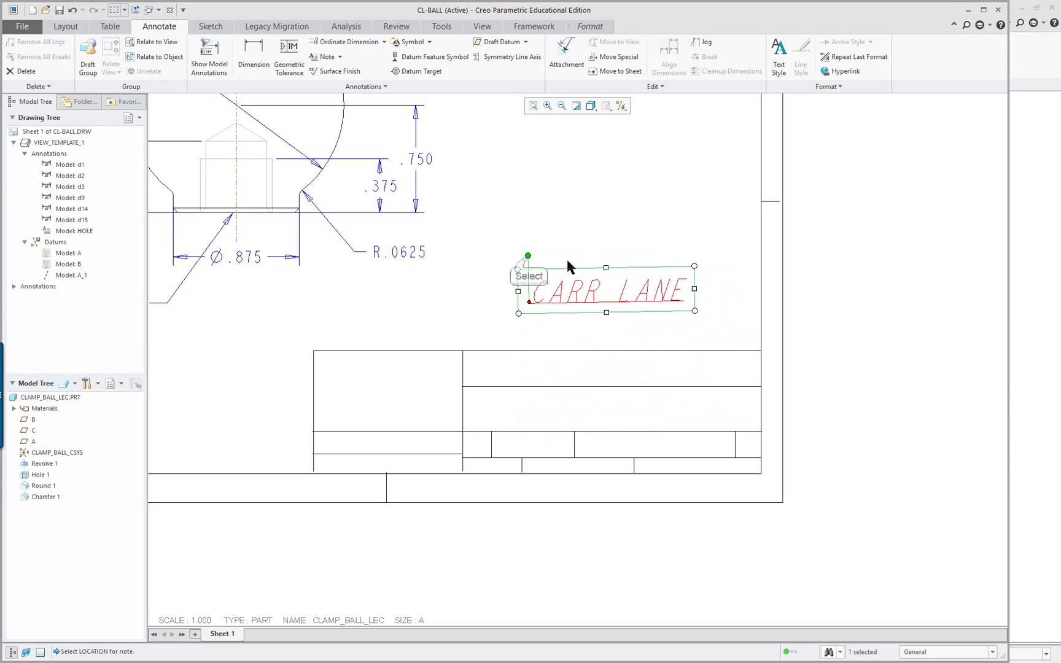
left_click_drag(528, 256, 529, 256)
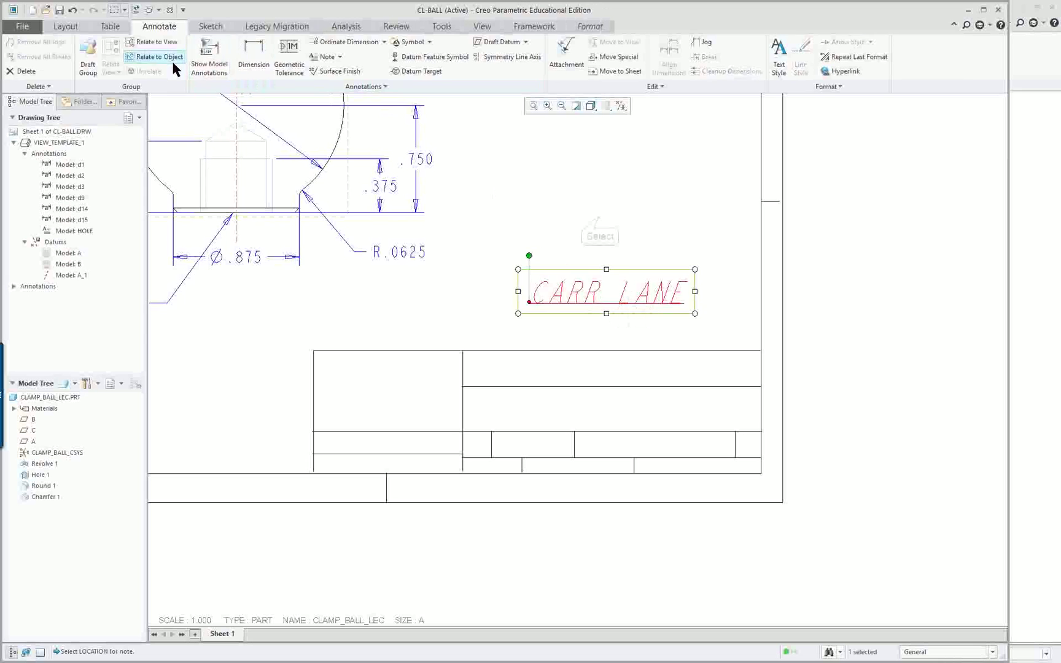
double_click(593, 299)
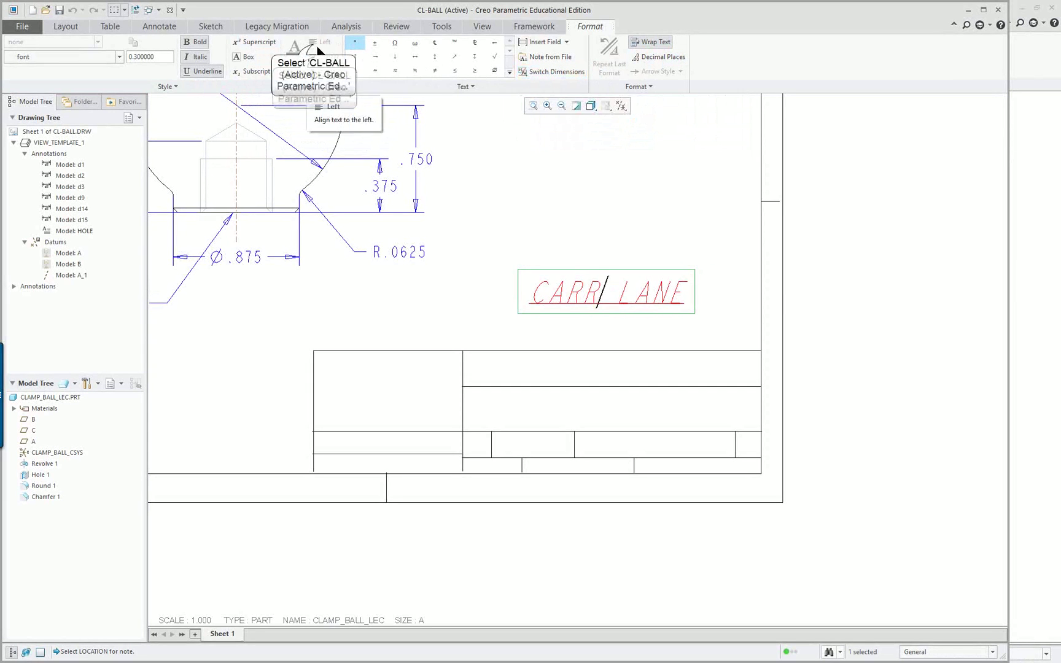
Center-justify the CARR LANE note on its anchor point.
left_click(712, 290)
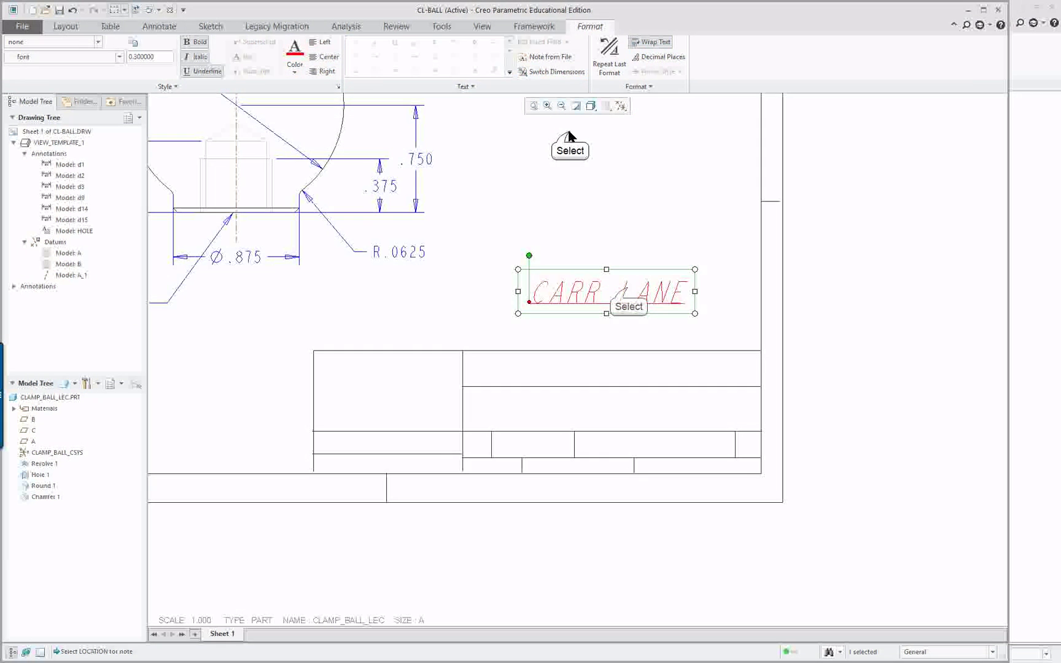
double_click(615, 295)
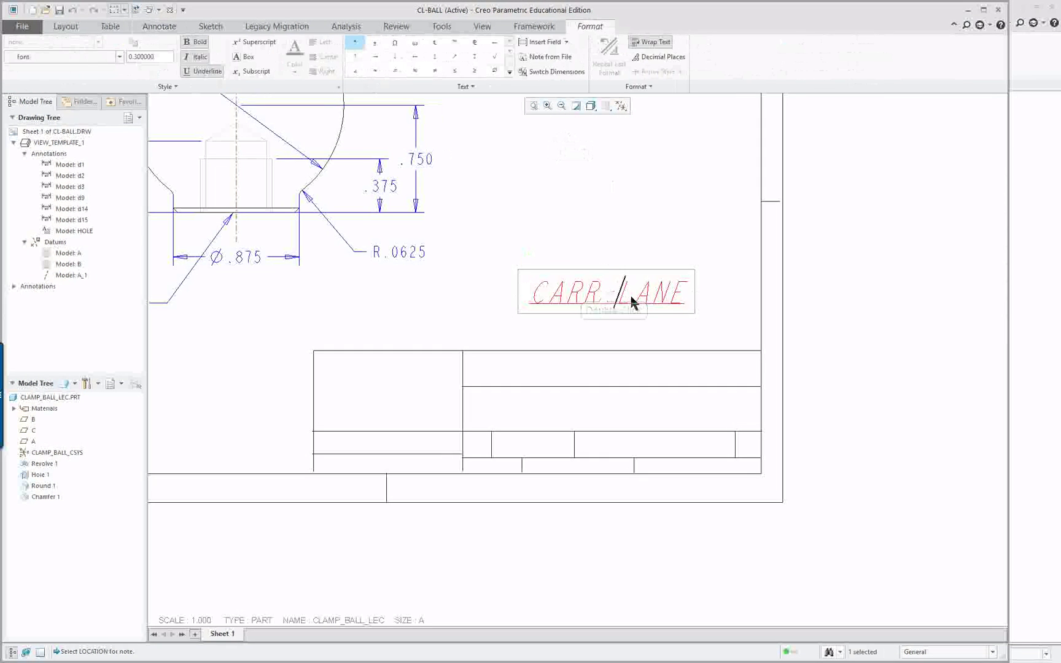
left_click(533, 169)
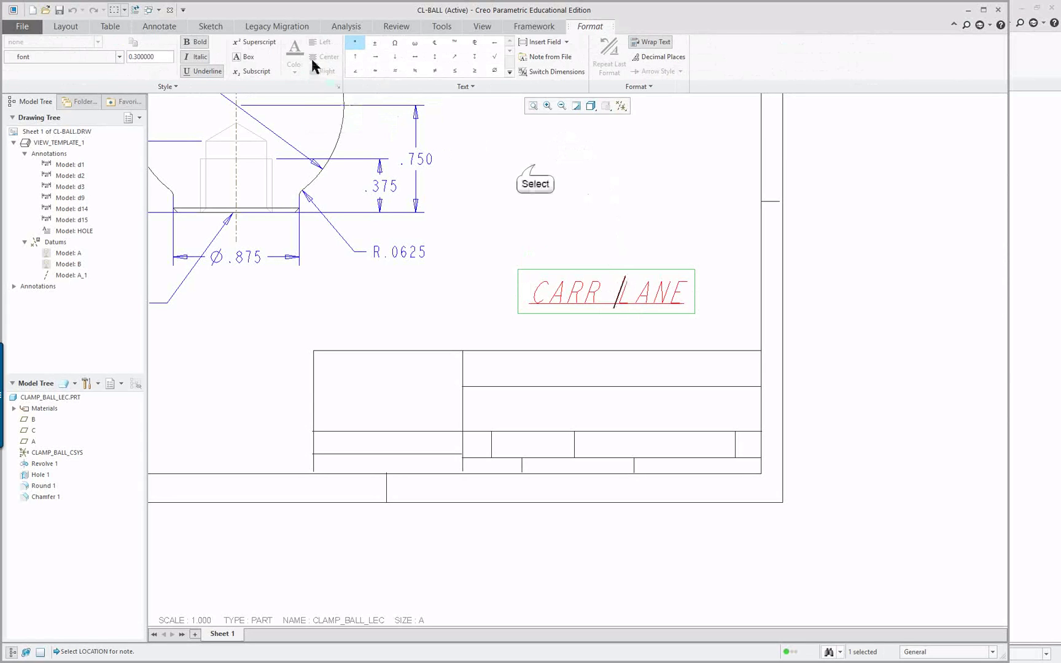
left_click(575, 289)
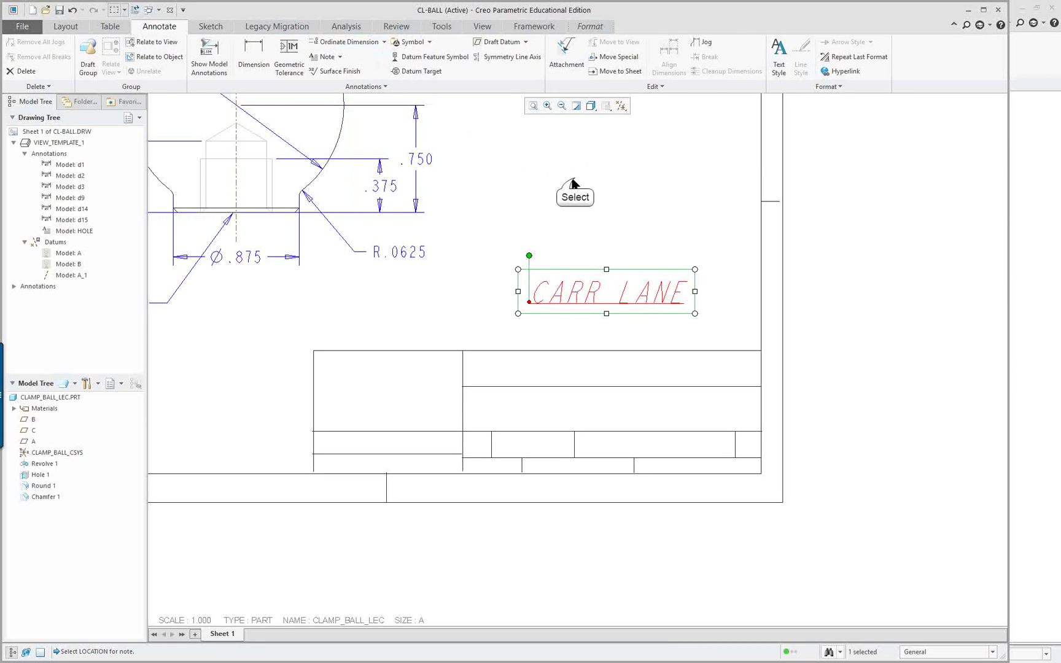
left_click(575, 202)
double_click(578, 289)
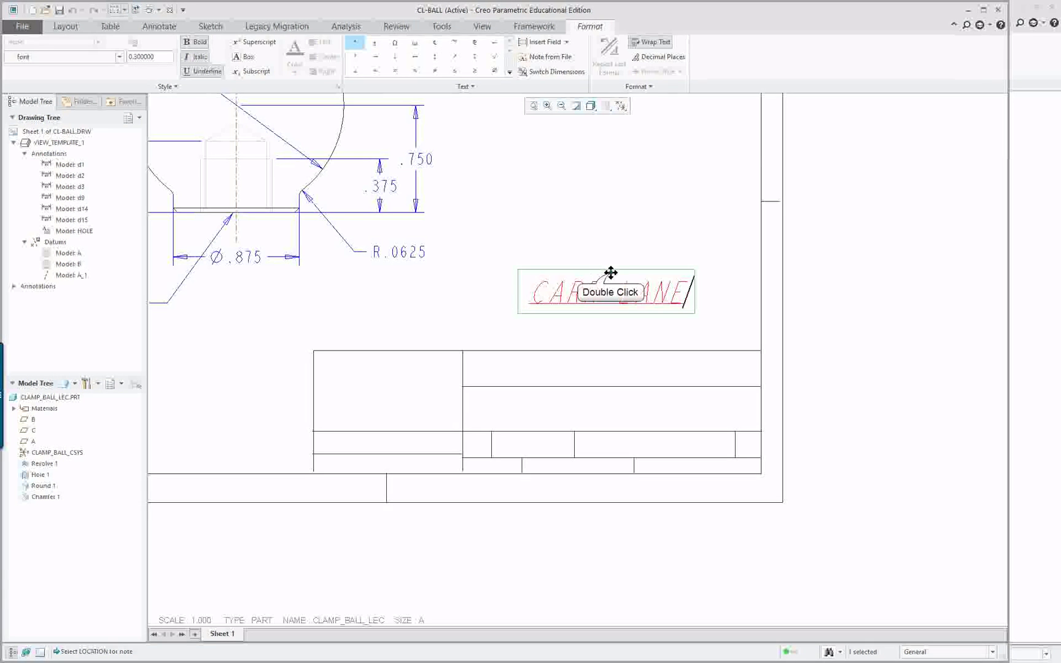
left_click(599, 200)
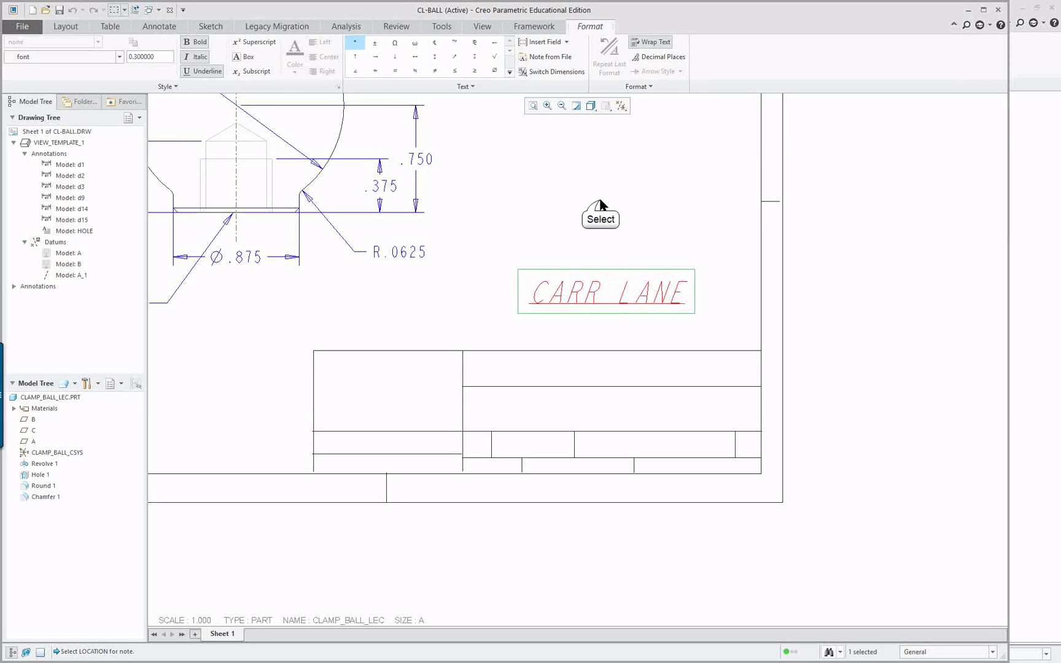
left_click(323, 57)
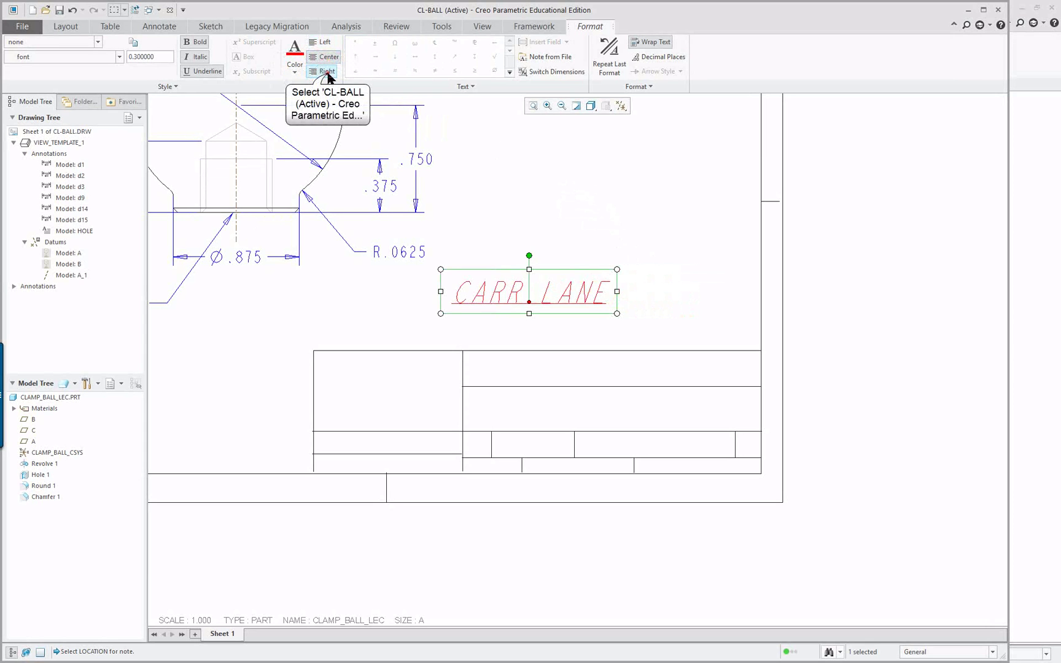
left_click(327, 73)
left_click(327, 58)
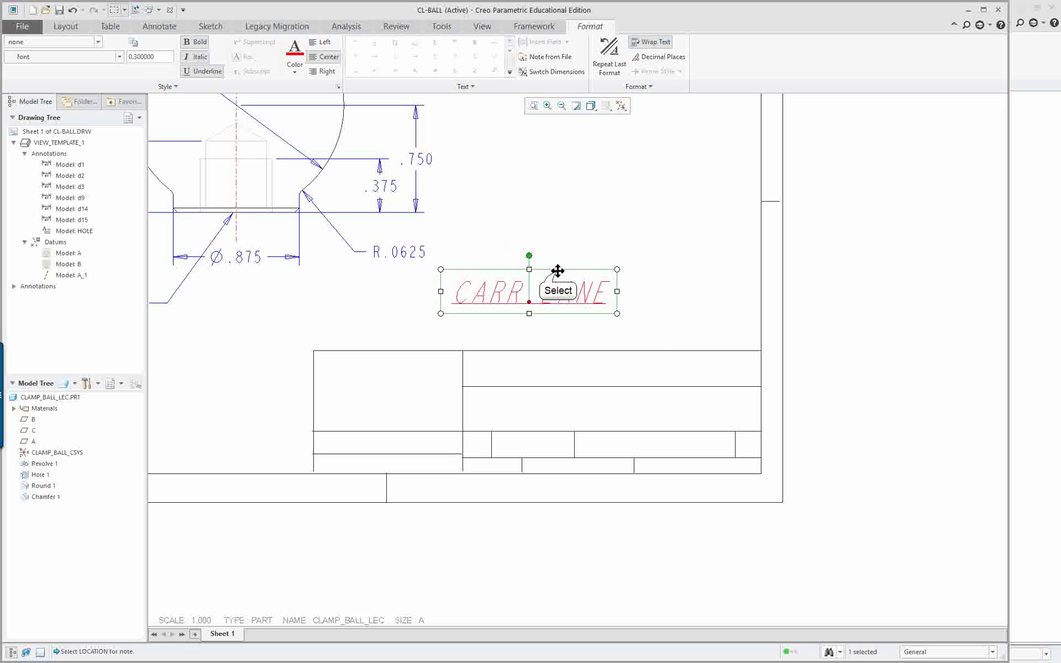
Drag the CARR LANE note into the title-block cell and refit the sheet.
left_click_drag(557, 271, 640, 380)
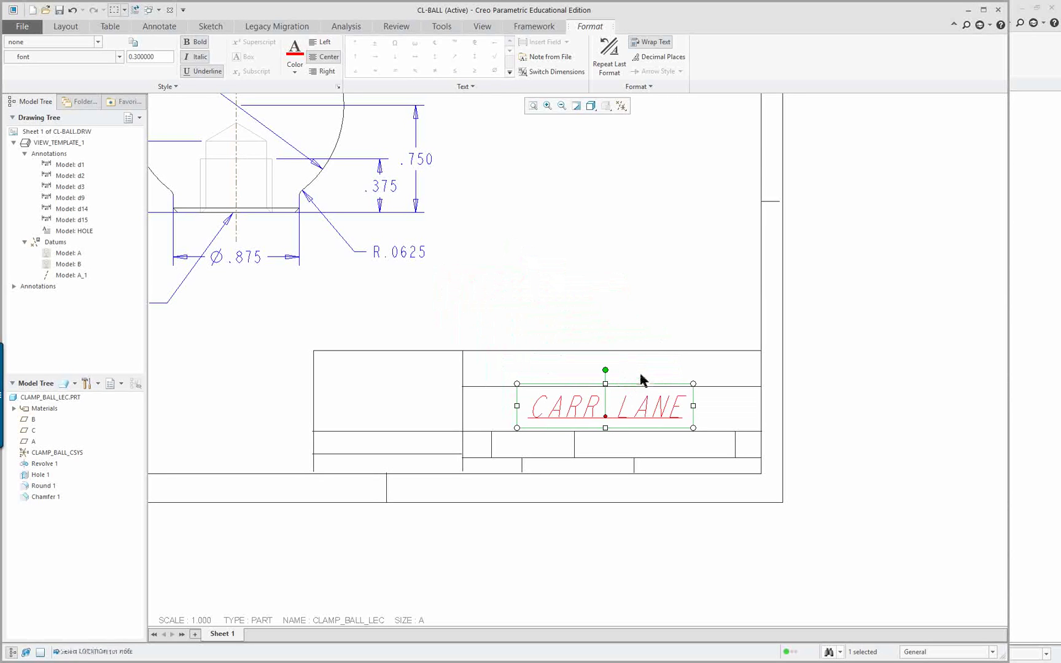
left_click(560, 236)
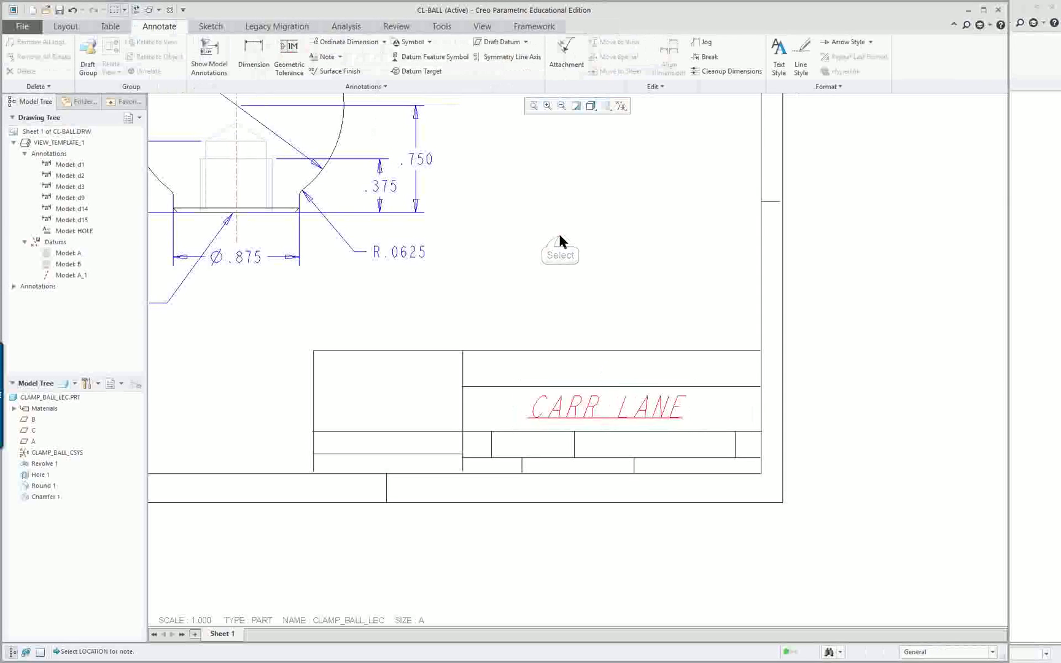
scroll(558, 231, "down", 2)
scroll(548, 217, "down", 2)
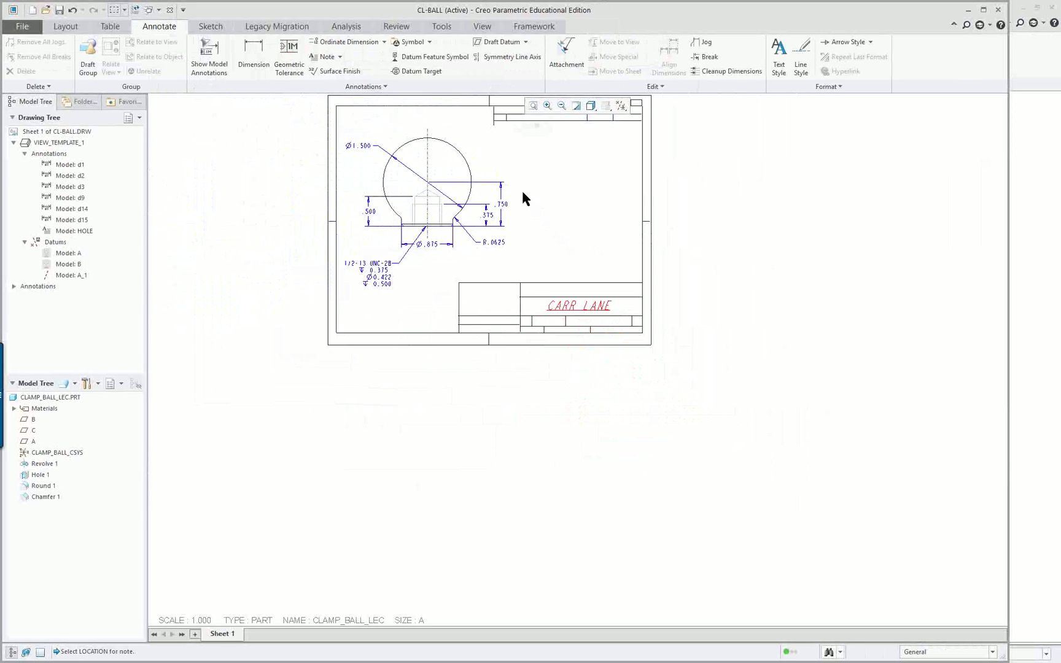
left_click(532, 107)
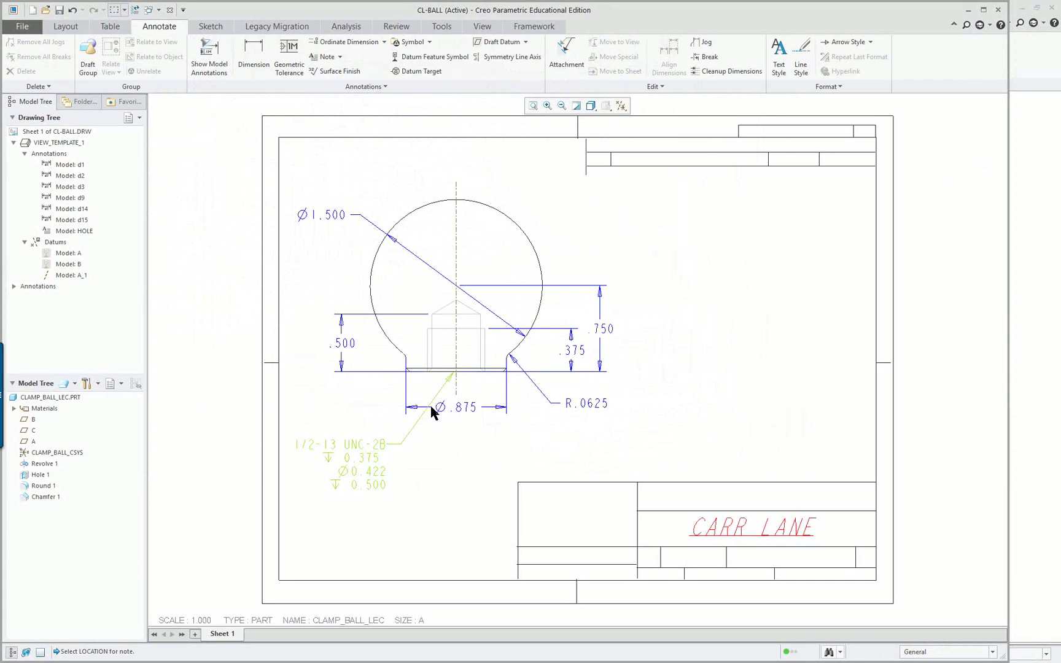
Enable Round Dimension on the R.0625 radius with two decimal places, so it displays R.06.
double_click(594, 404)
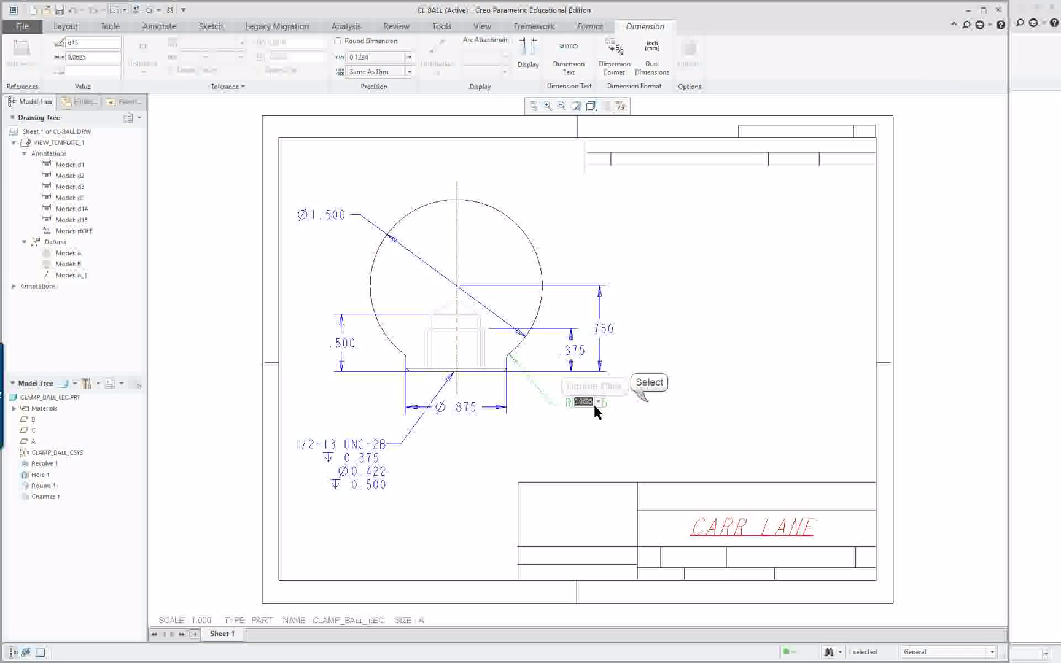
key("Return")
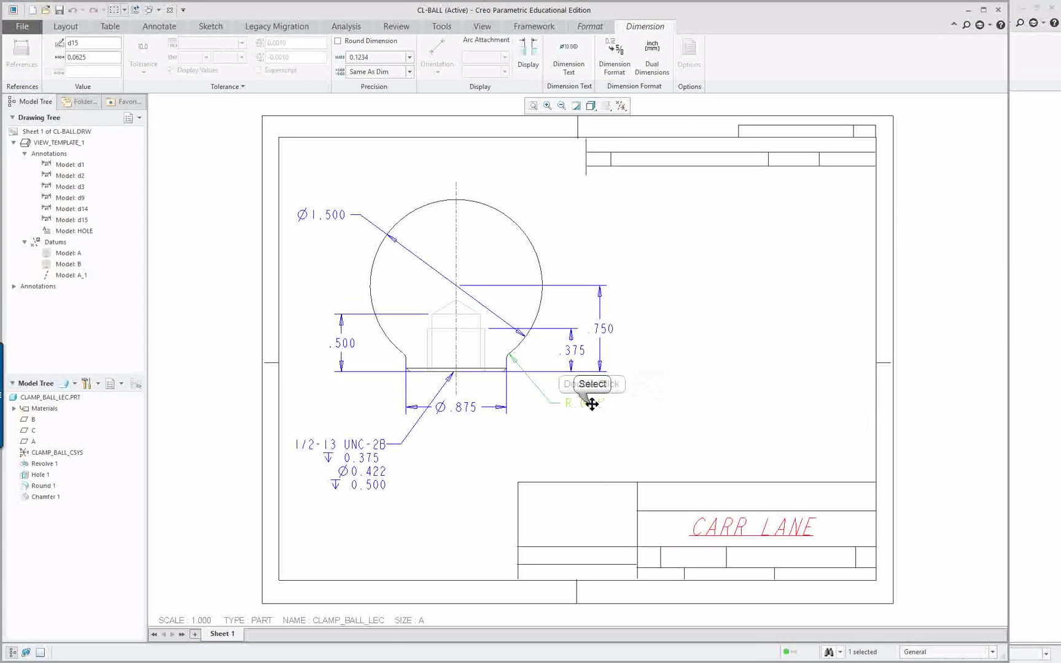
left_click(645, 404)
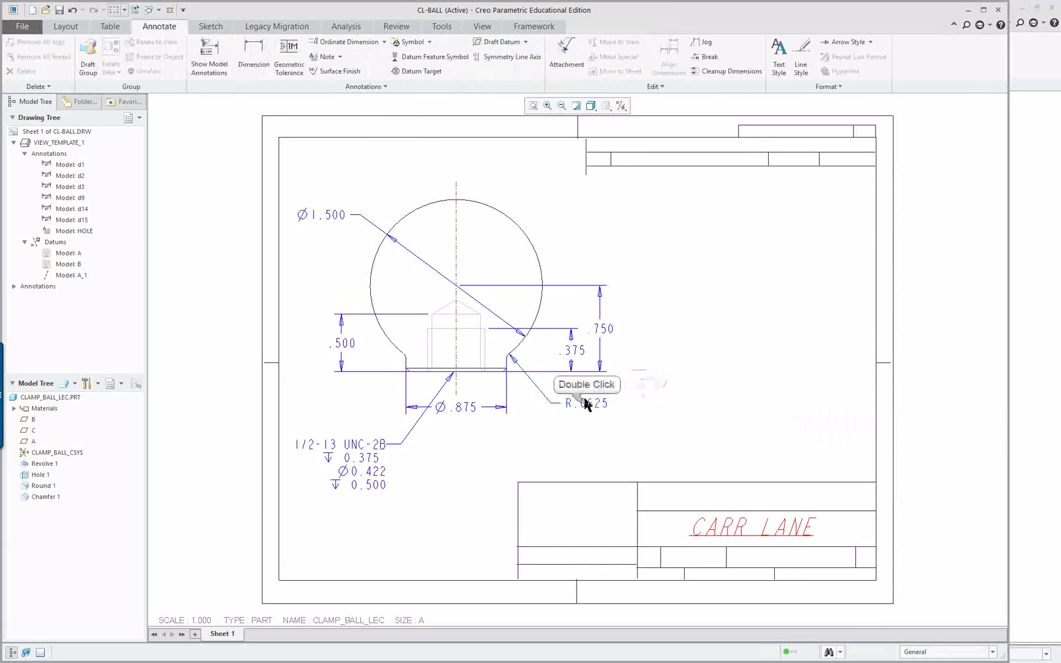
double_click(587, 404)
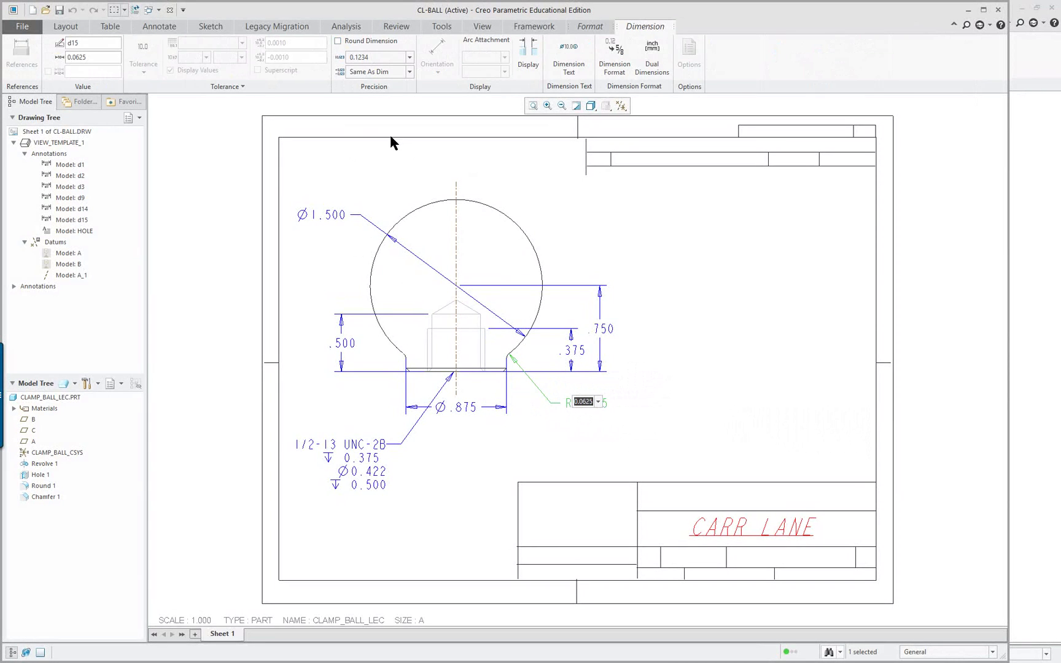
left_click(337, 41)
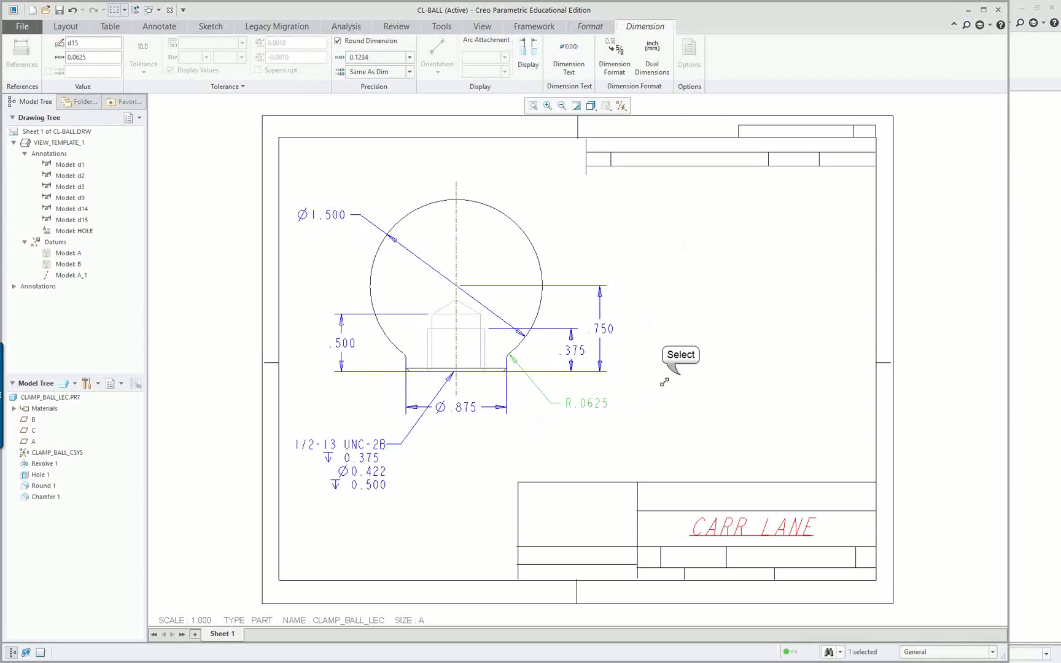
left_click(680, 379)
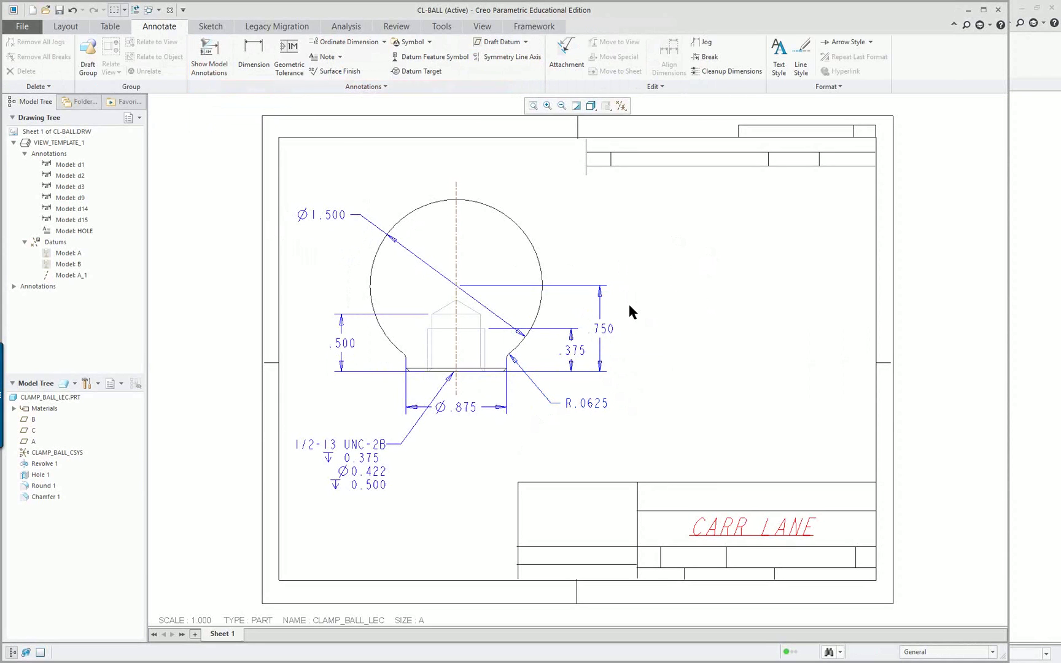
double_click(599, 404)
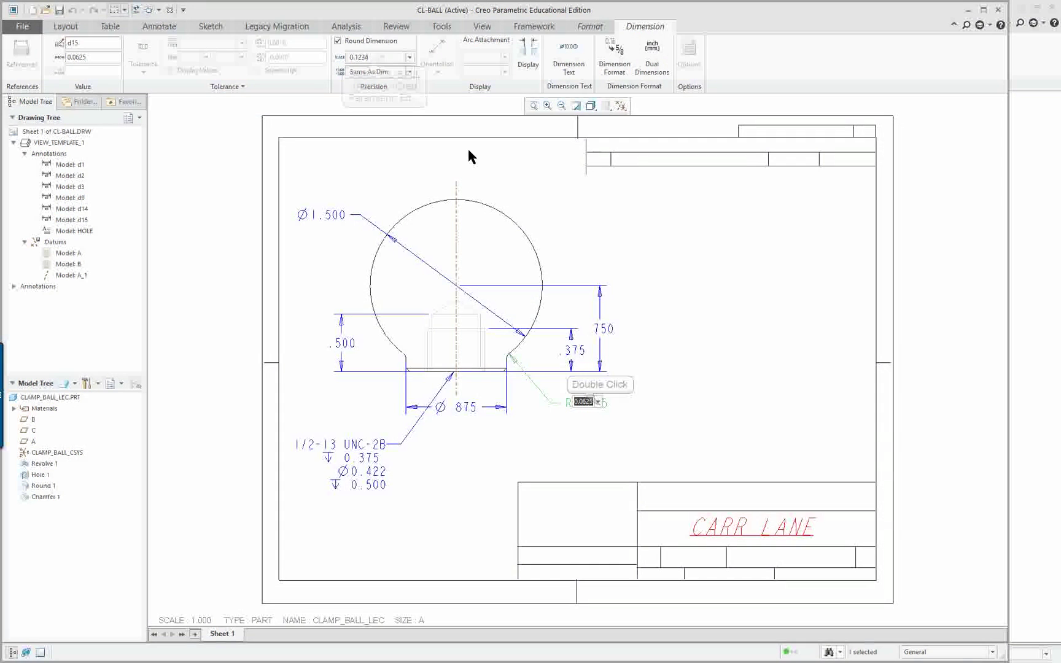
left_click(408, 57)
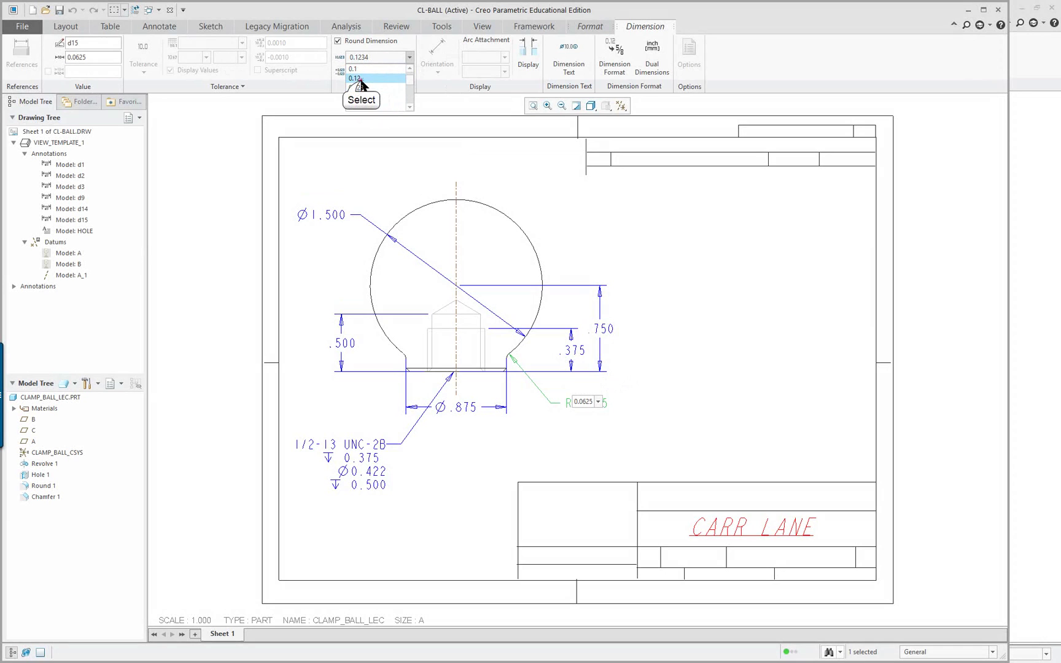
left_click(361, 80)
left_click(726, 370)
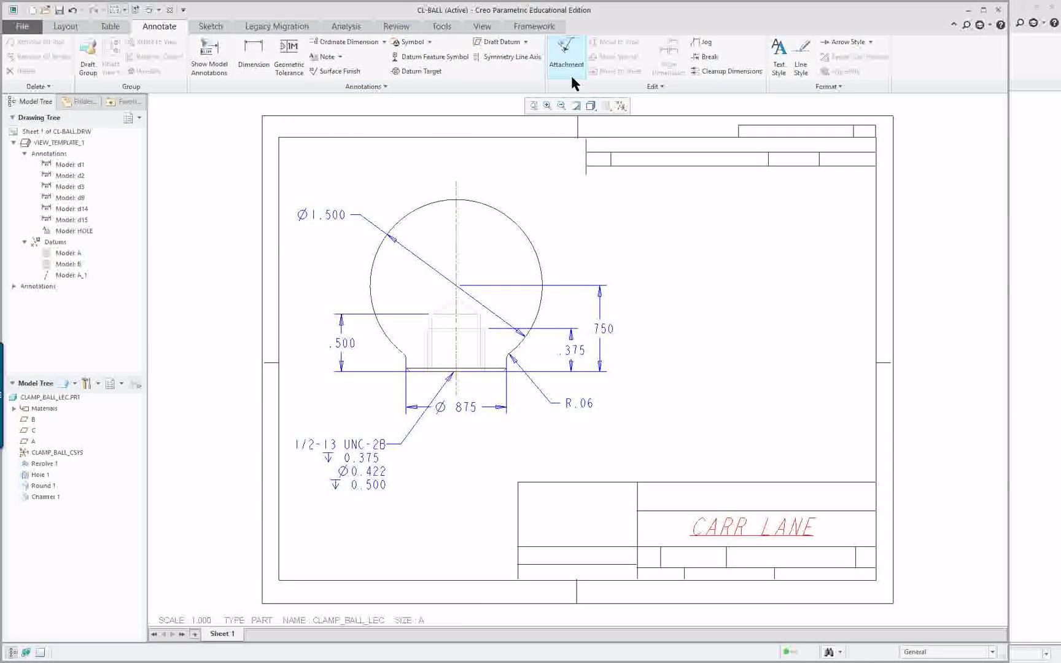
double_click(604, 328)
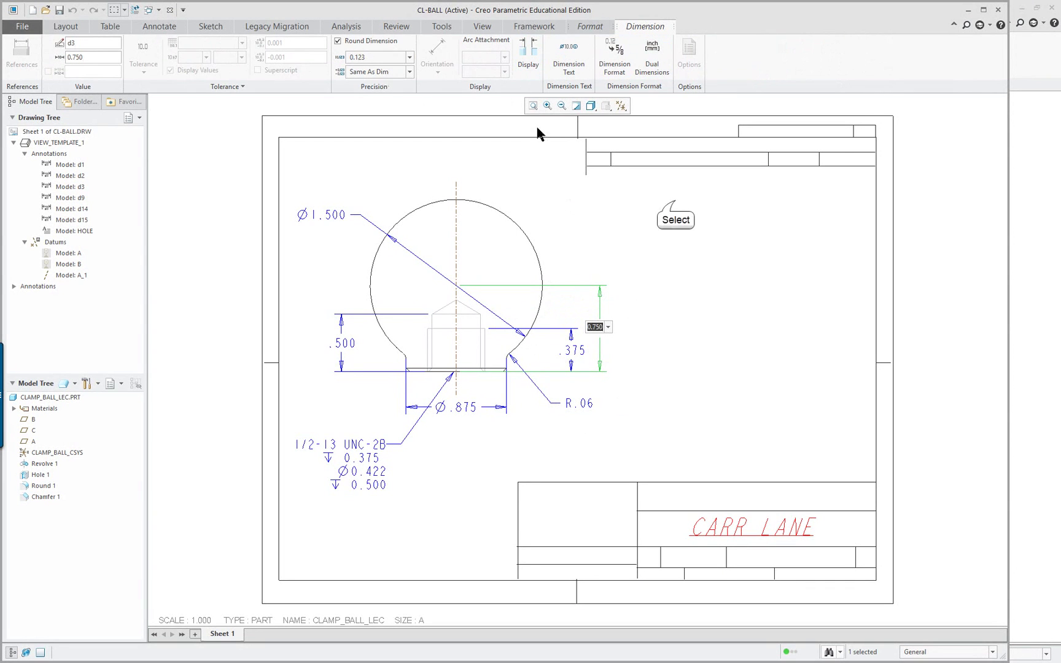
left_click(680, 311)
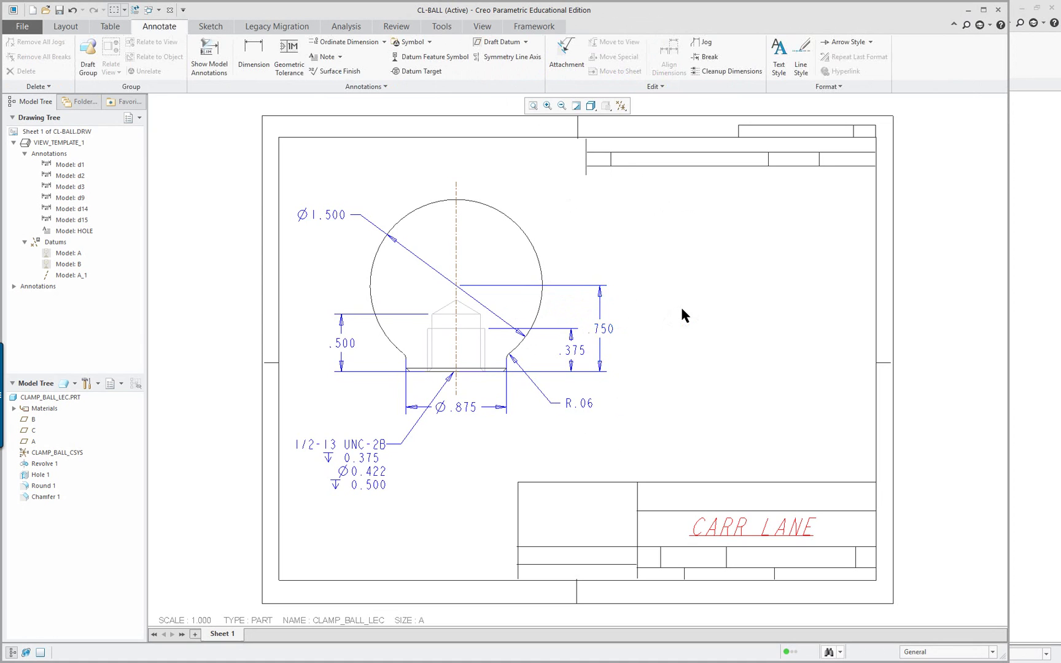